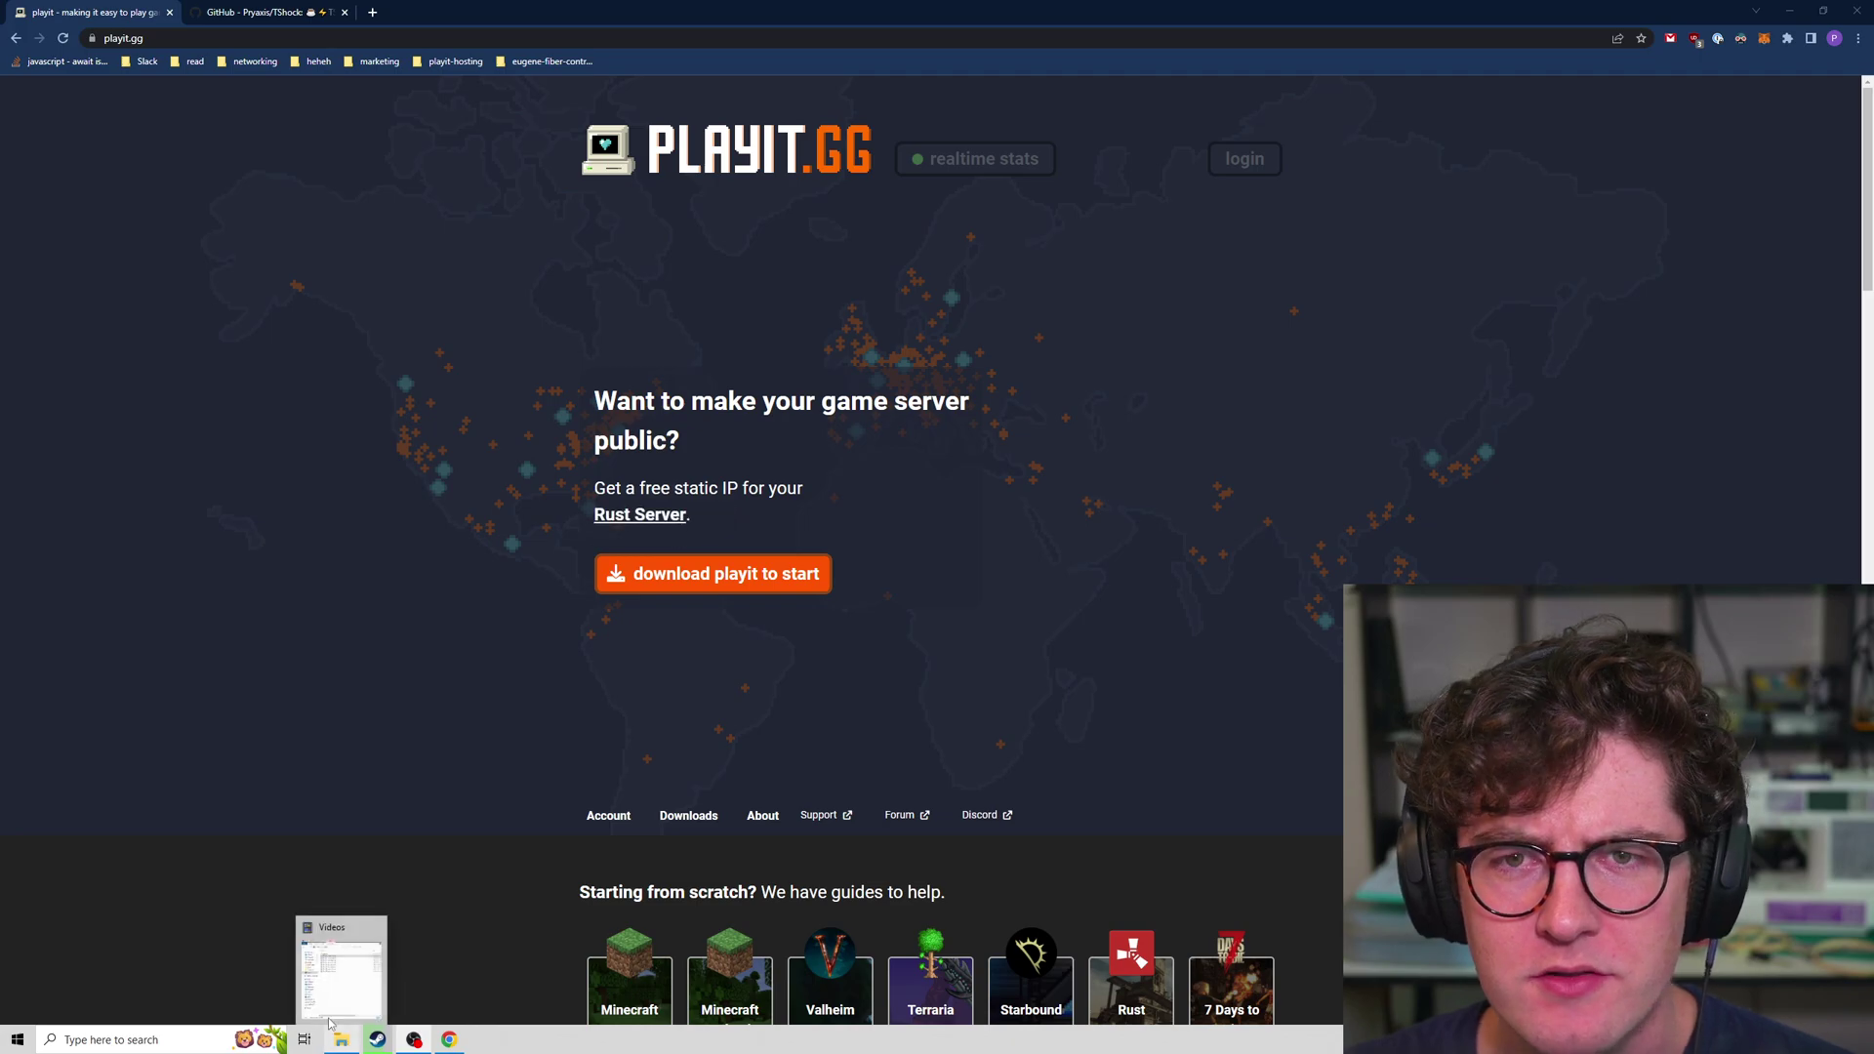
Download TShock4.5.17_Terraria_1.4.3.6.zip from the GitHub releases and reveal it in Downloads
left_click(284, 11)
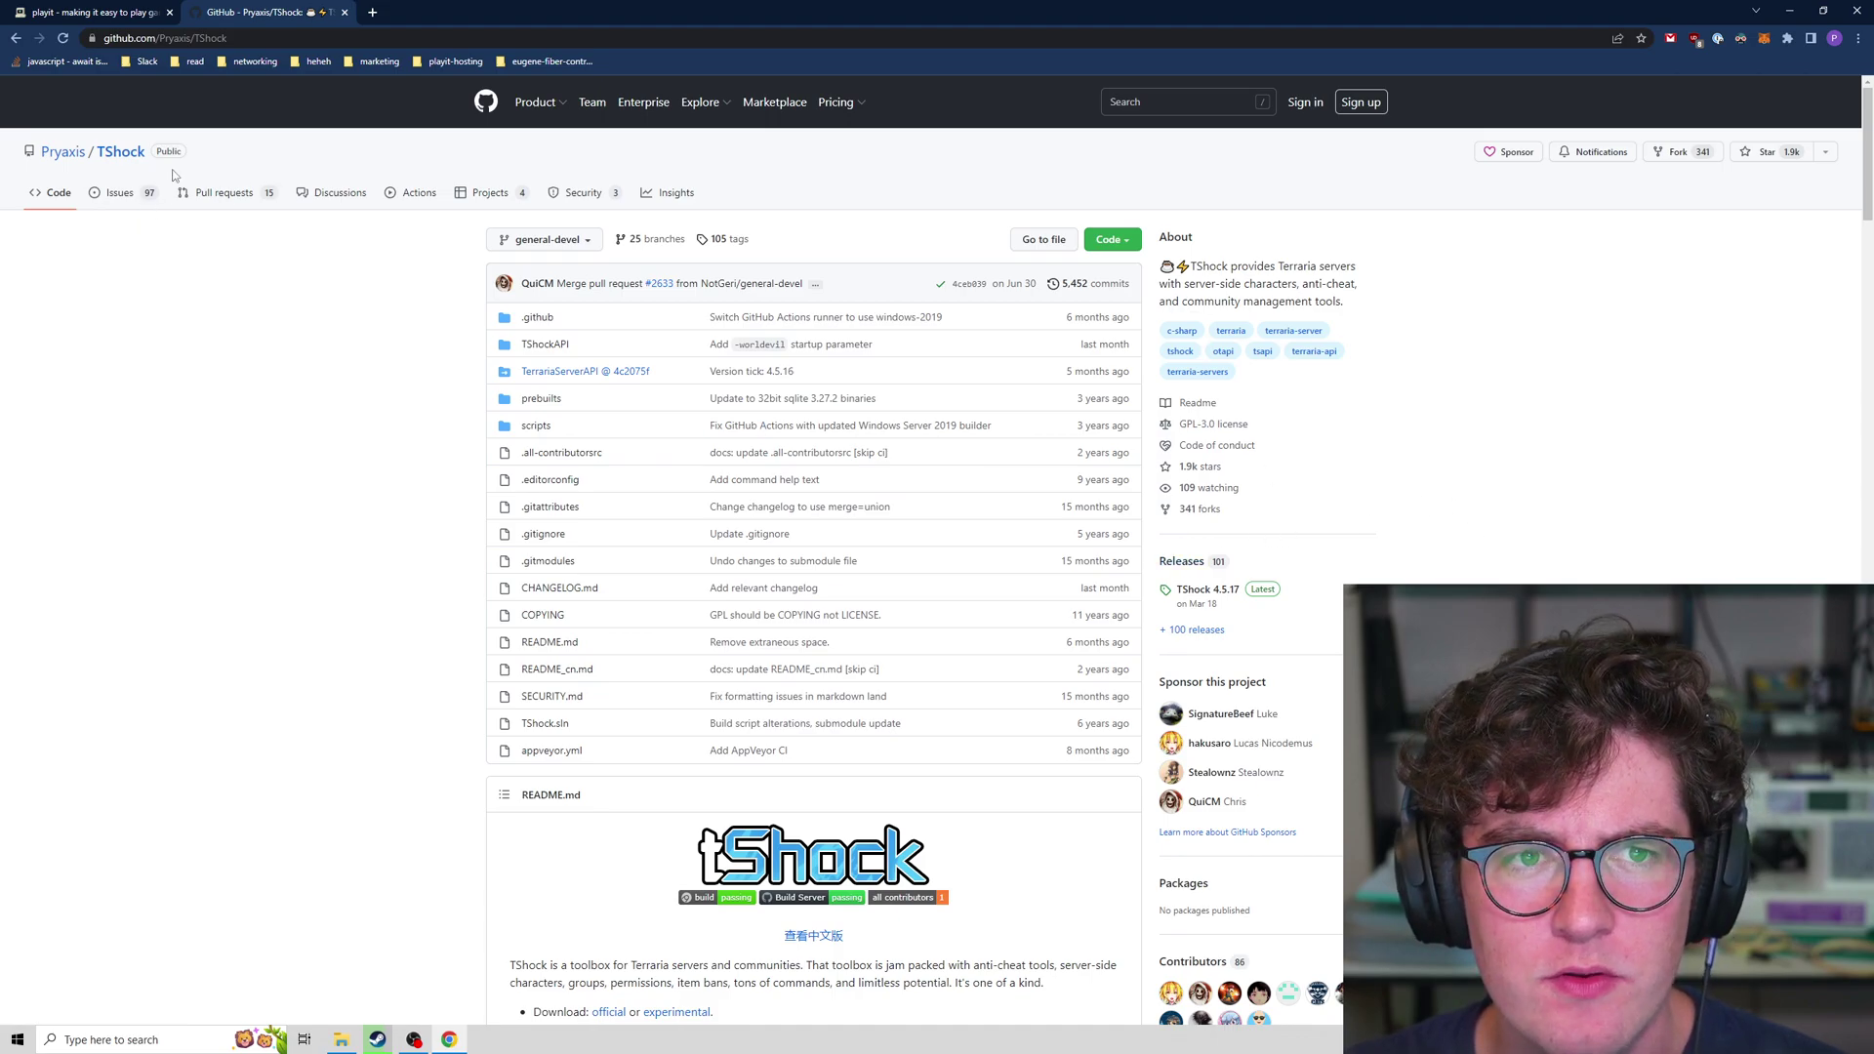
left_click(1182, 561)
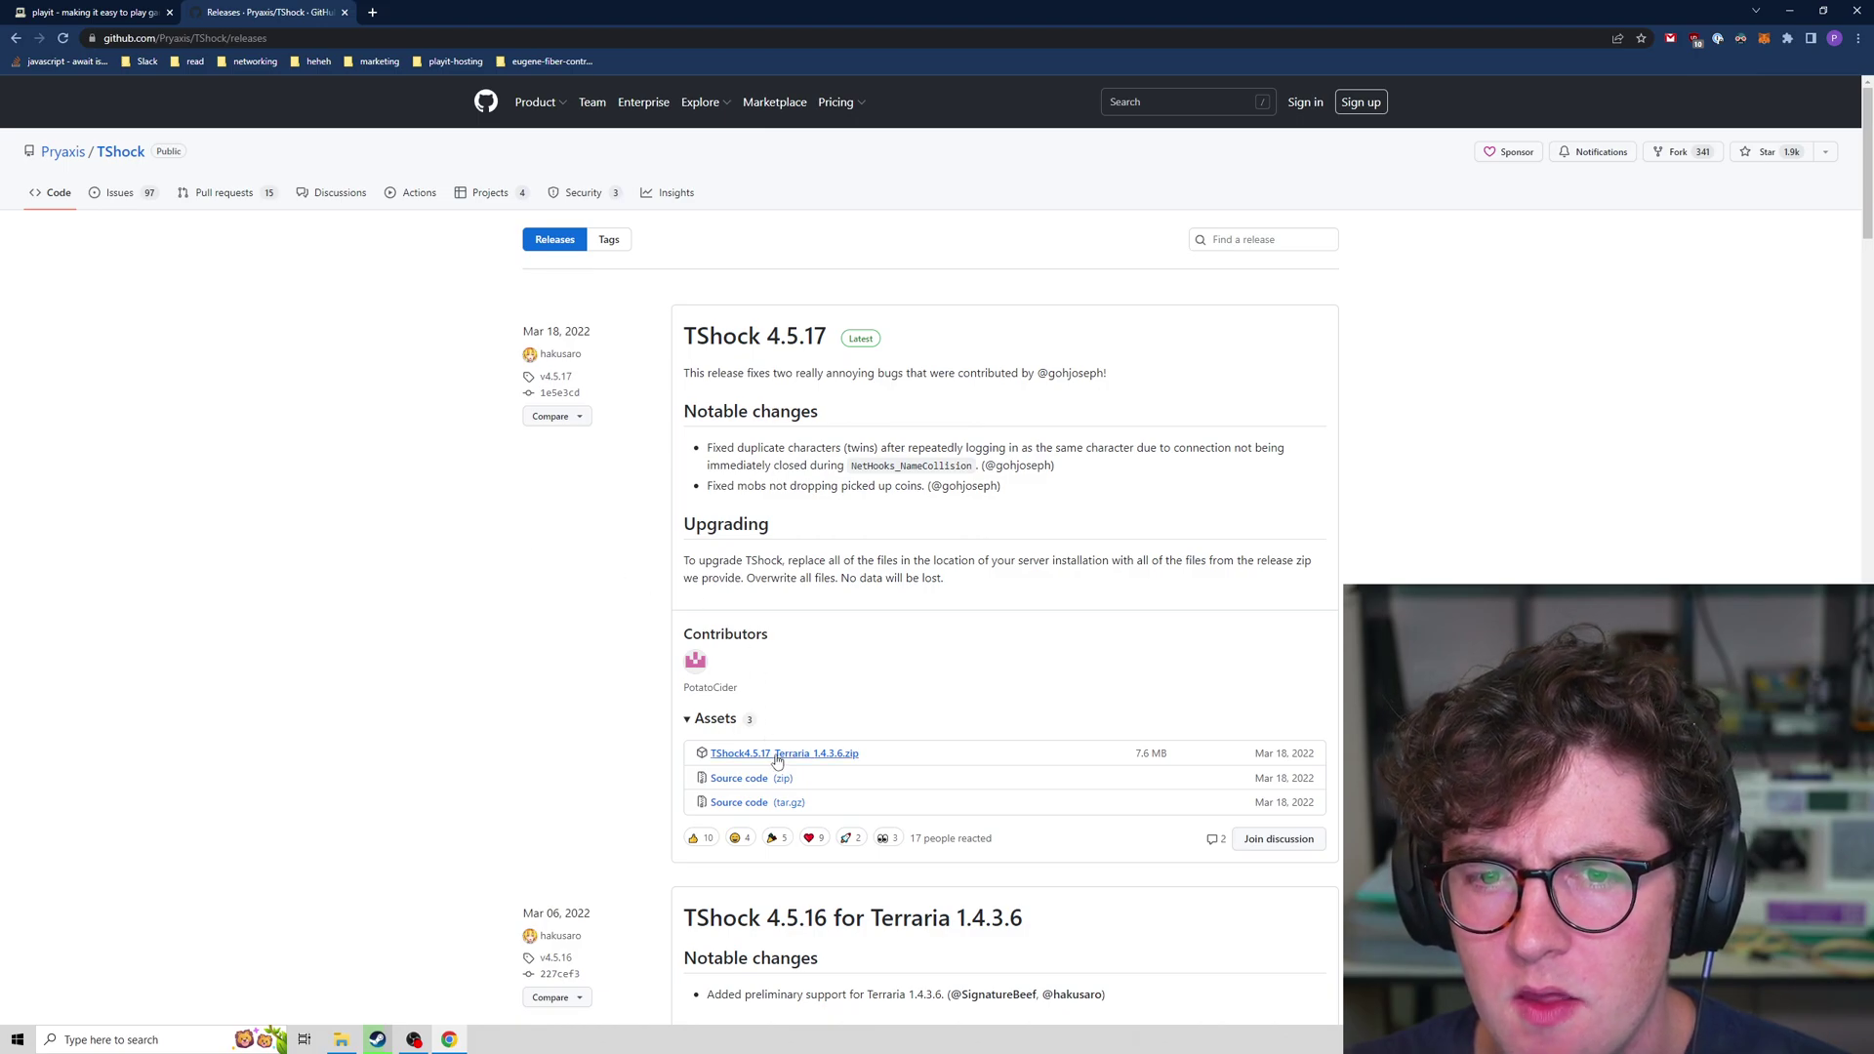
left_click(779, 756)
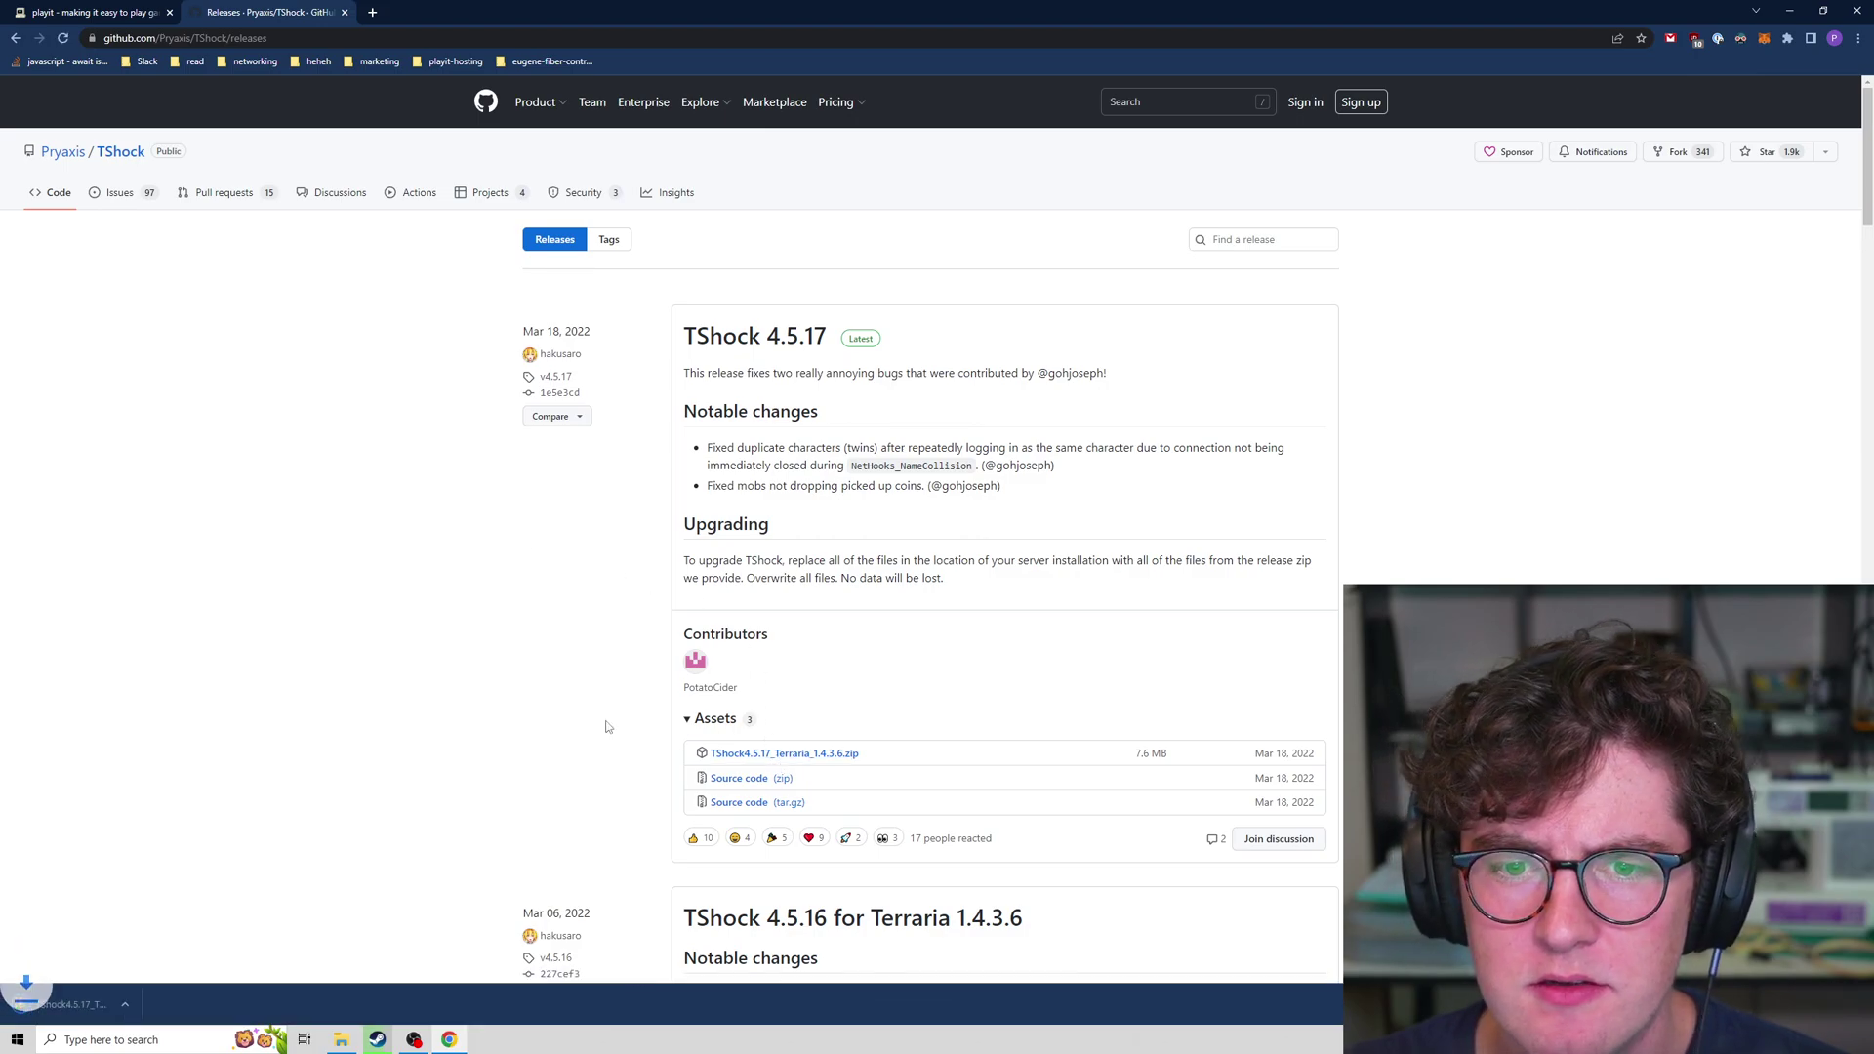
left_click(158, 1011)
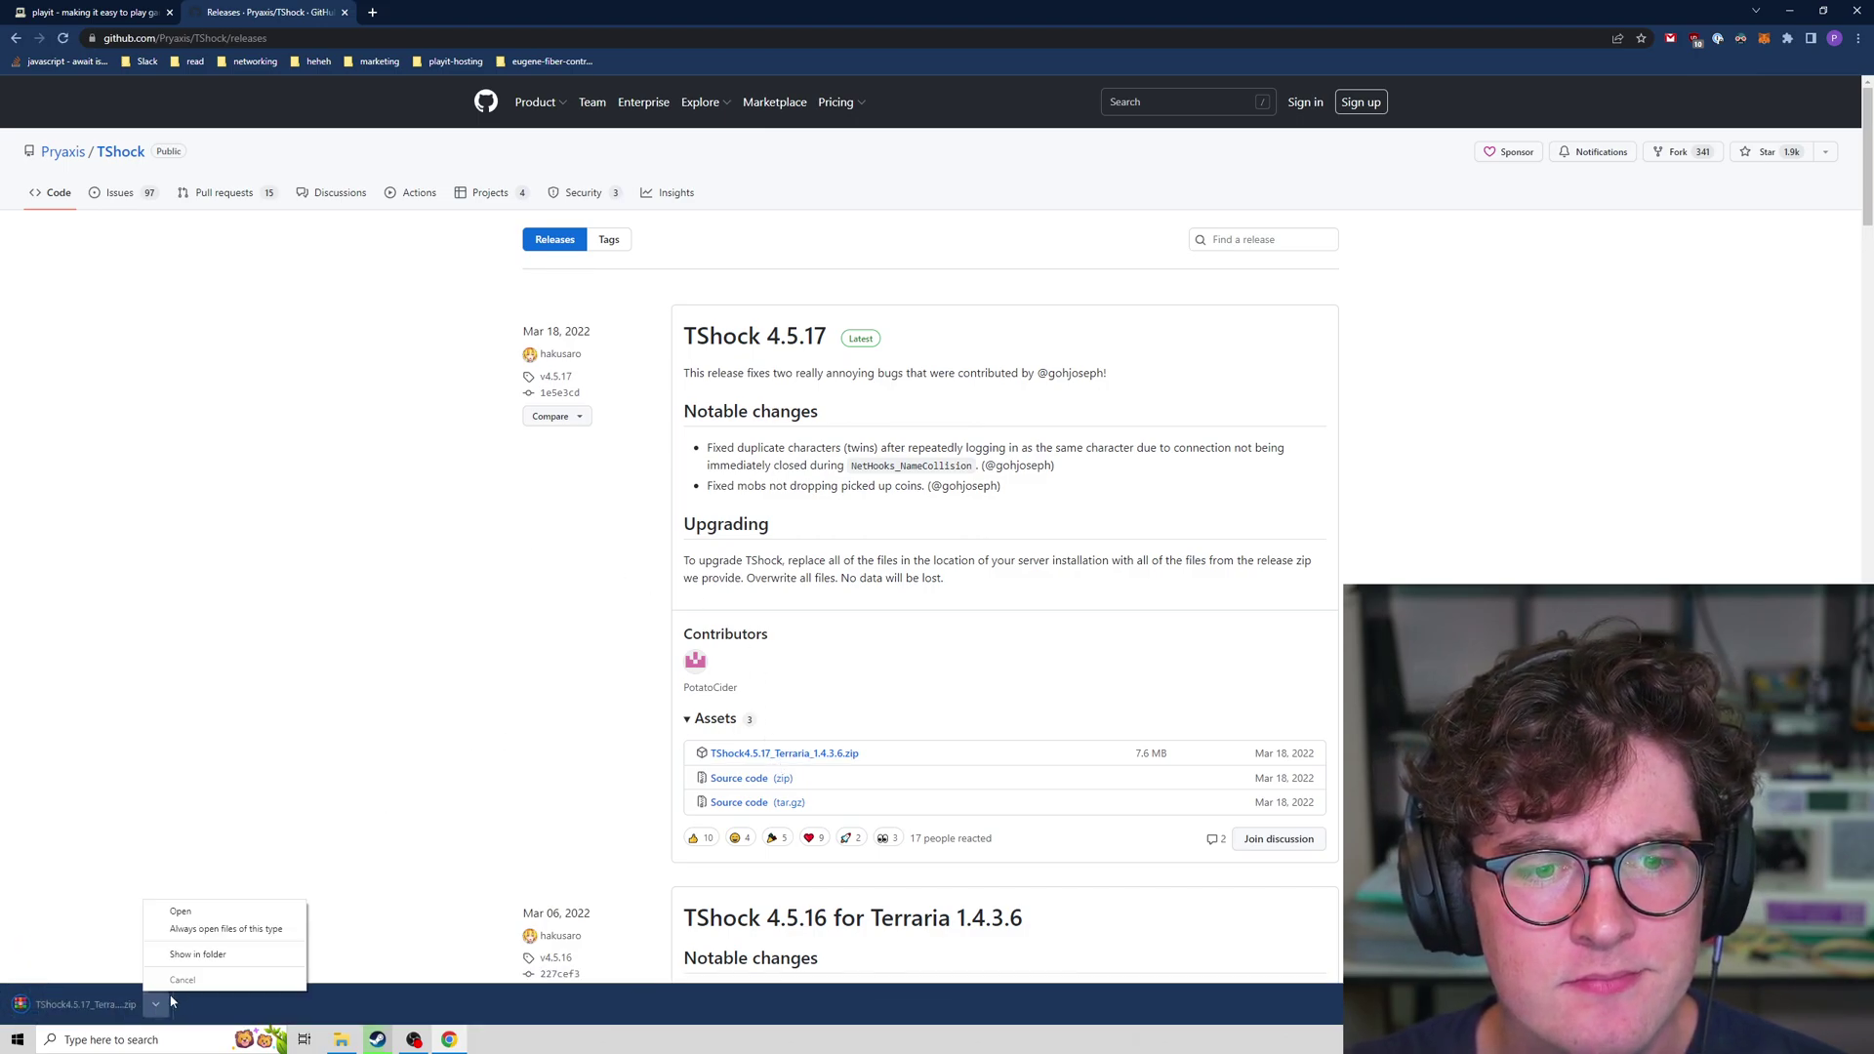
left_click(210, 968)
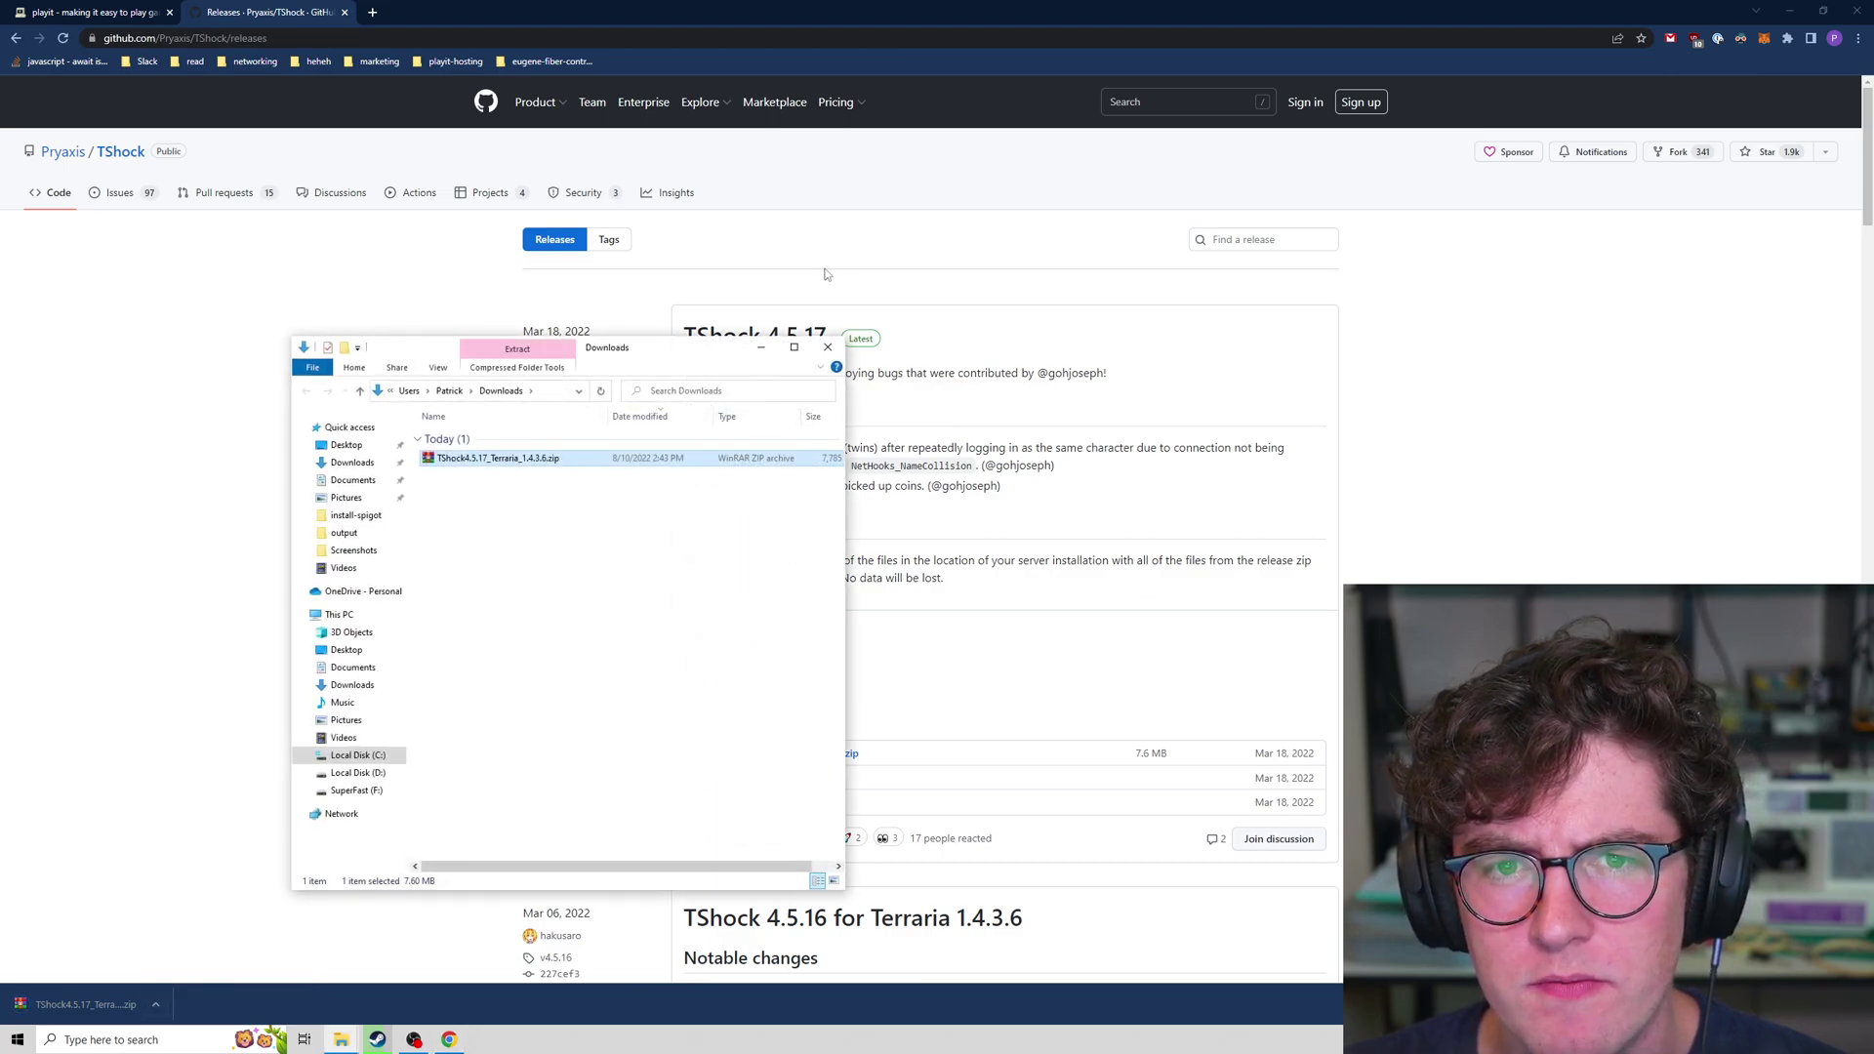
Create a new folder named terraria on Local Disk (C:) and go into it
right_click(645, 636)
left_click(584, 714)
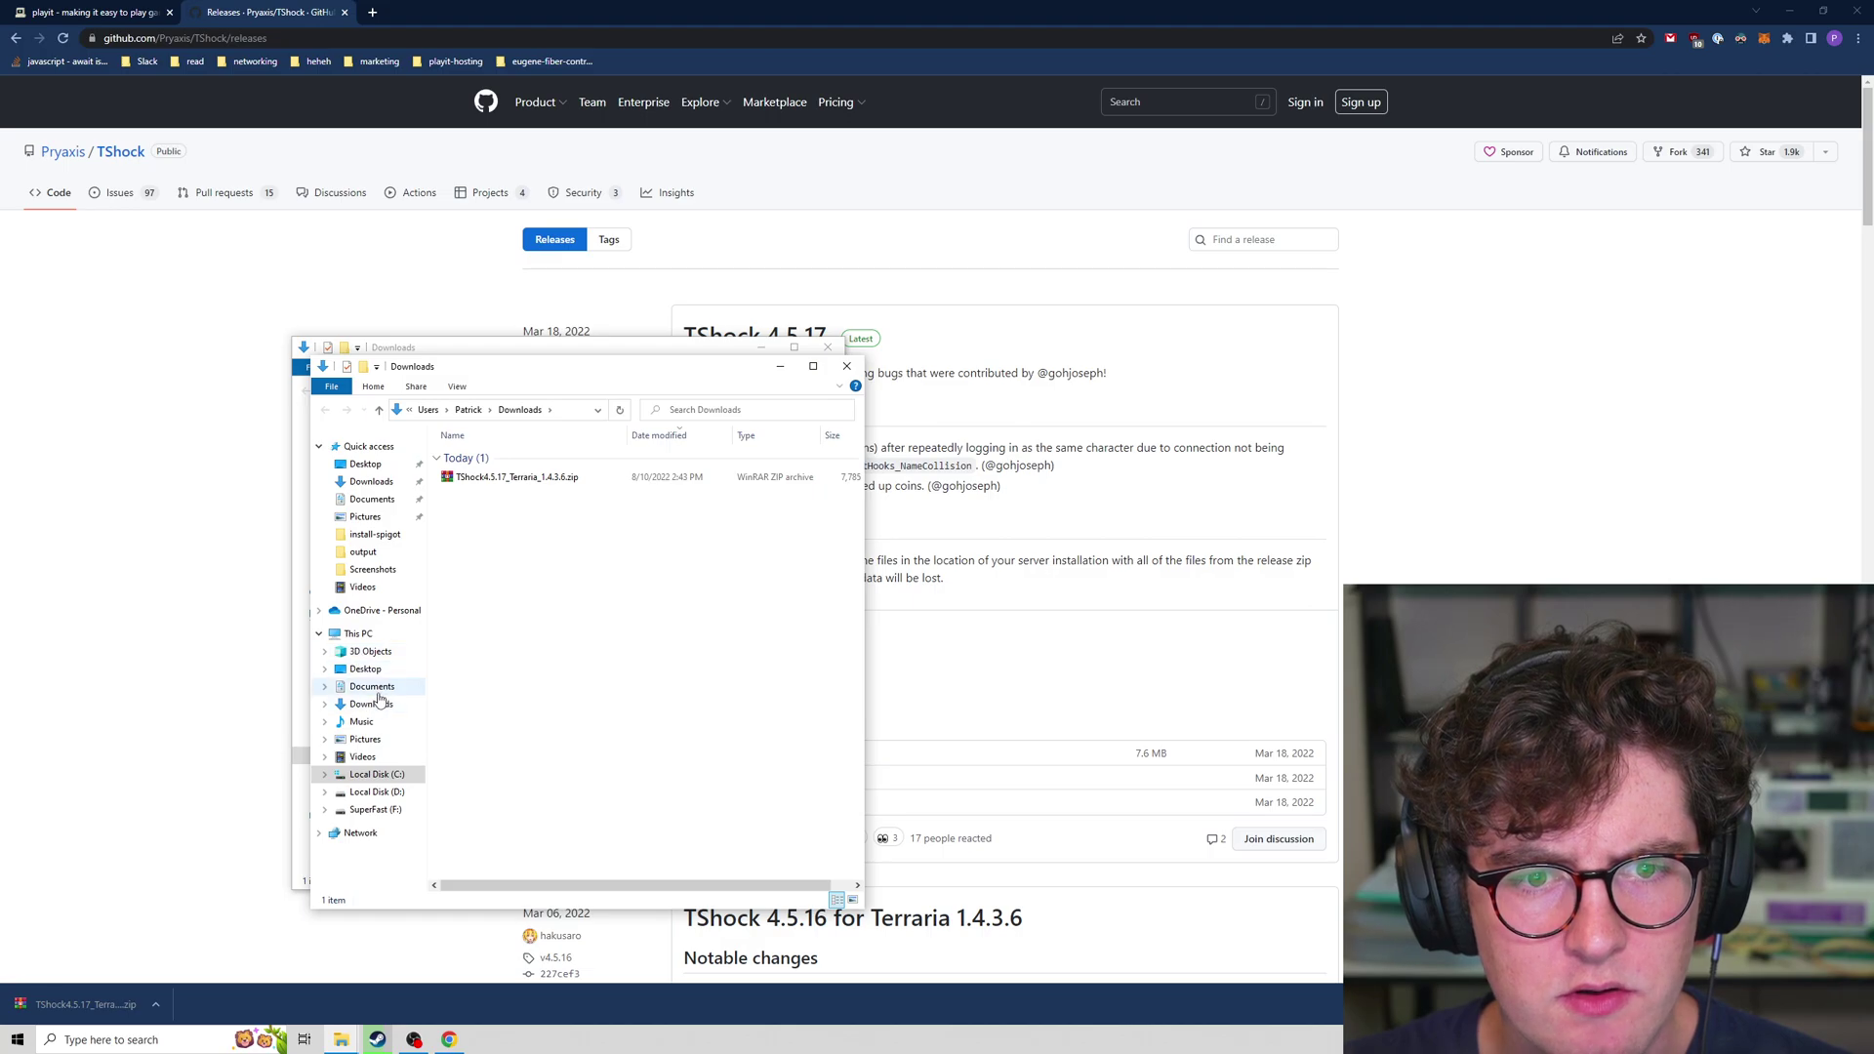
left_click(375, 774)
right_click(616, 711)
mouse_move(651, 917)
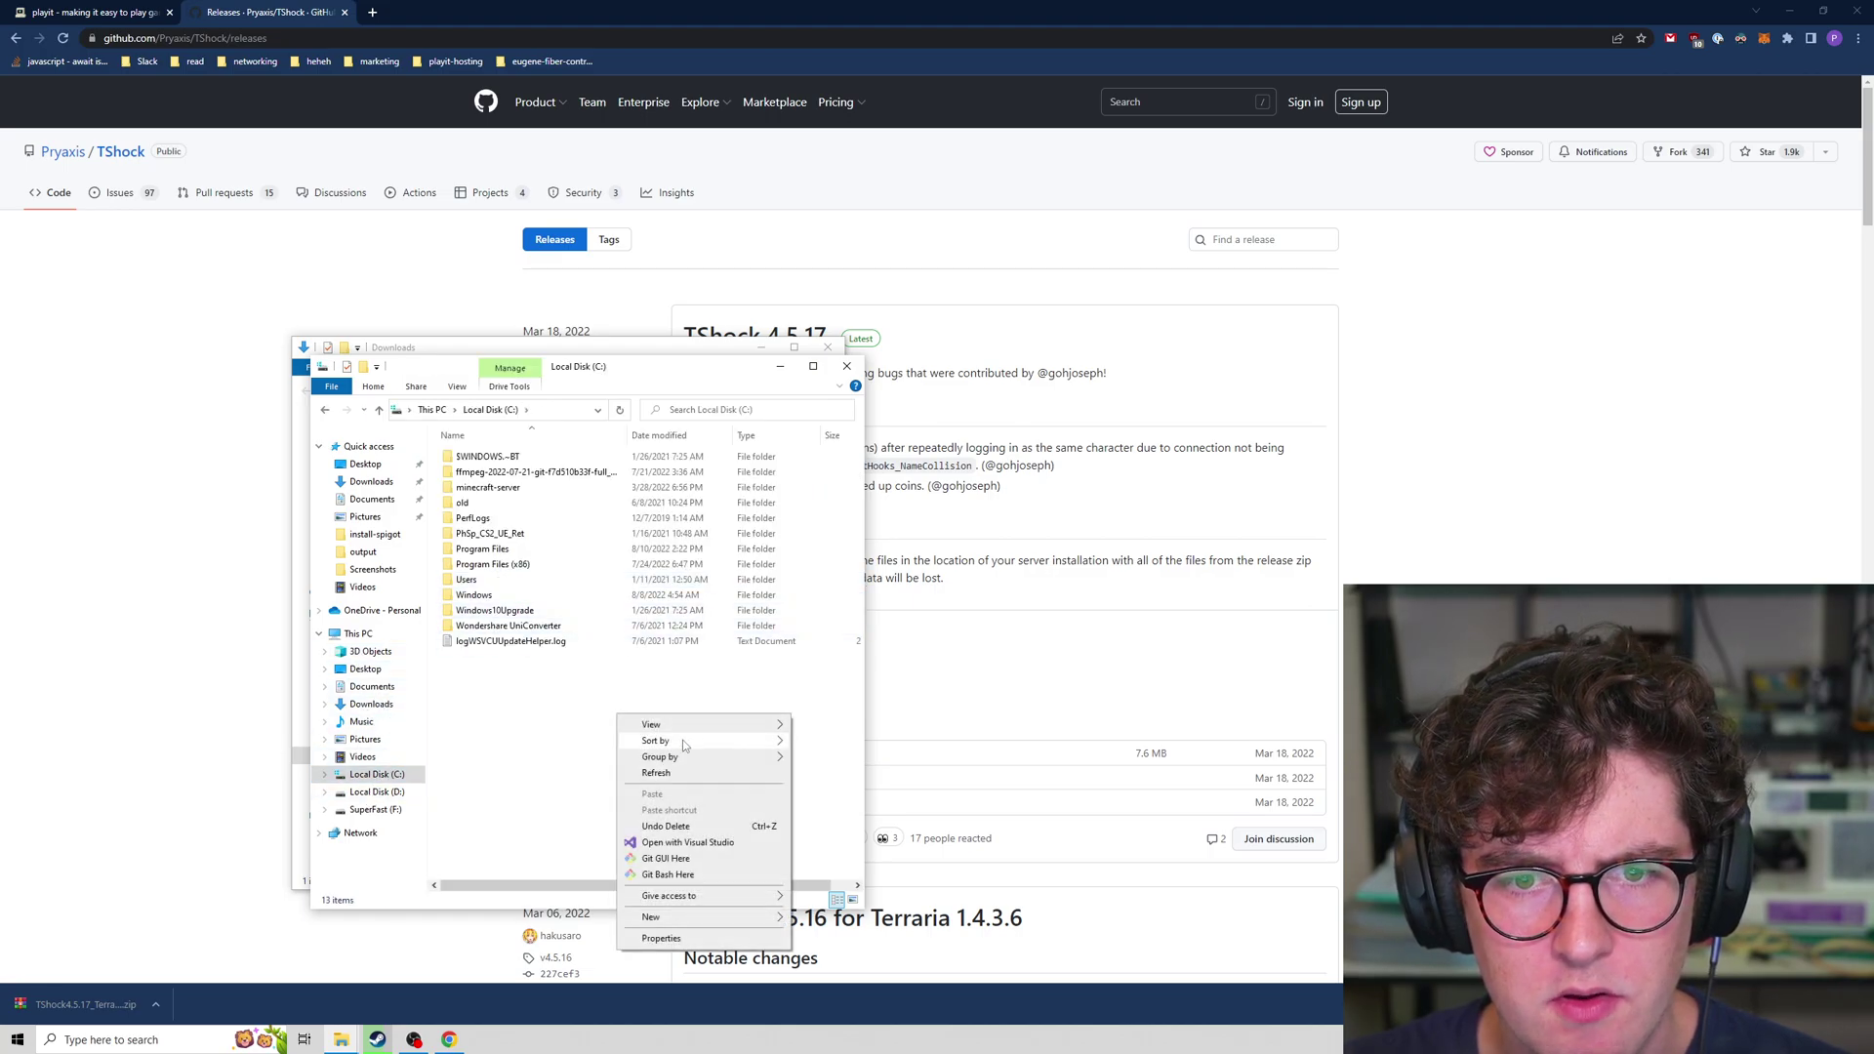
left_click(879, 917)
type("t")
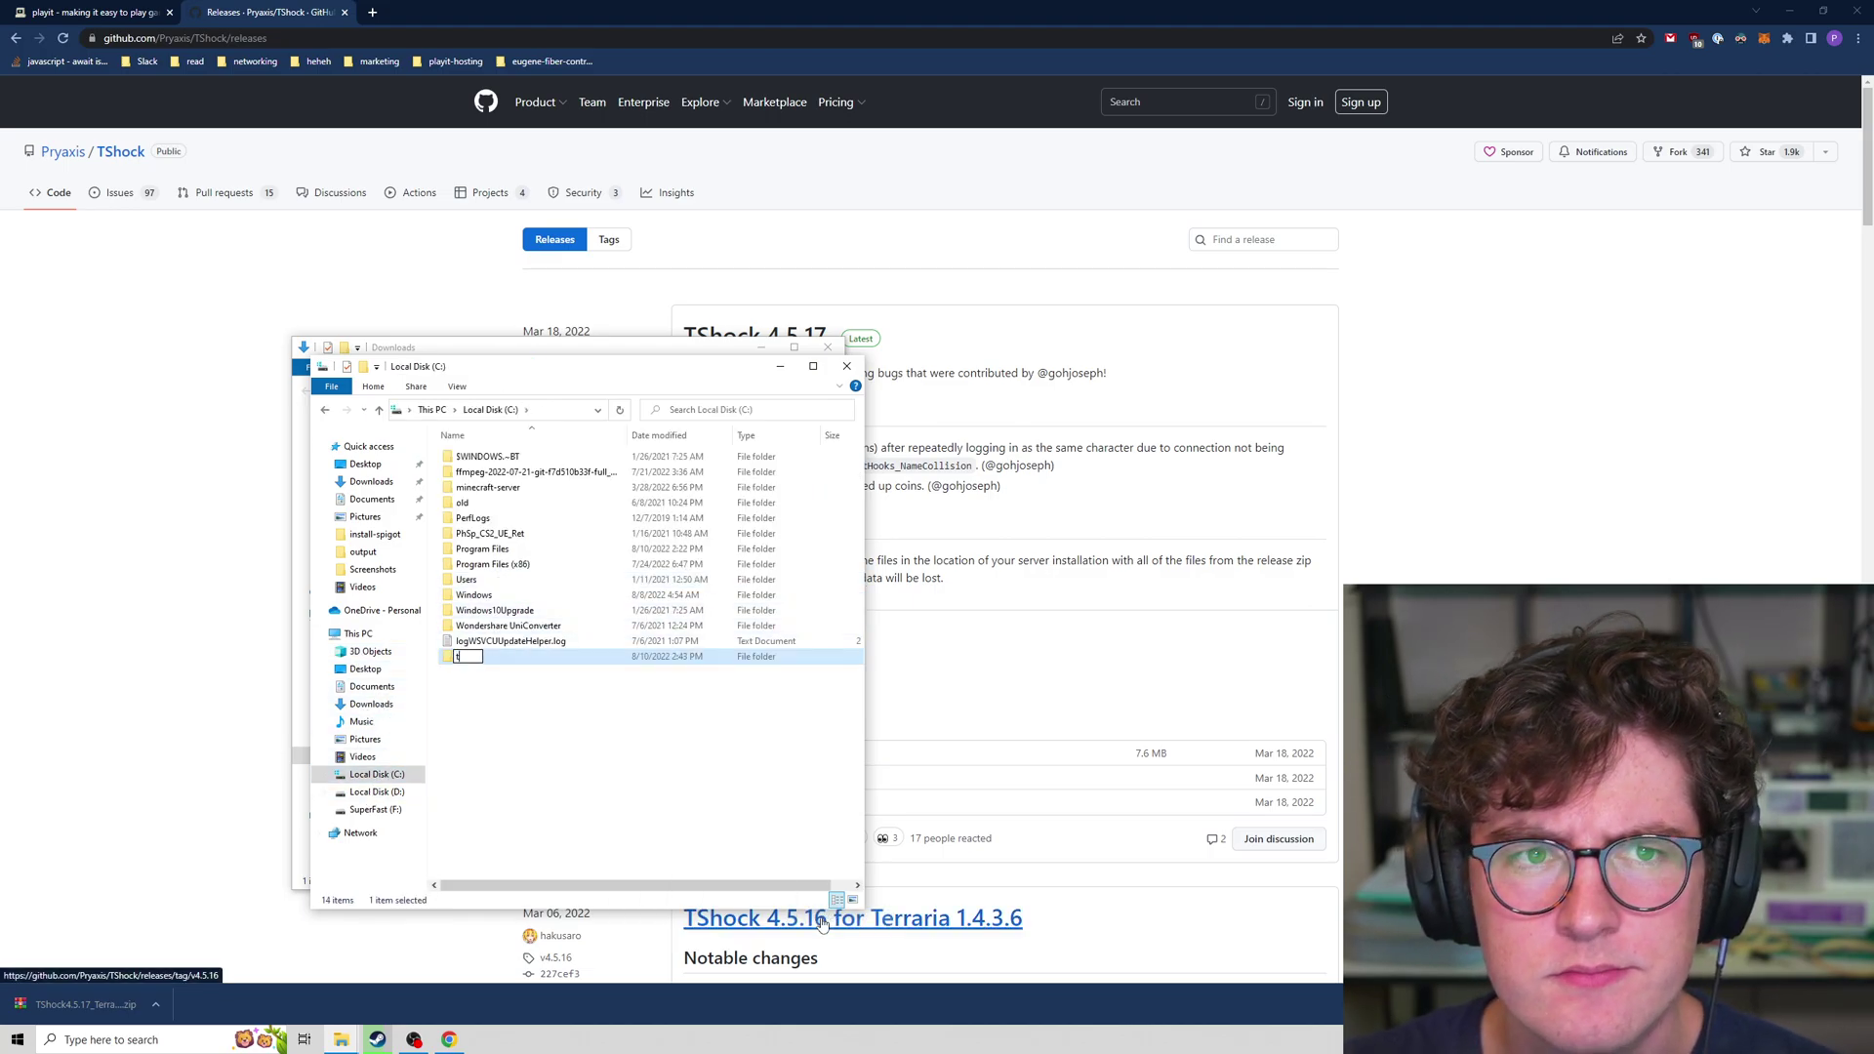
type("erraria")
key("Return")
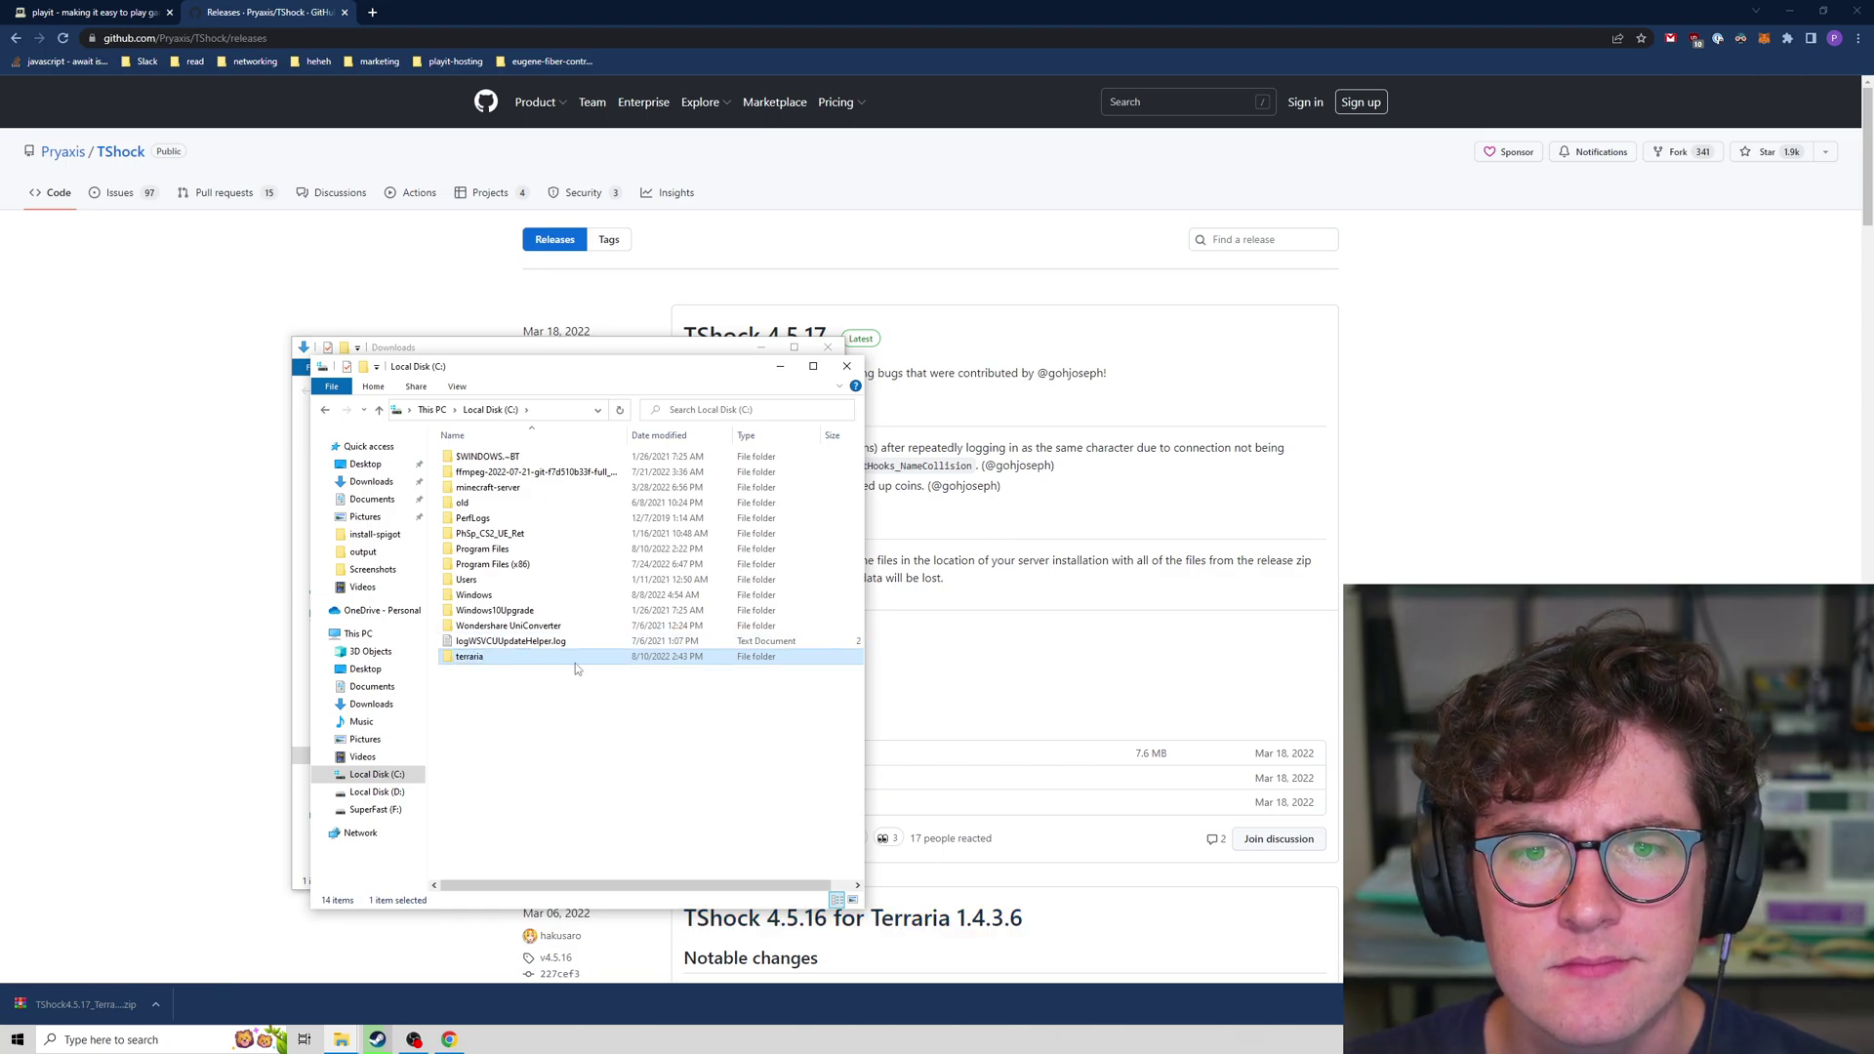
double_click(575, 659)
Move the TShock zip into C:\terraria and extract its contents there
mouse_move(593, 367)
left_mouse_down()
mouse_move(990, 360)
mouse_move(1385, 316)
left_mouse_up()
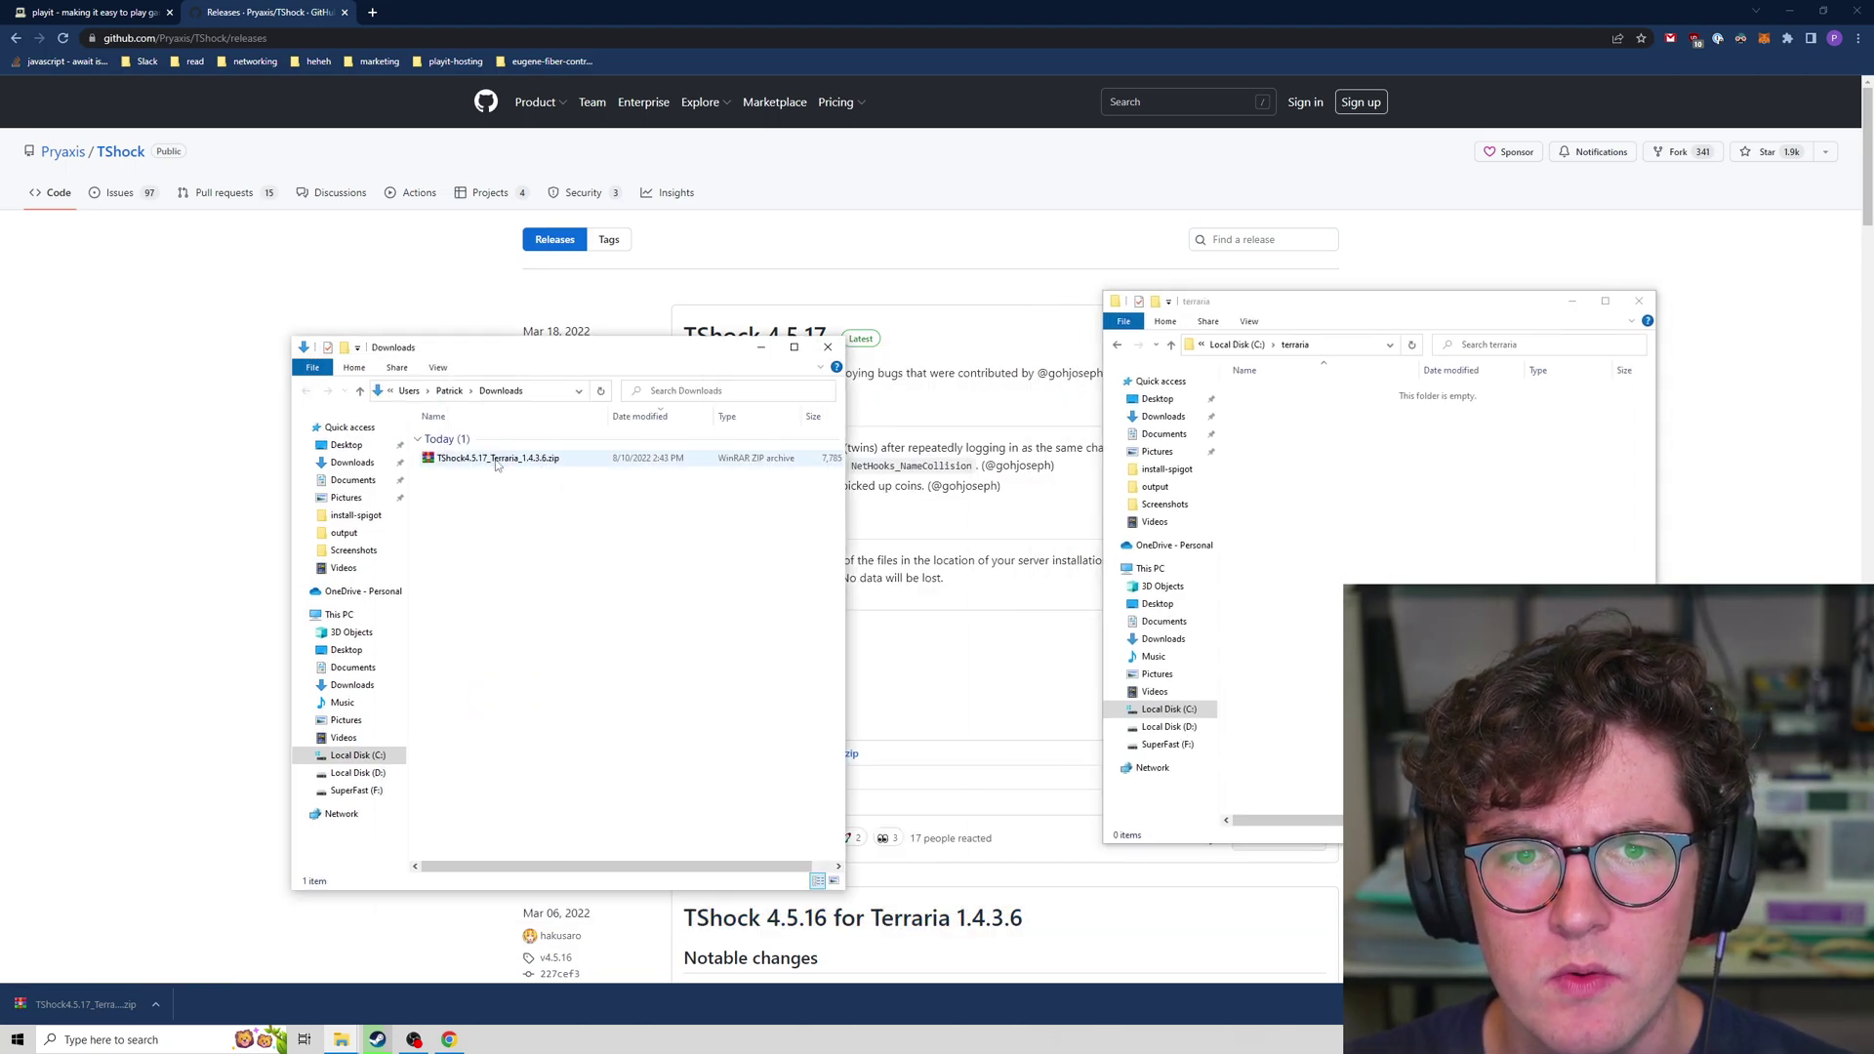
mouse_move(503, 460)
left_mouse_down()
mouse_move(1511, 471)
mouse_move(1363, 420)
left_mouse_up()
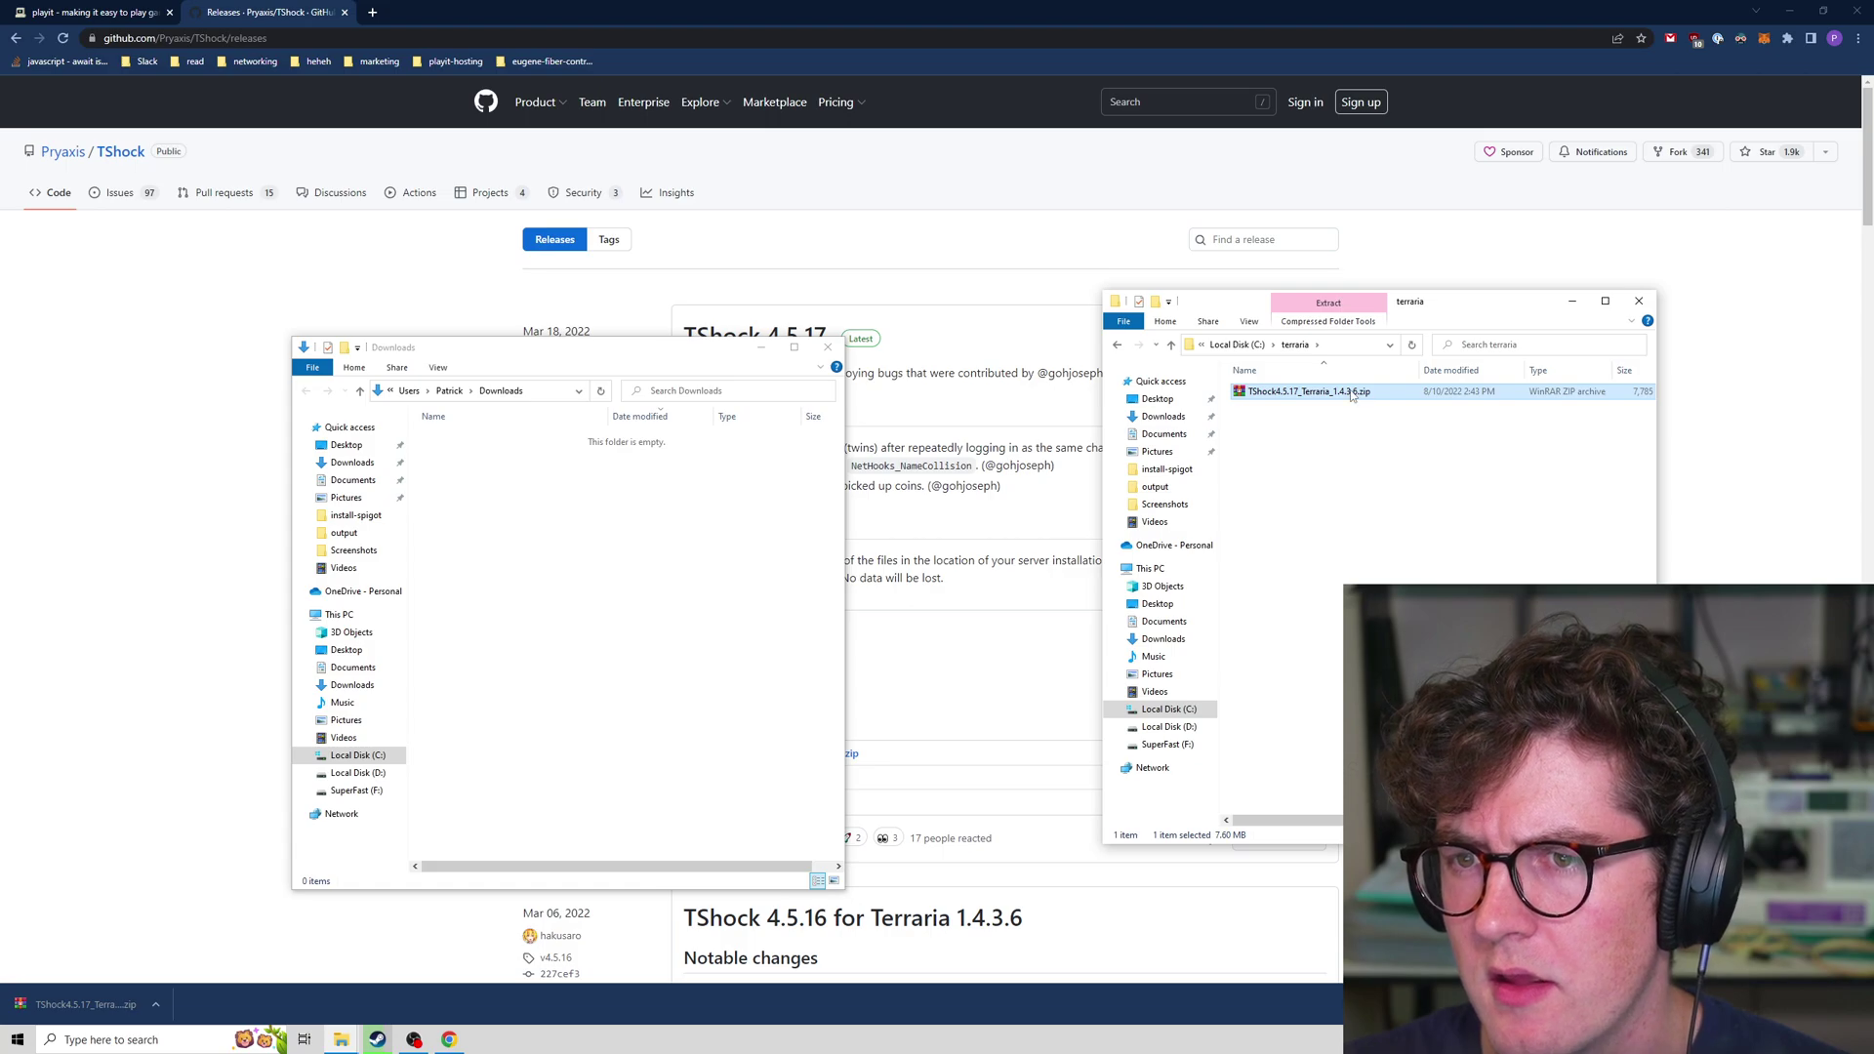
right_click(1353, 395)
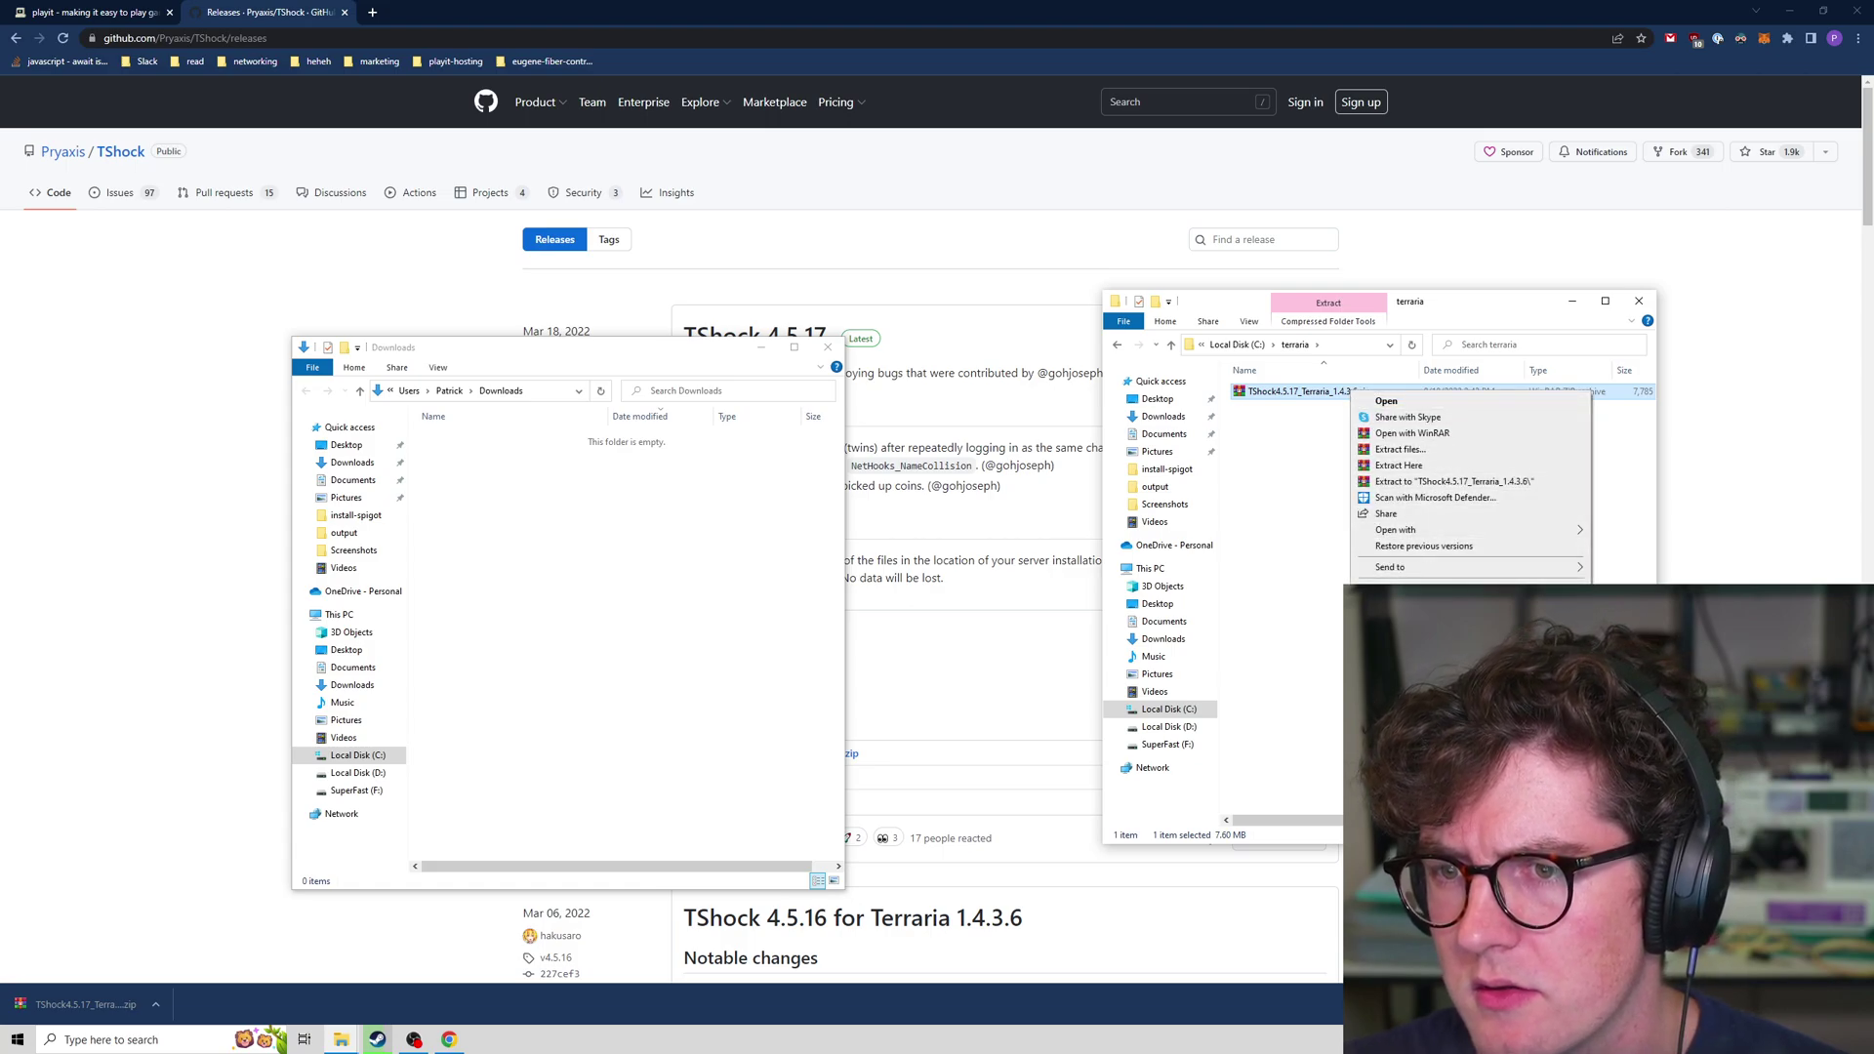
left_click(1443, 465)
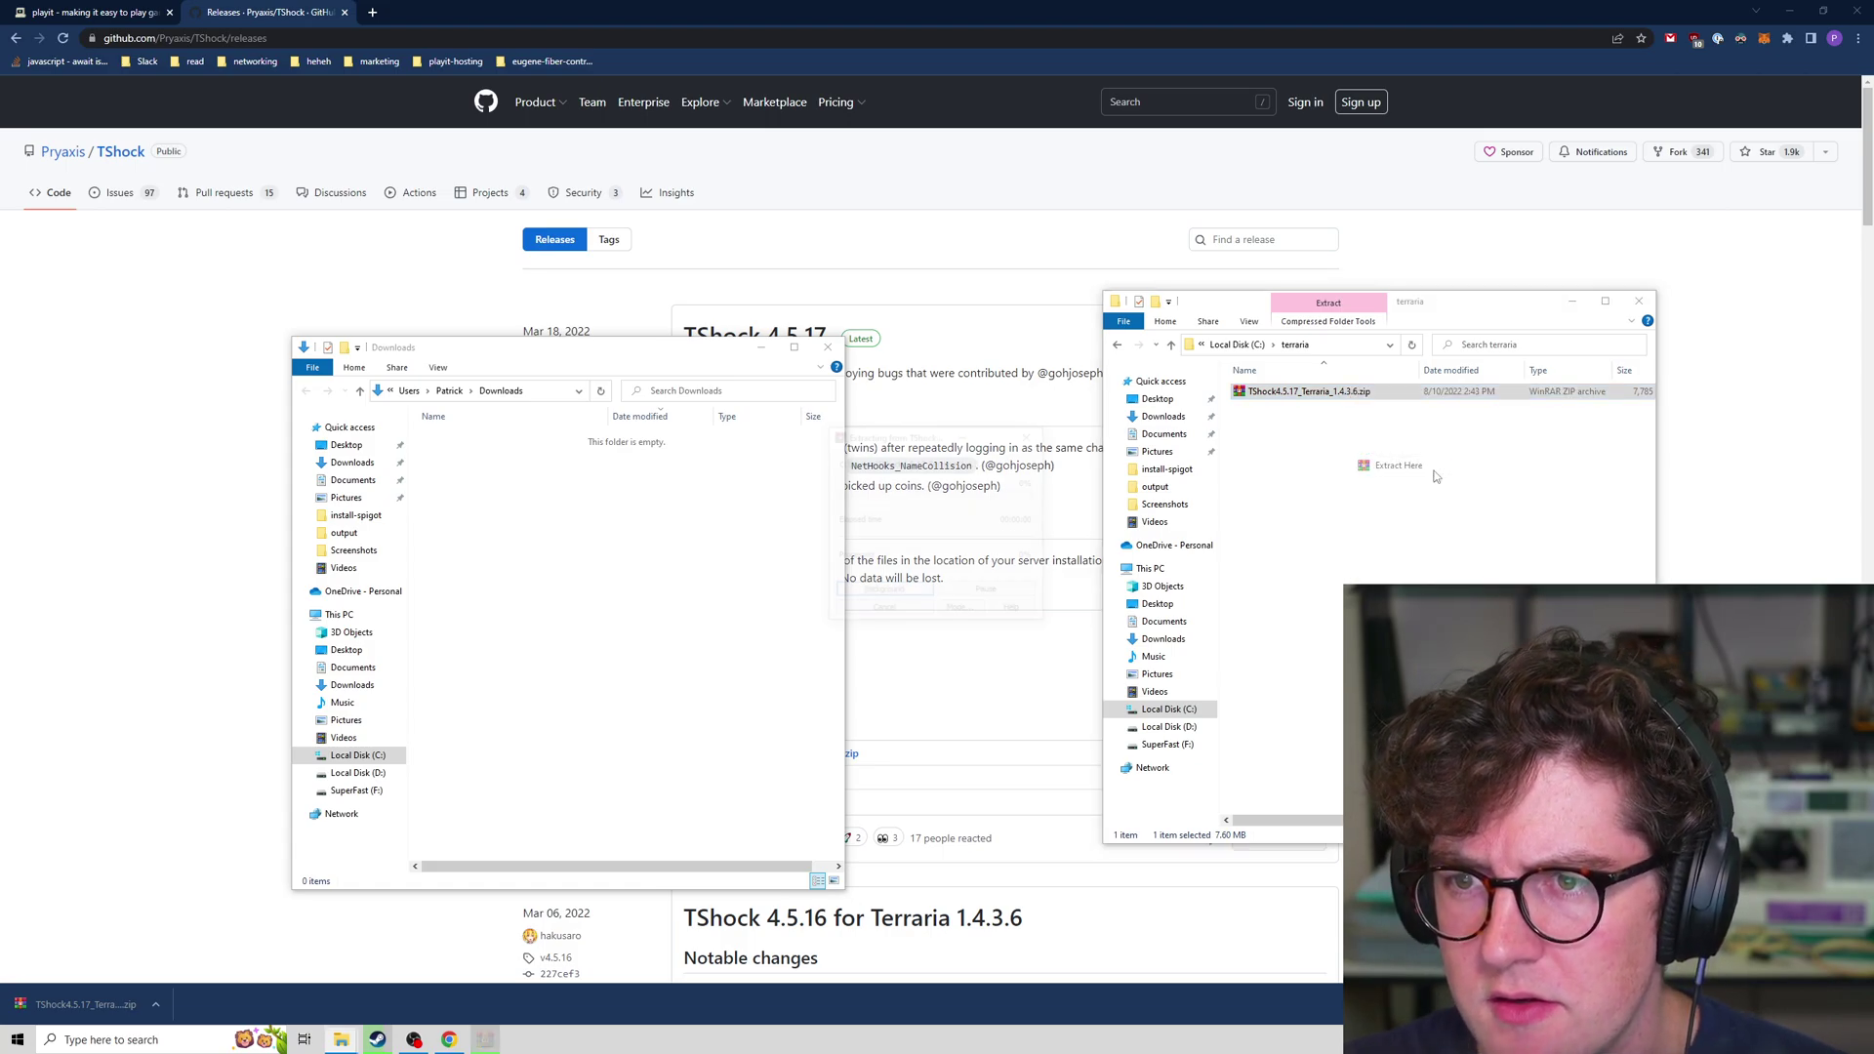
left_click_drag(1444, 305, 1347, 288)
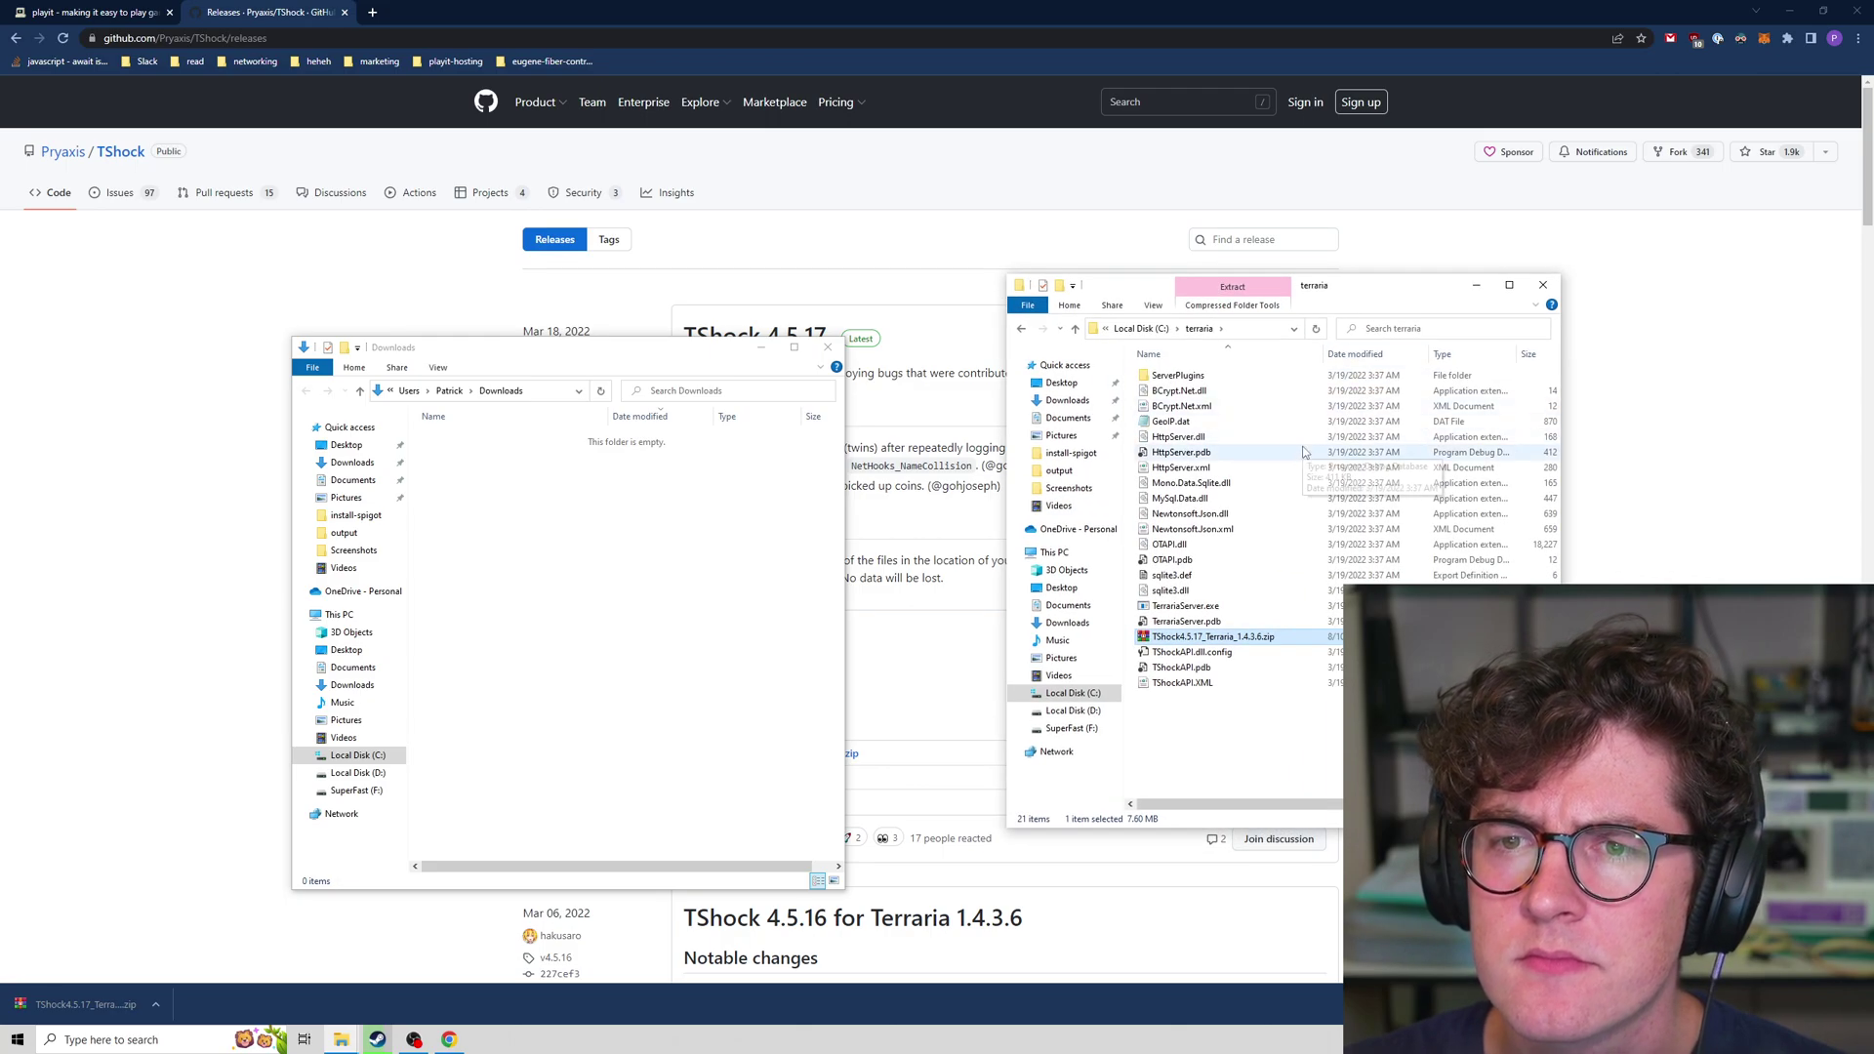
Launch TerrariaServer.exe, delete the old test-world and choose to create a new world
double_click(1186, 606)
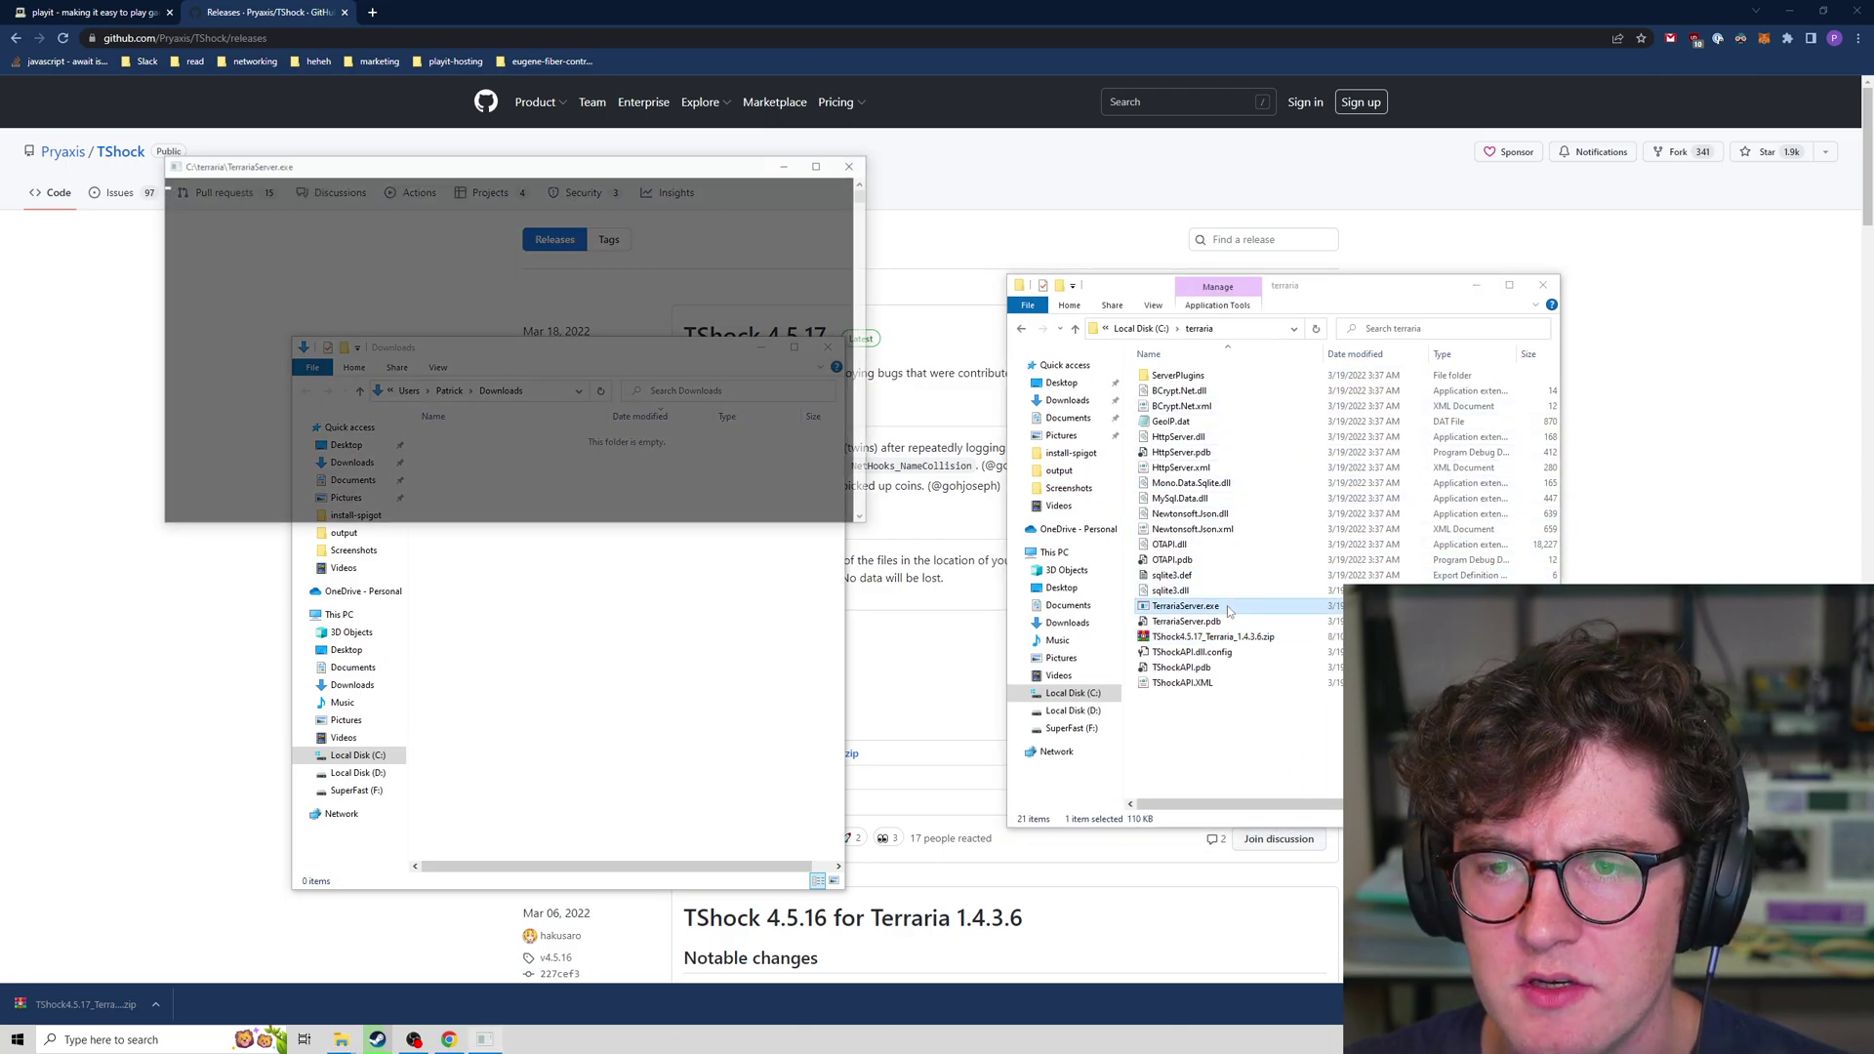
left_click_drag(335, 167, 419, 171)
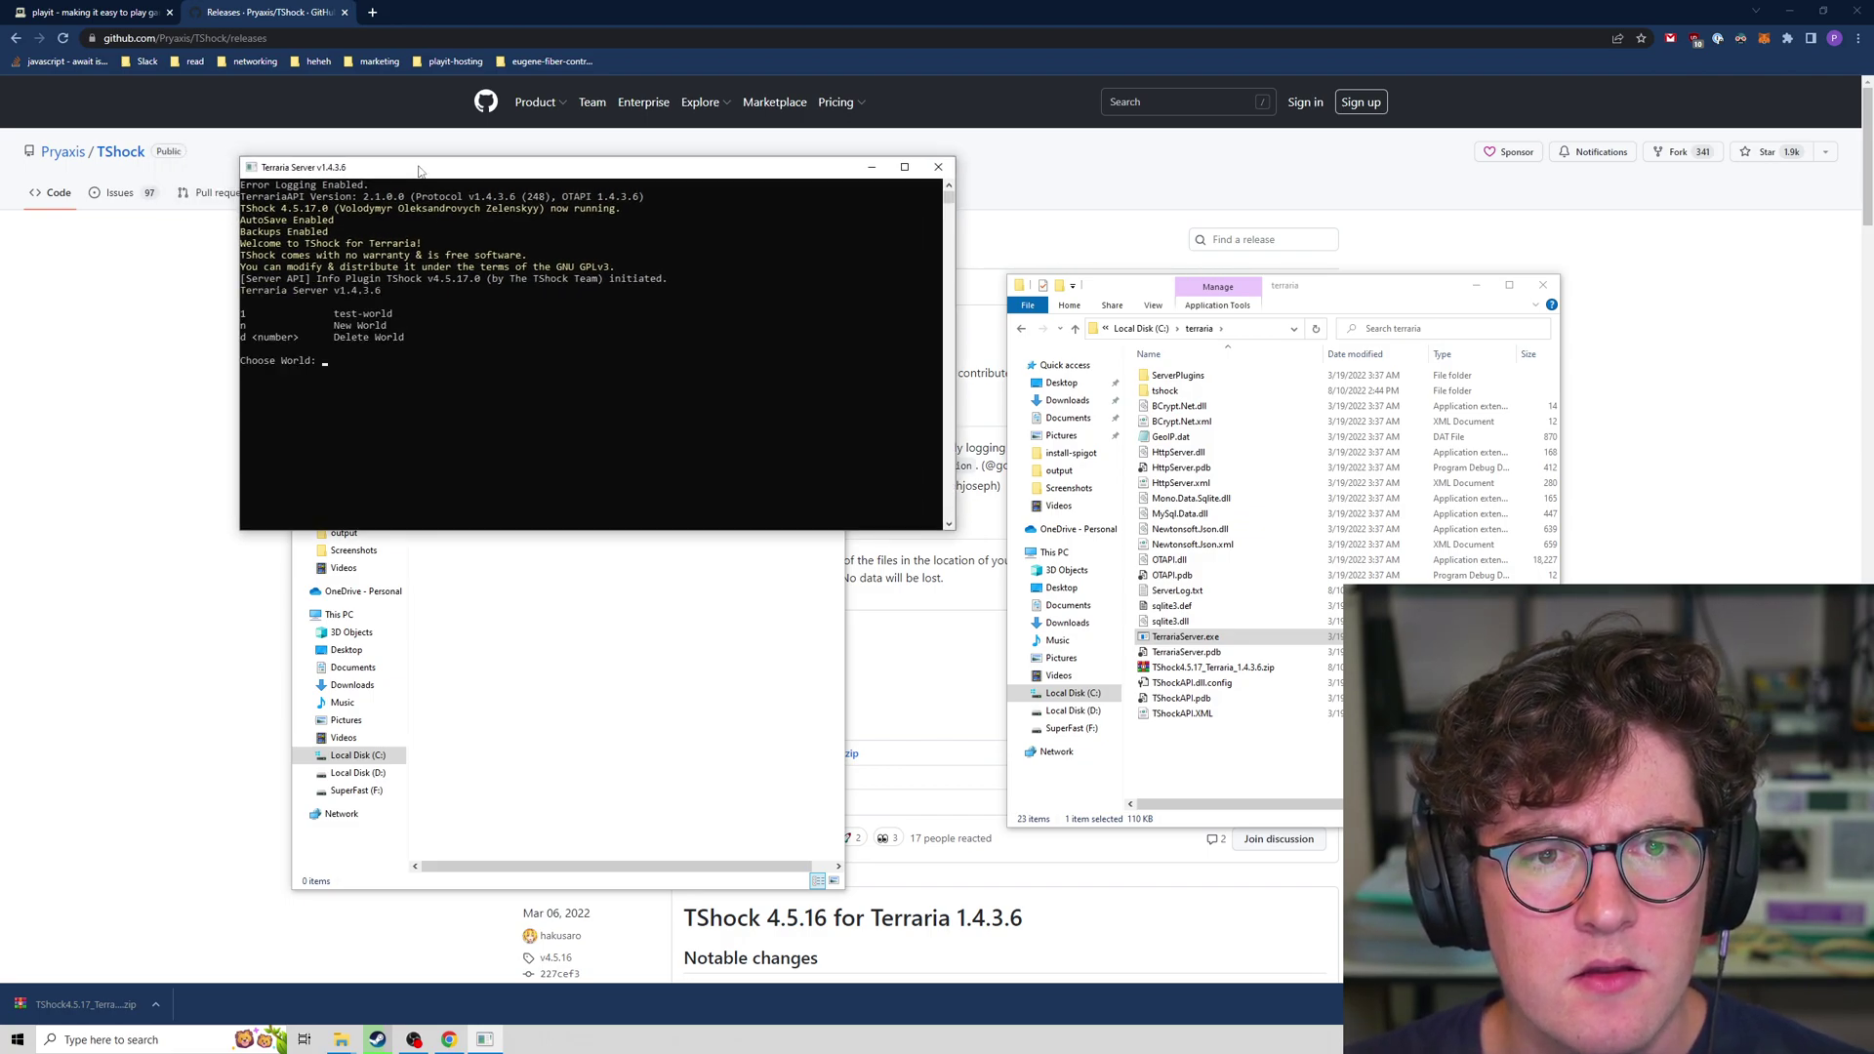
type("d1")
key("Return")
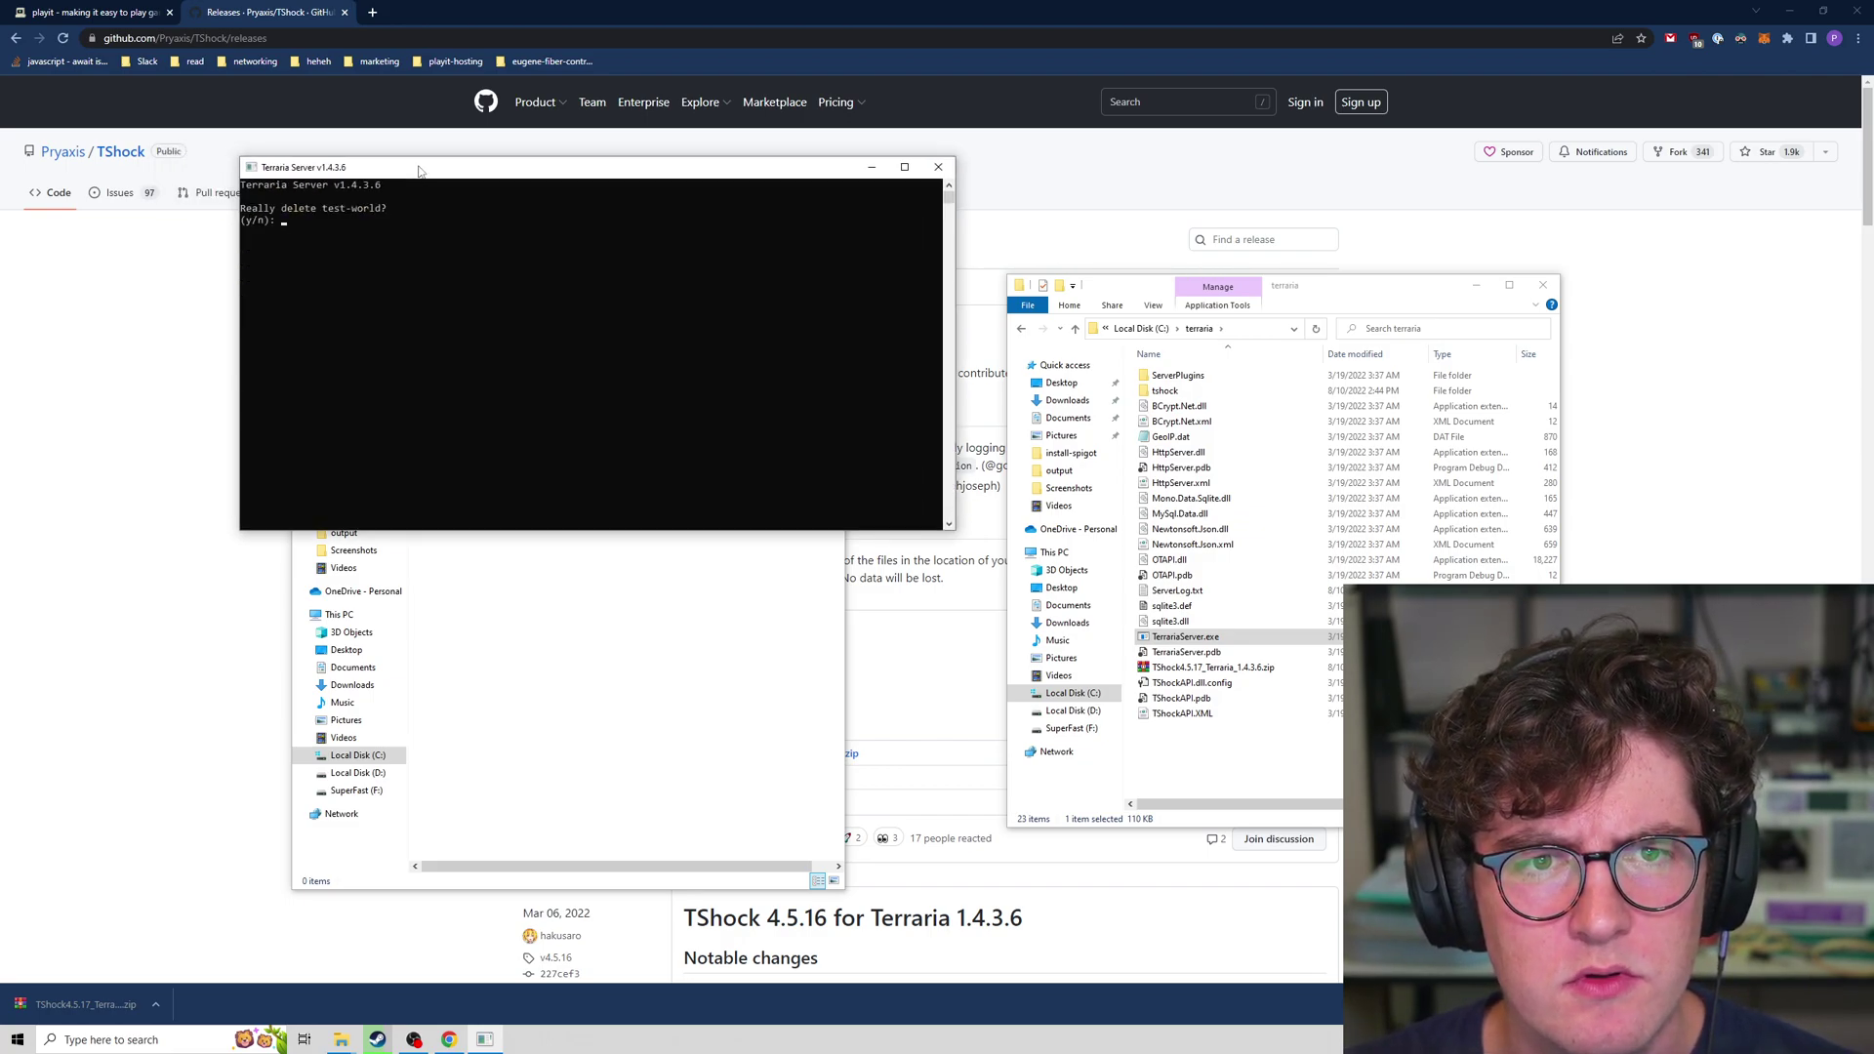
type("y")
key("Return")
type("n")
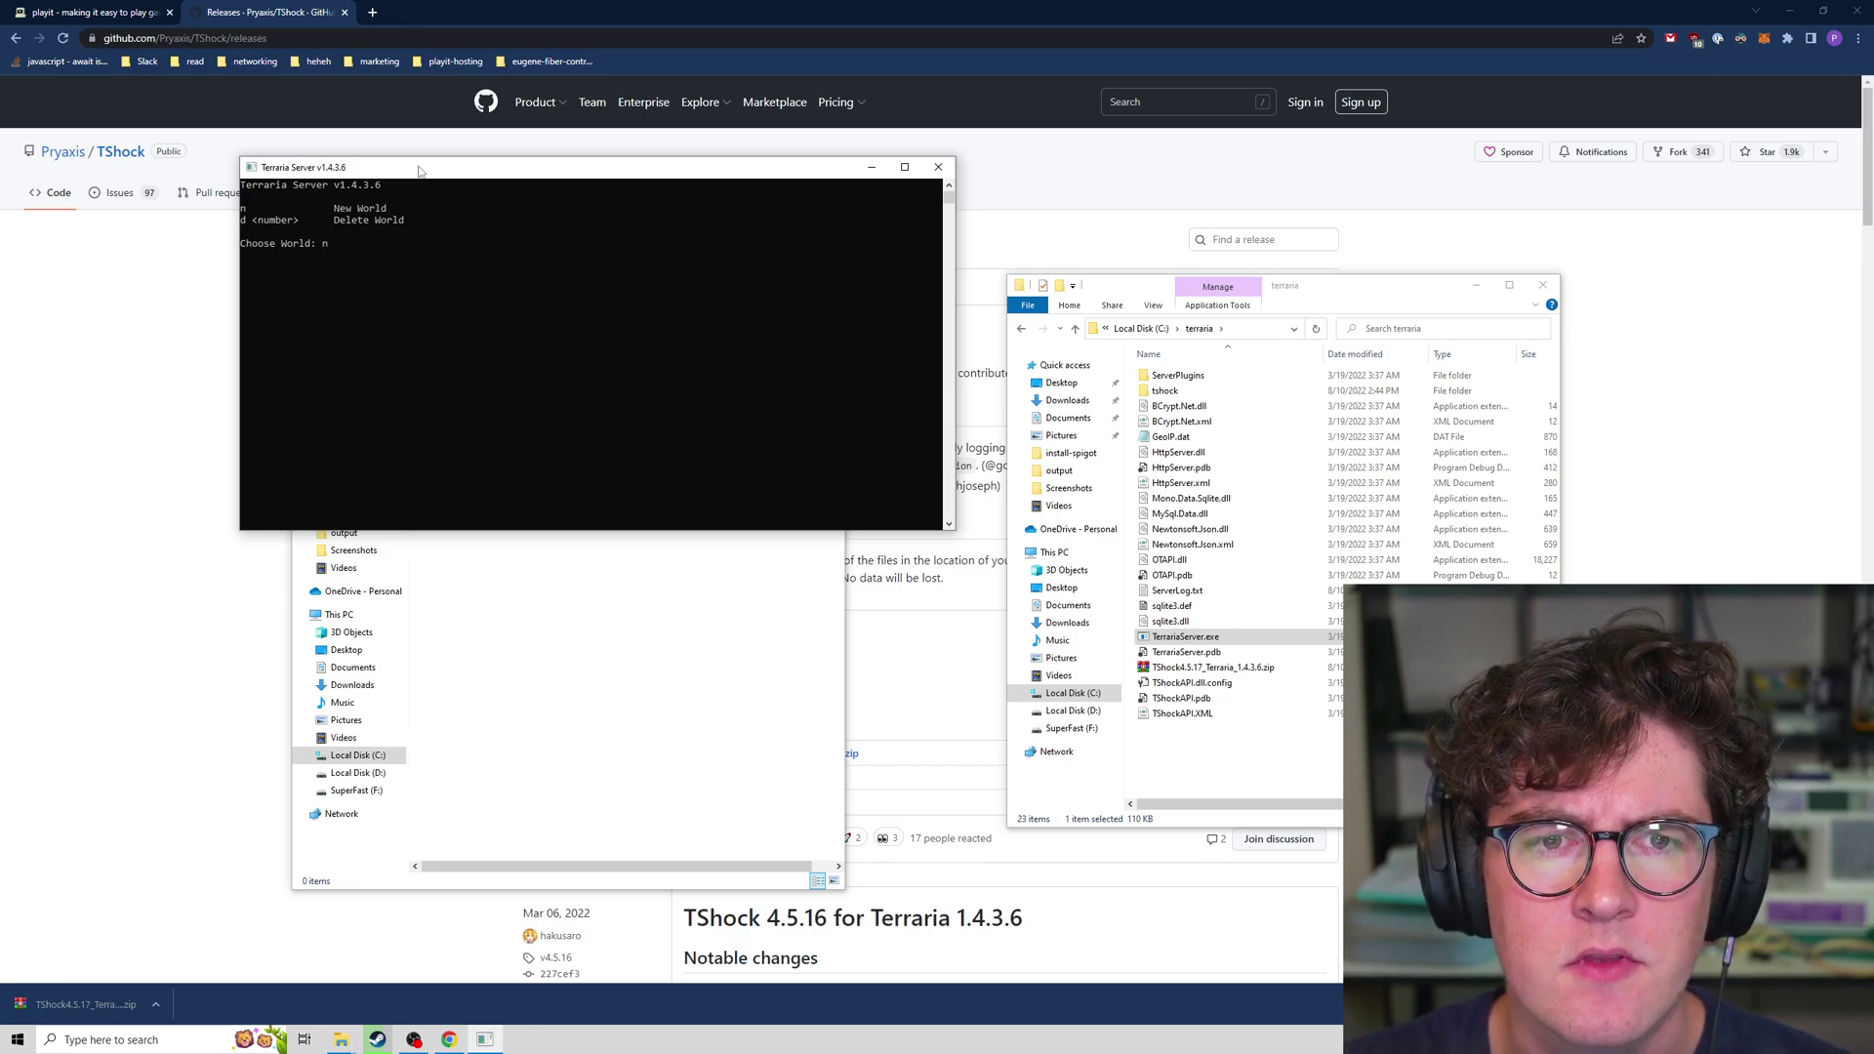
key("Return")
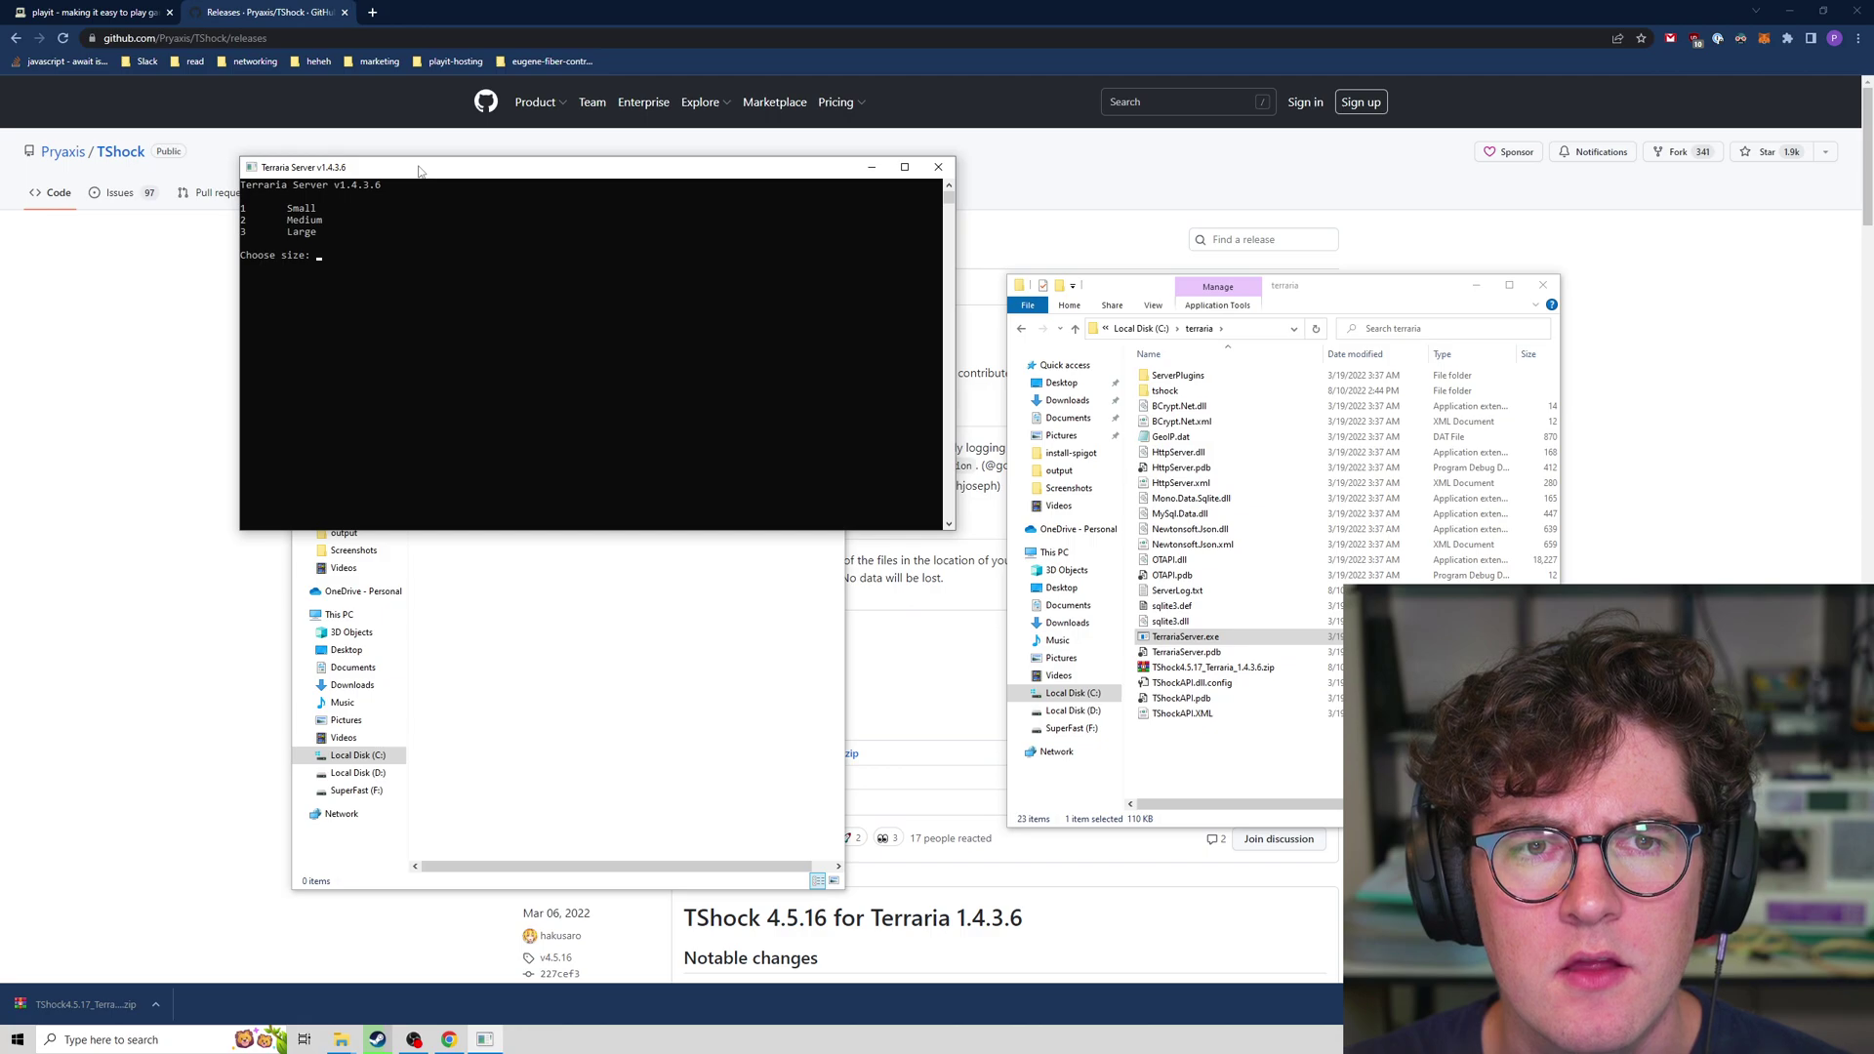
type("1")
Accept the world size and difficulty, name the world playit-demo and start generating it
key("Return")
type("4")
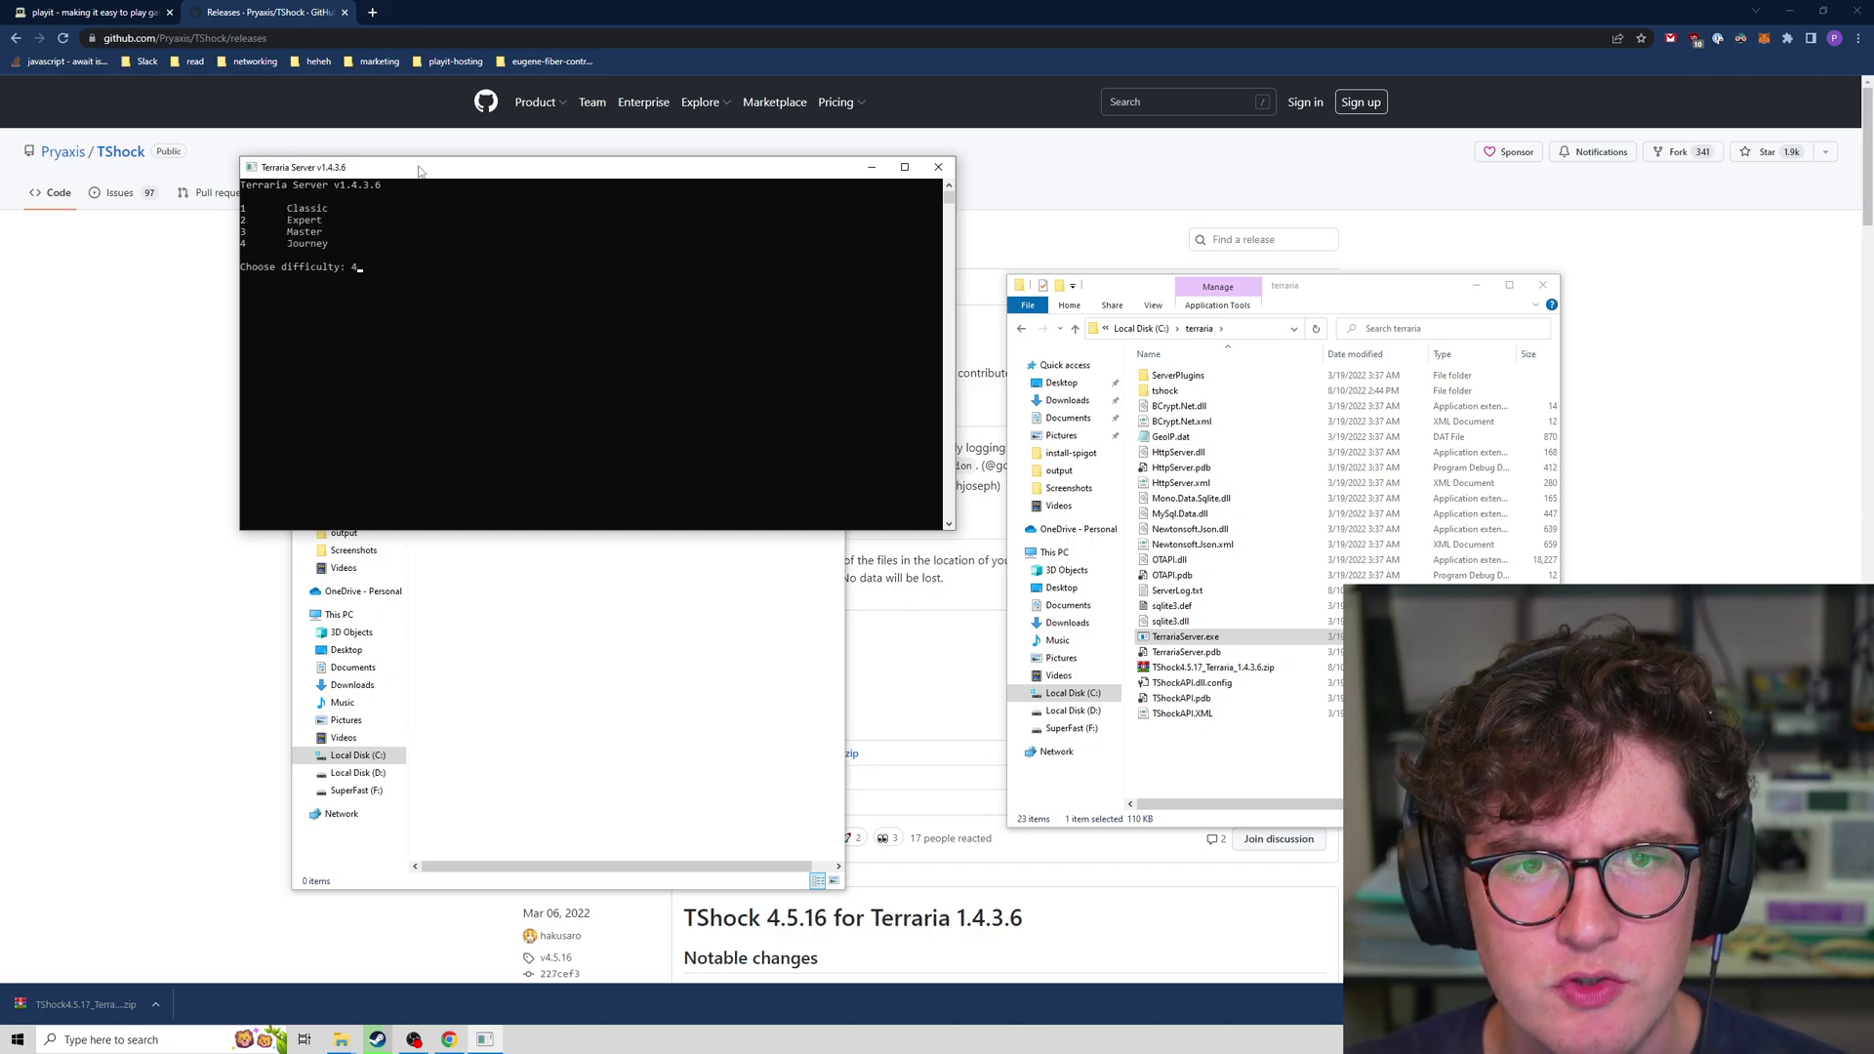
type("1")
key("Return")
key("Return")
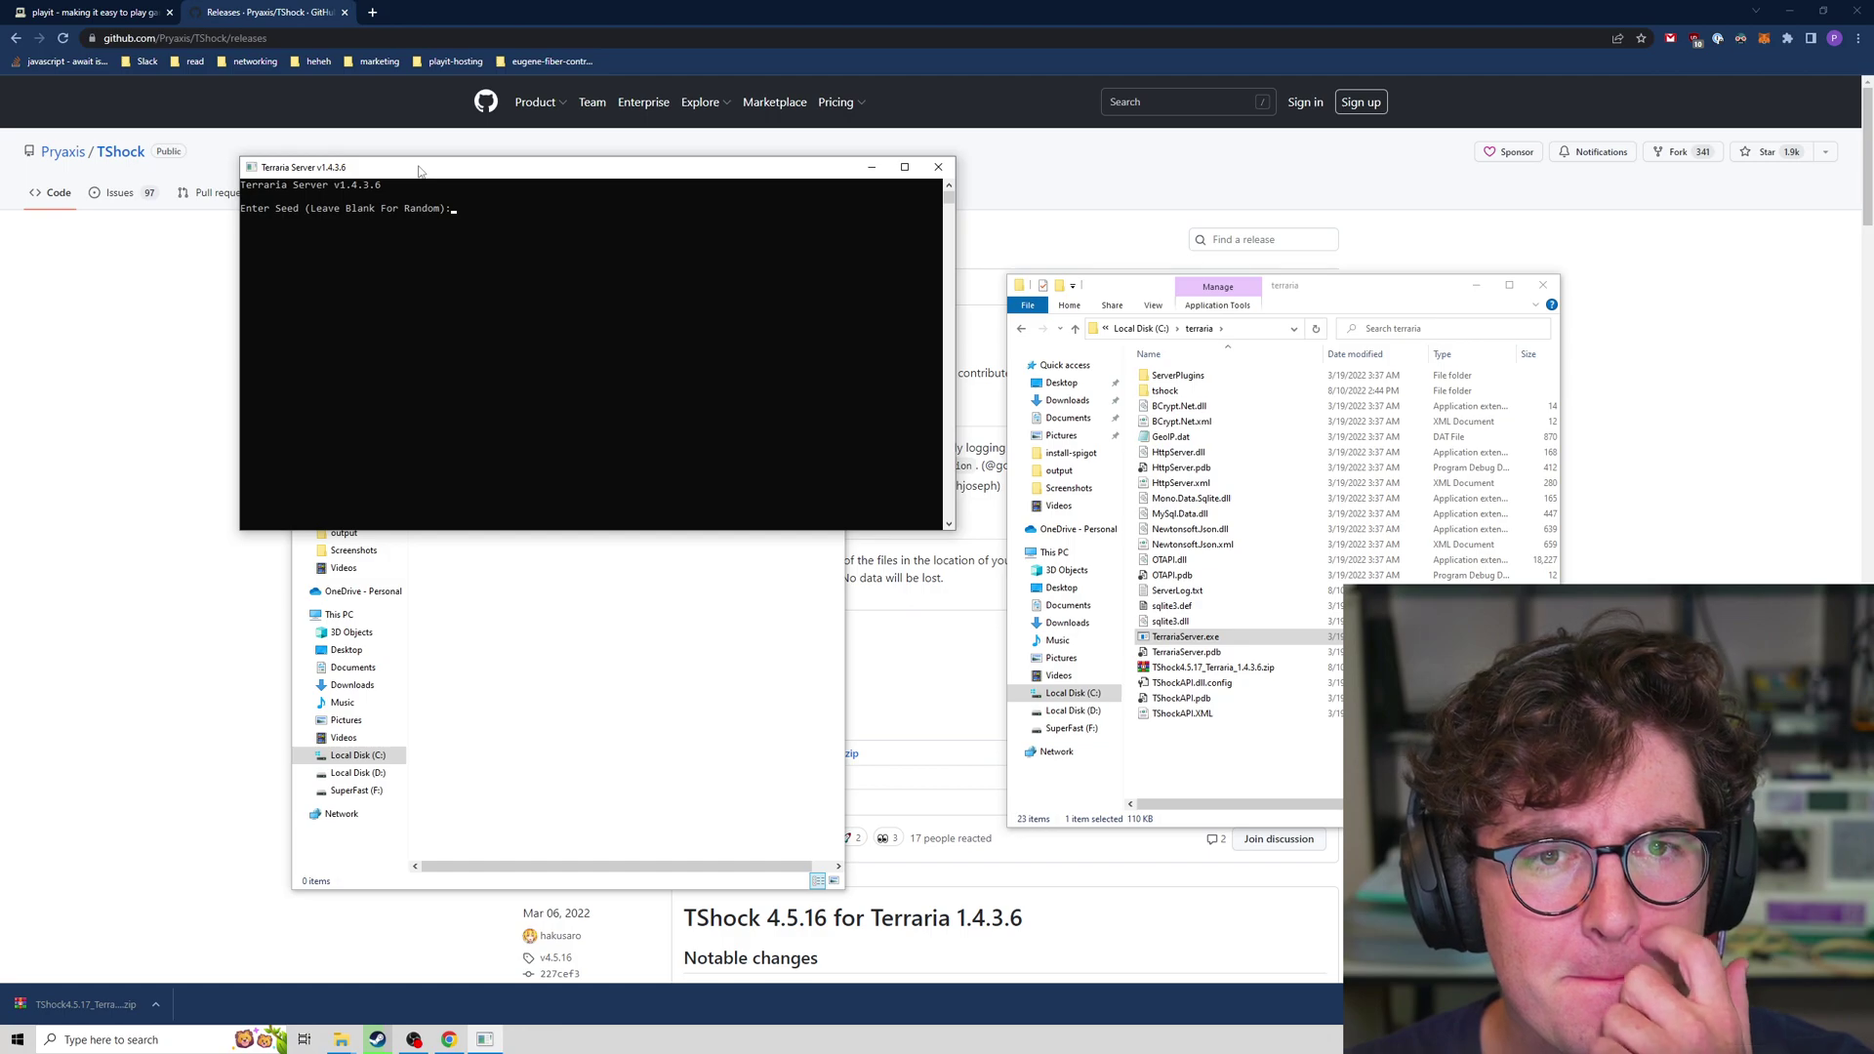
key("Return")
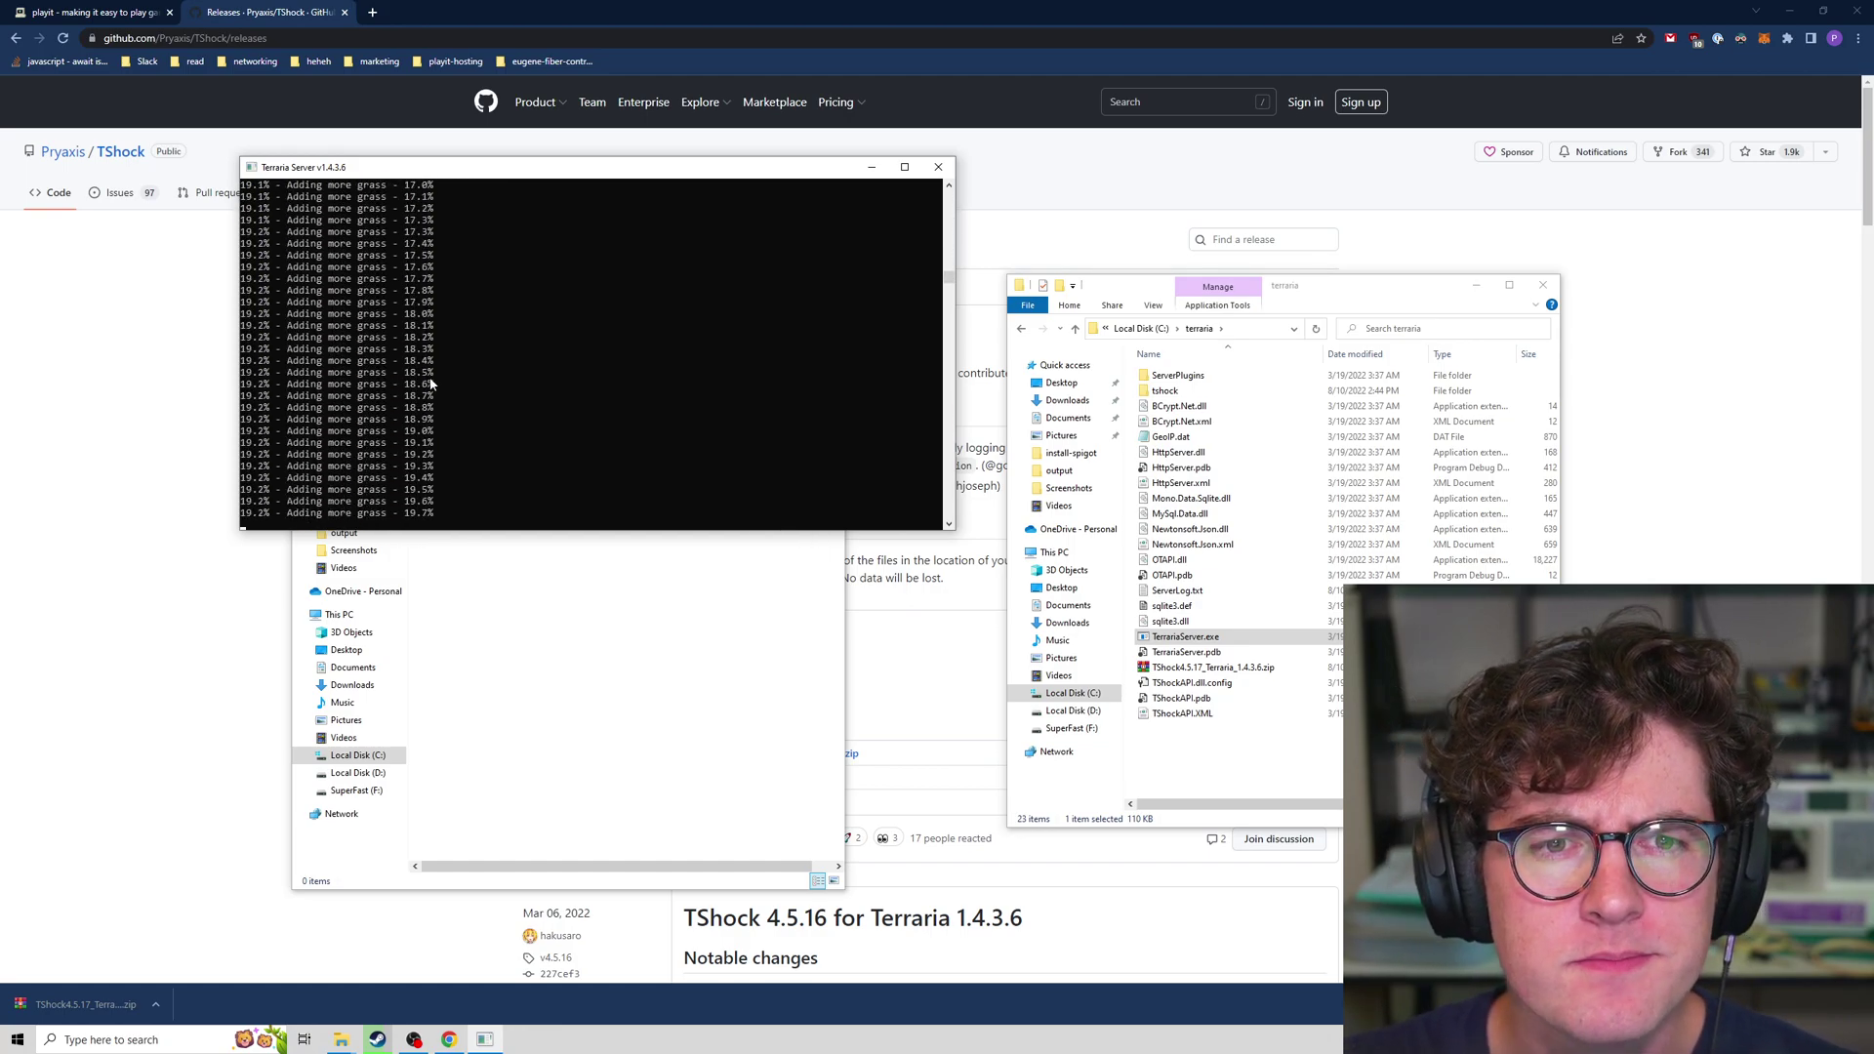
left_click(95, 13)
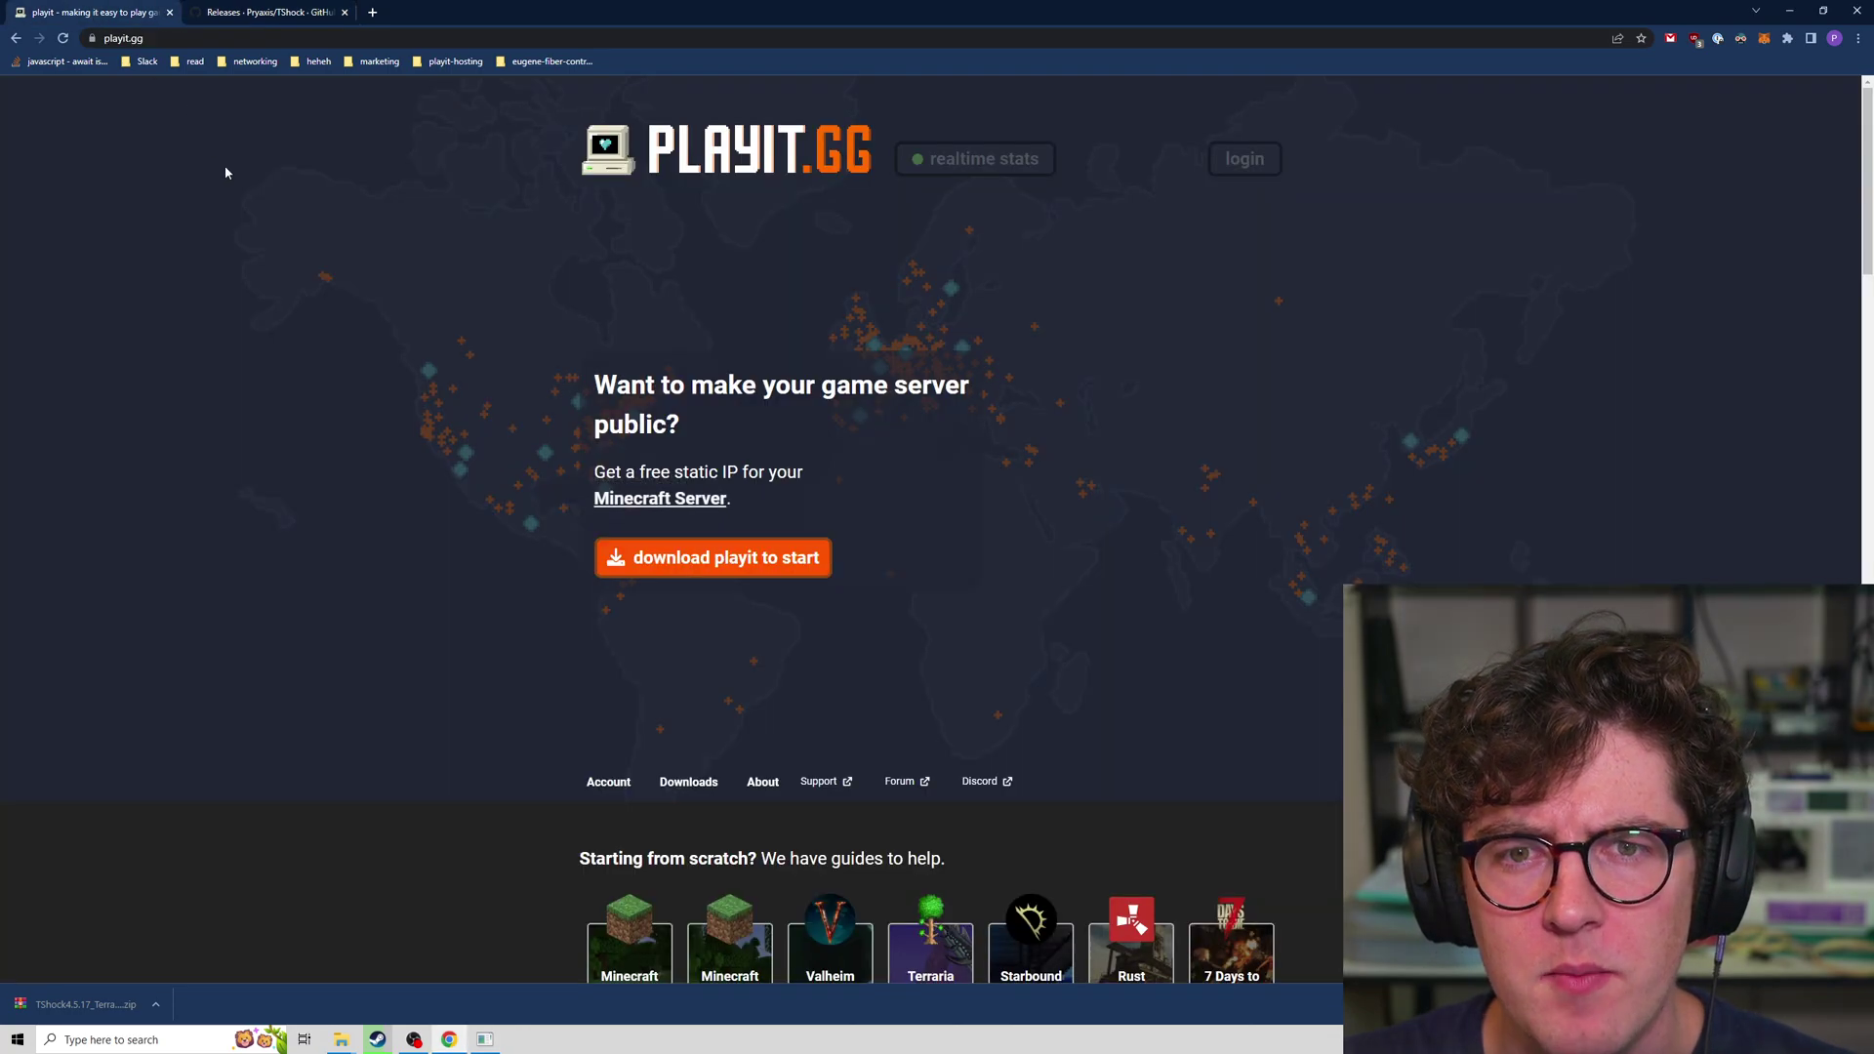
Download playit.exe (64bit) from the playit.gg Downloads page and run it
left_click(689, 783)
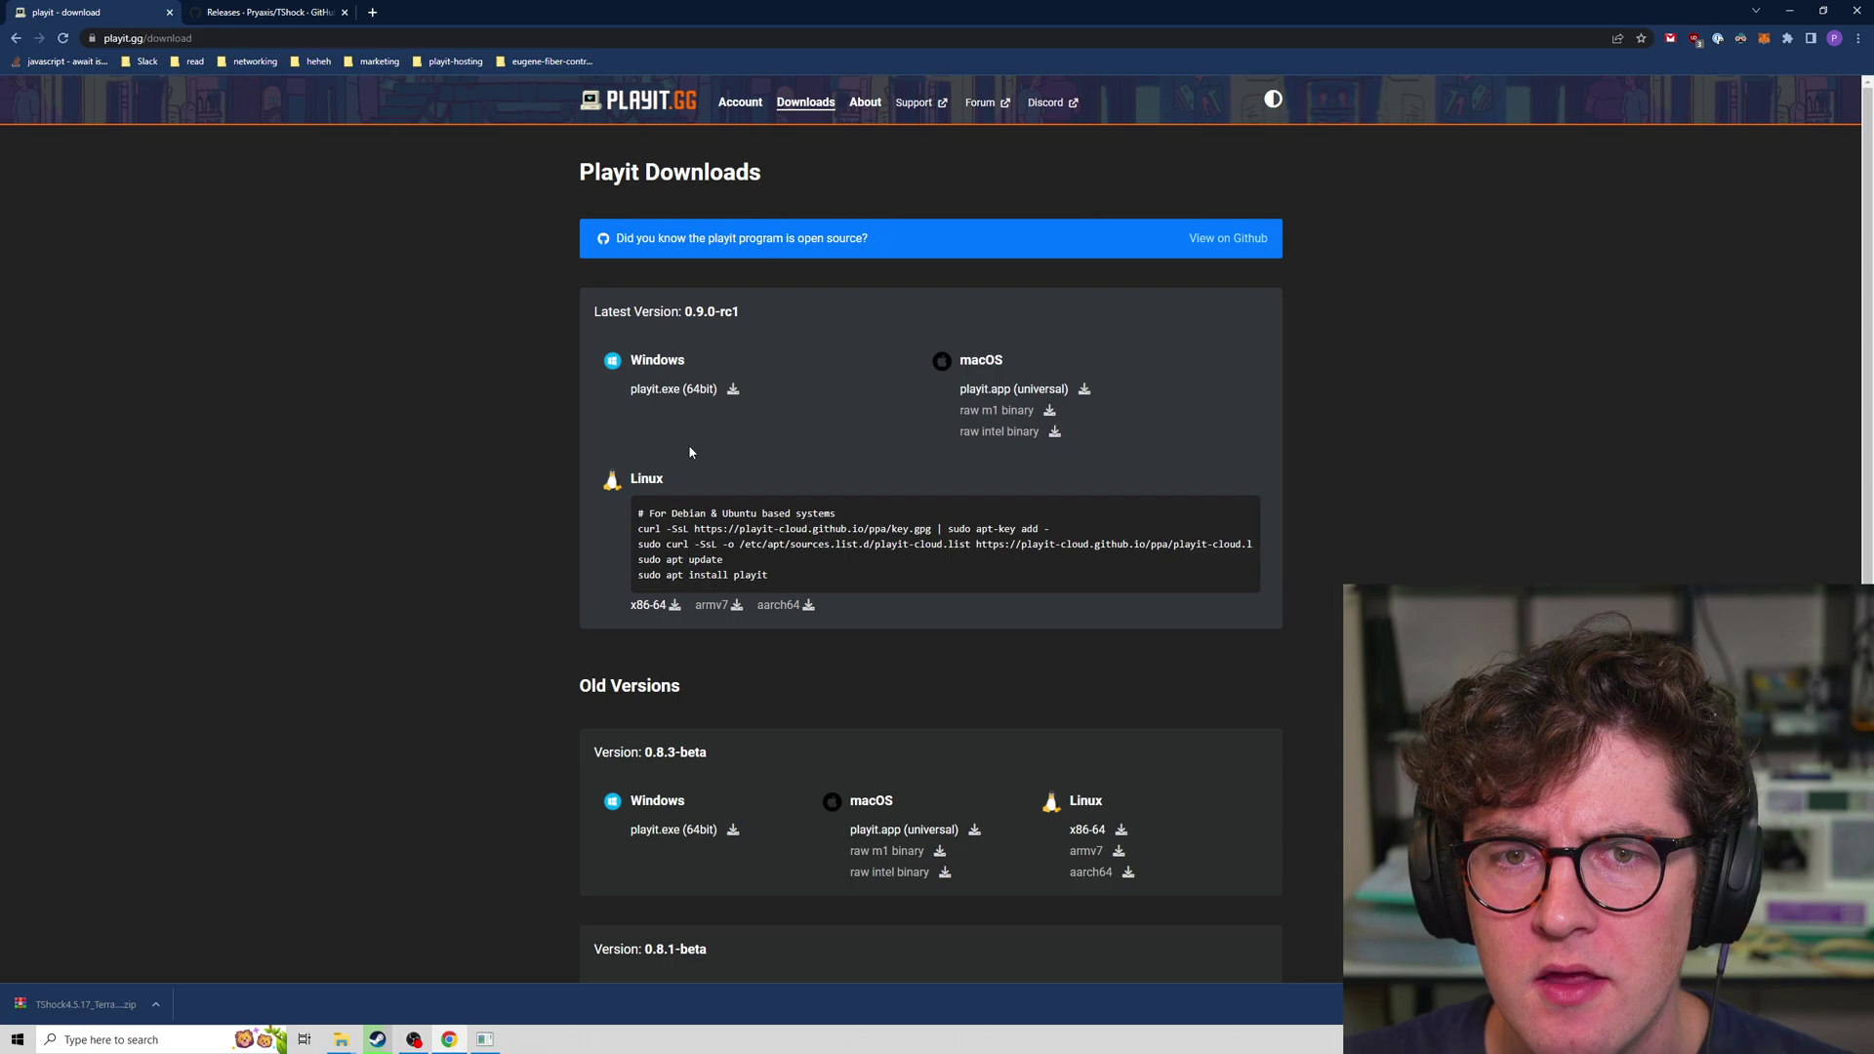
left_click(686, 389)
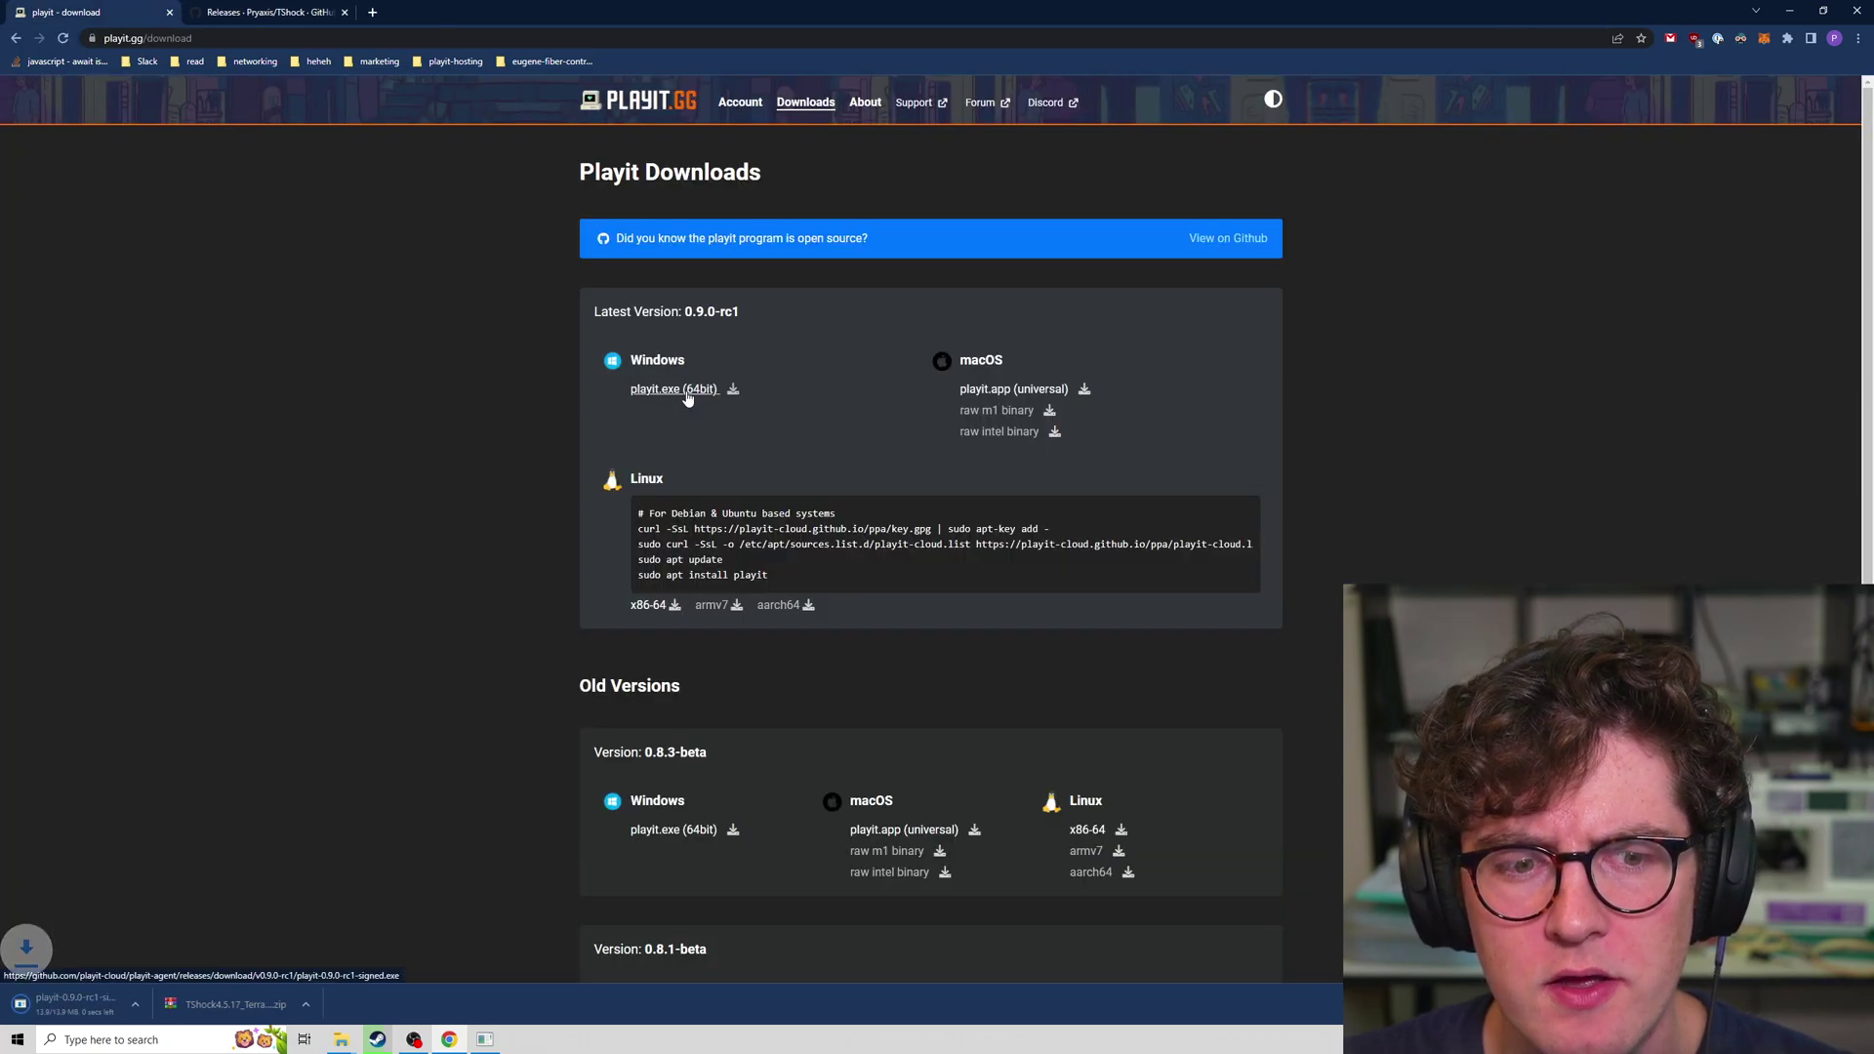
left_click(85, 1007)
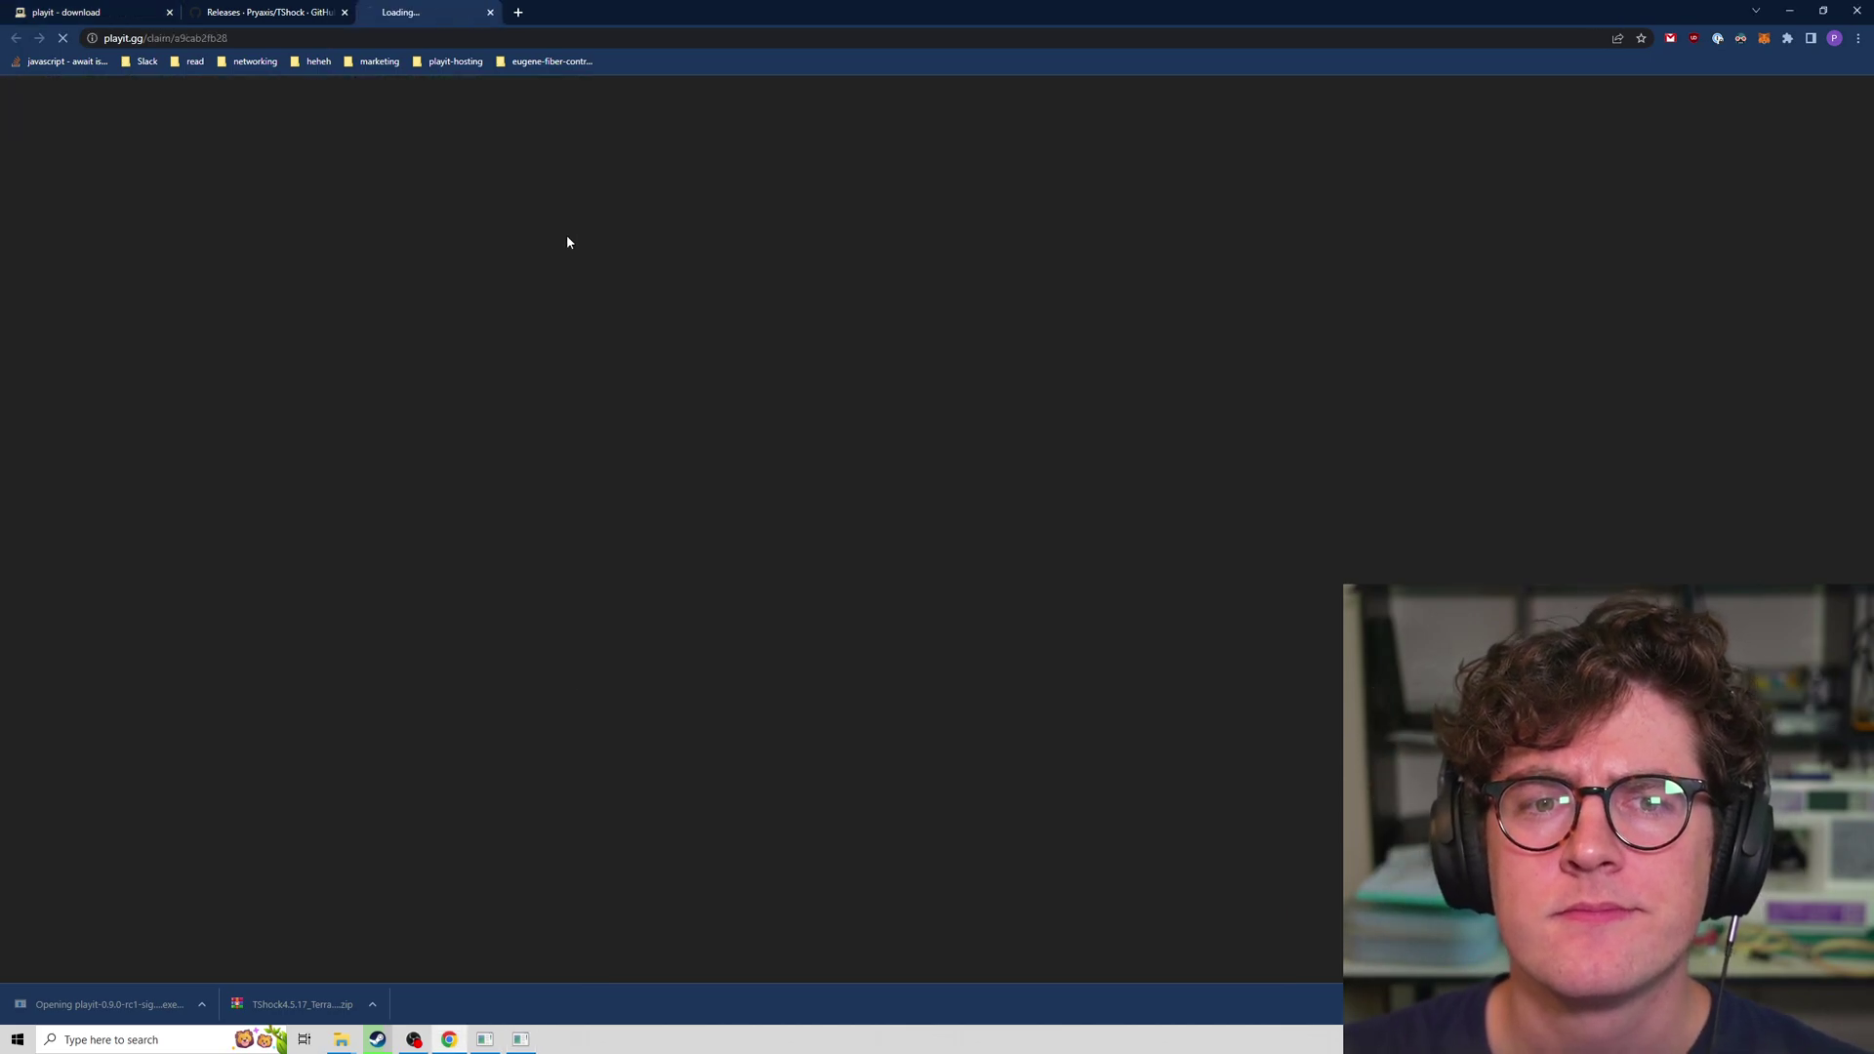
Sign in to playit.gg as a guest account and move the browser beside the terminal
double_click(673, 15)
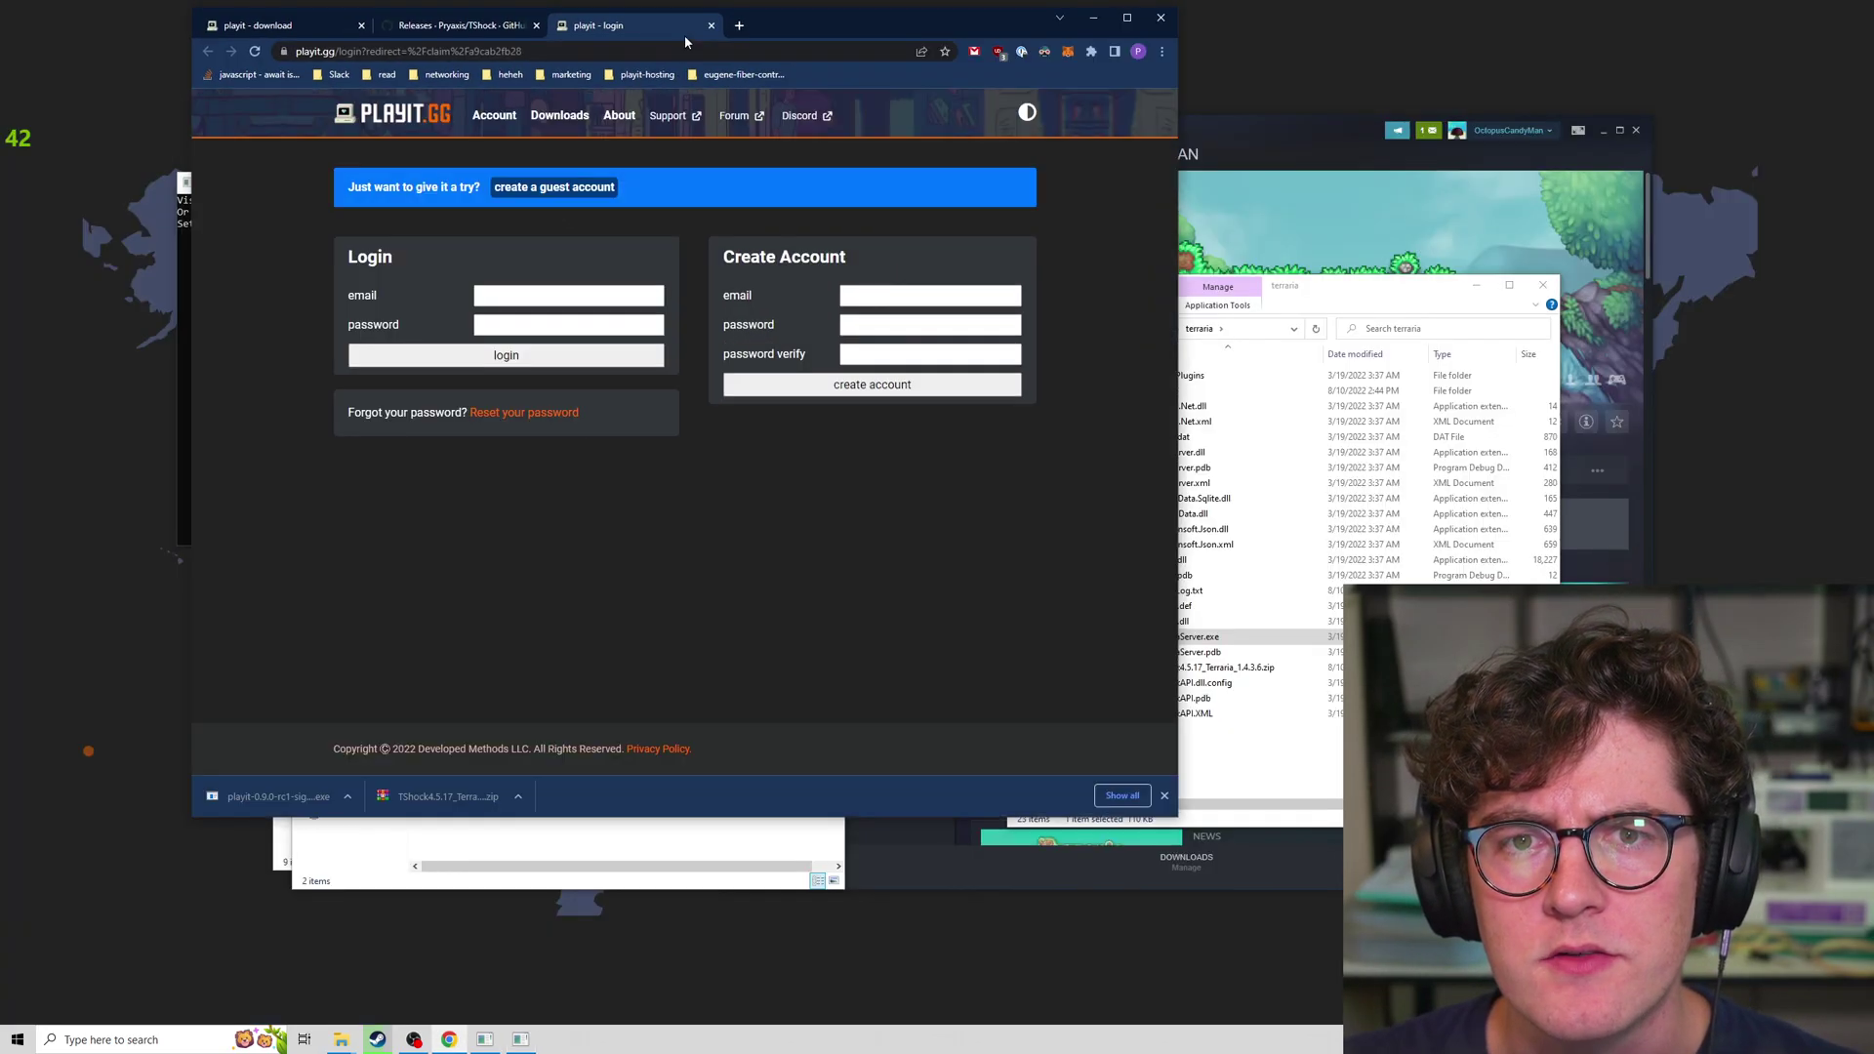
left_click(595, 188)
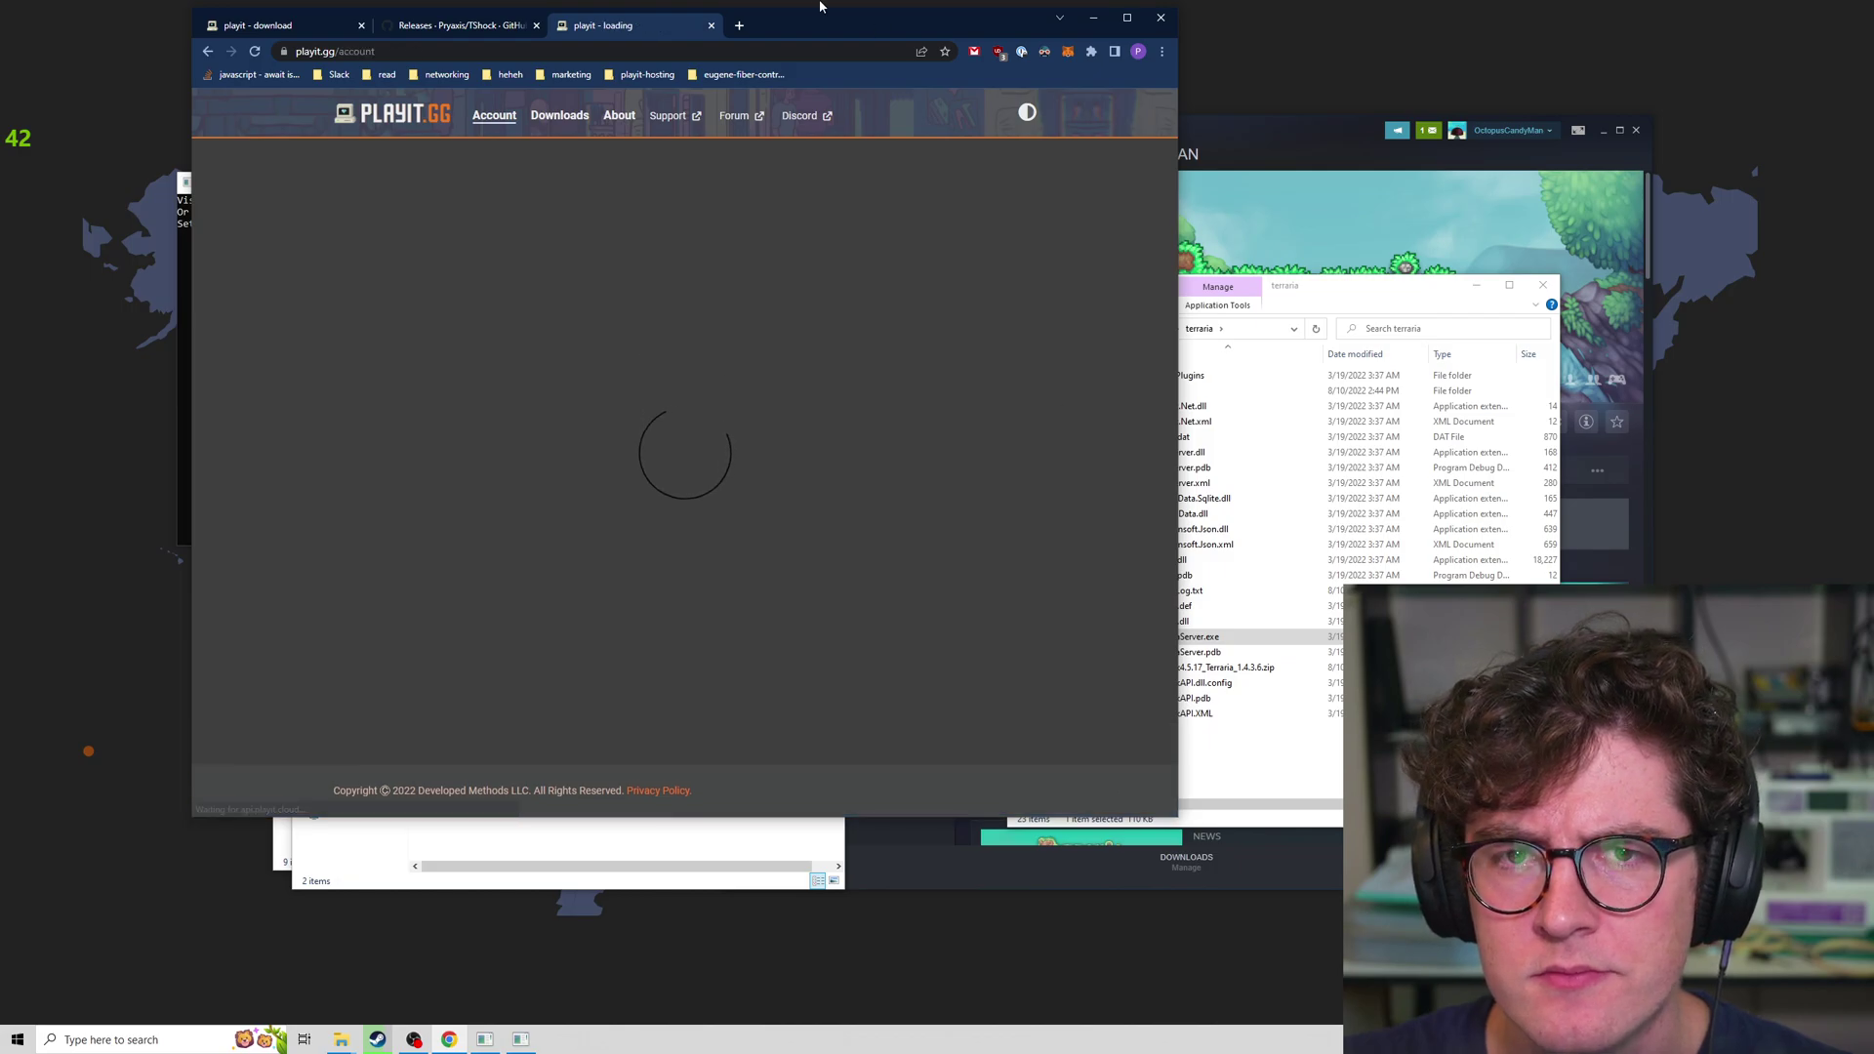
left_click_drag(804, 36, 1333, 57)
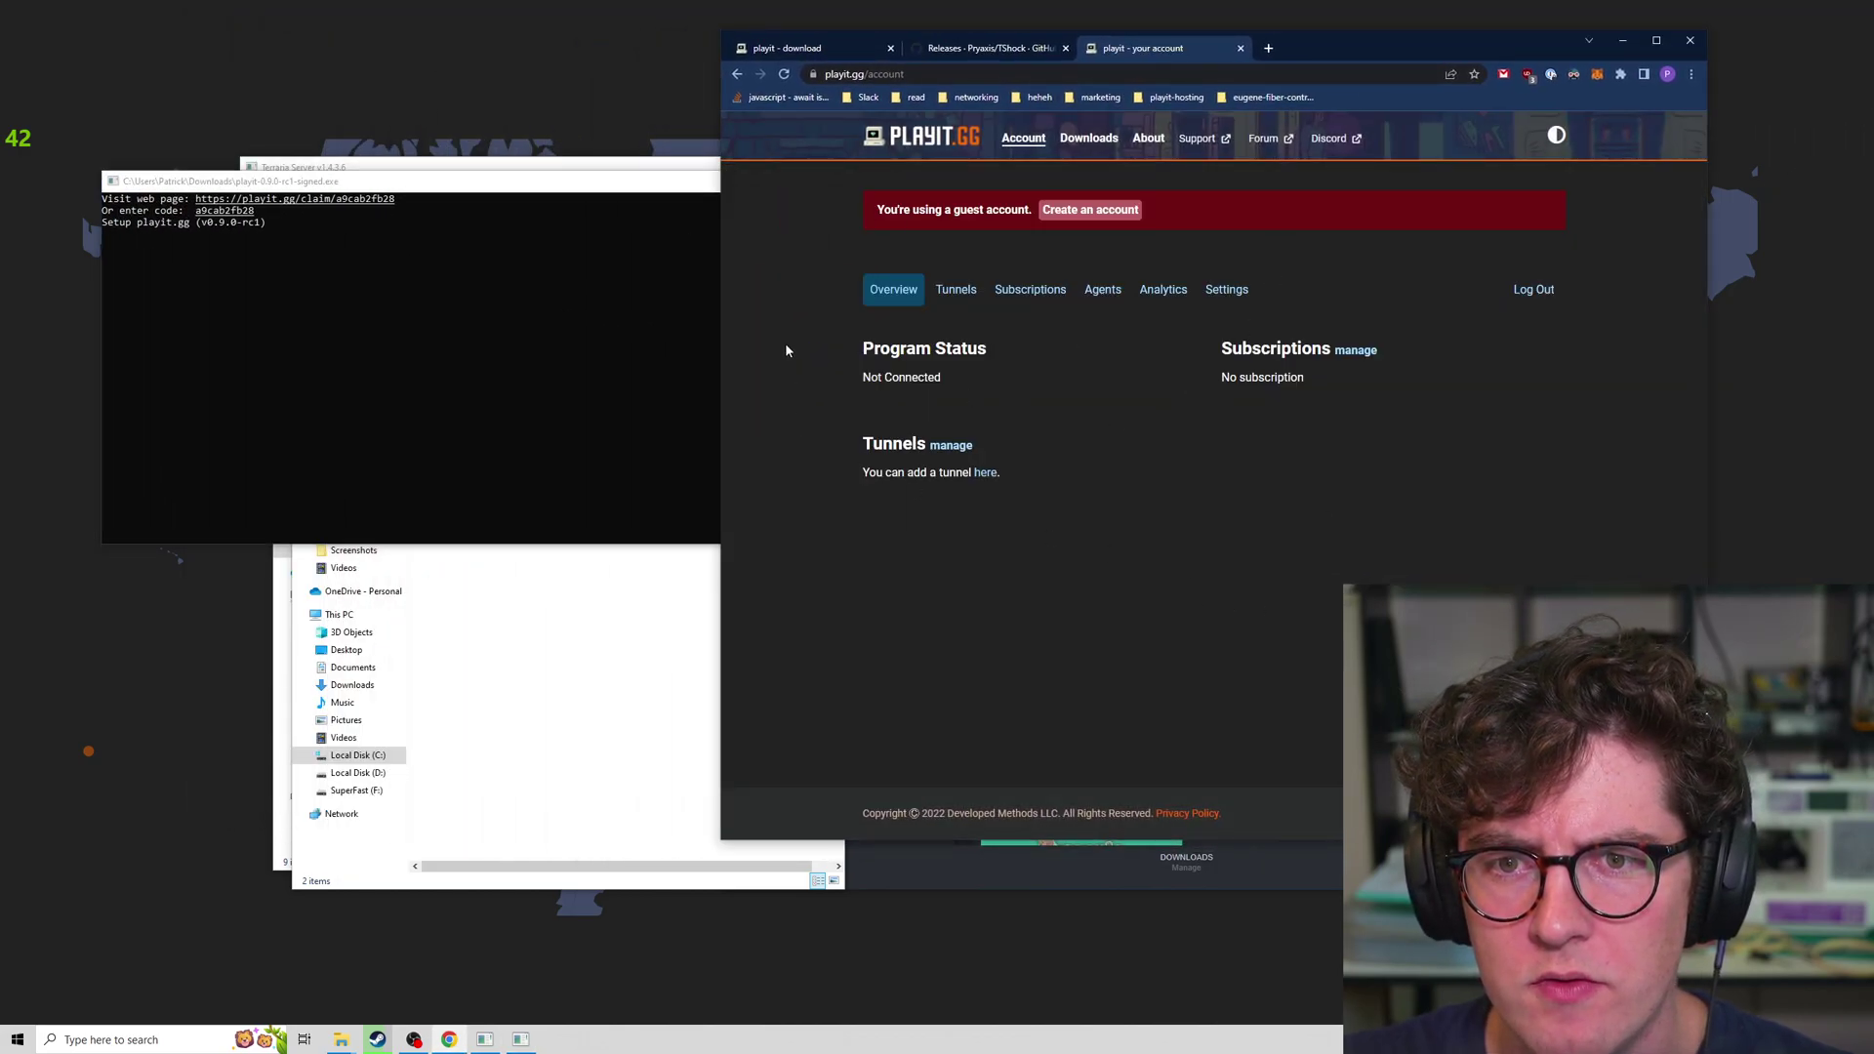
Add a Terraria tunnel mapping people-conversion.at.playit.gg:30000 to local port 7777
left_click(984, 300)
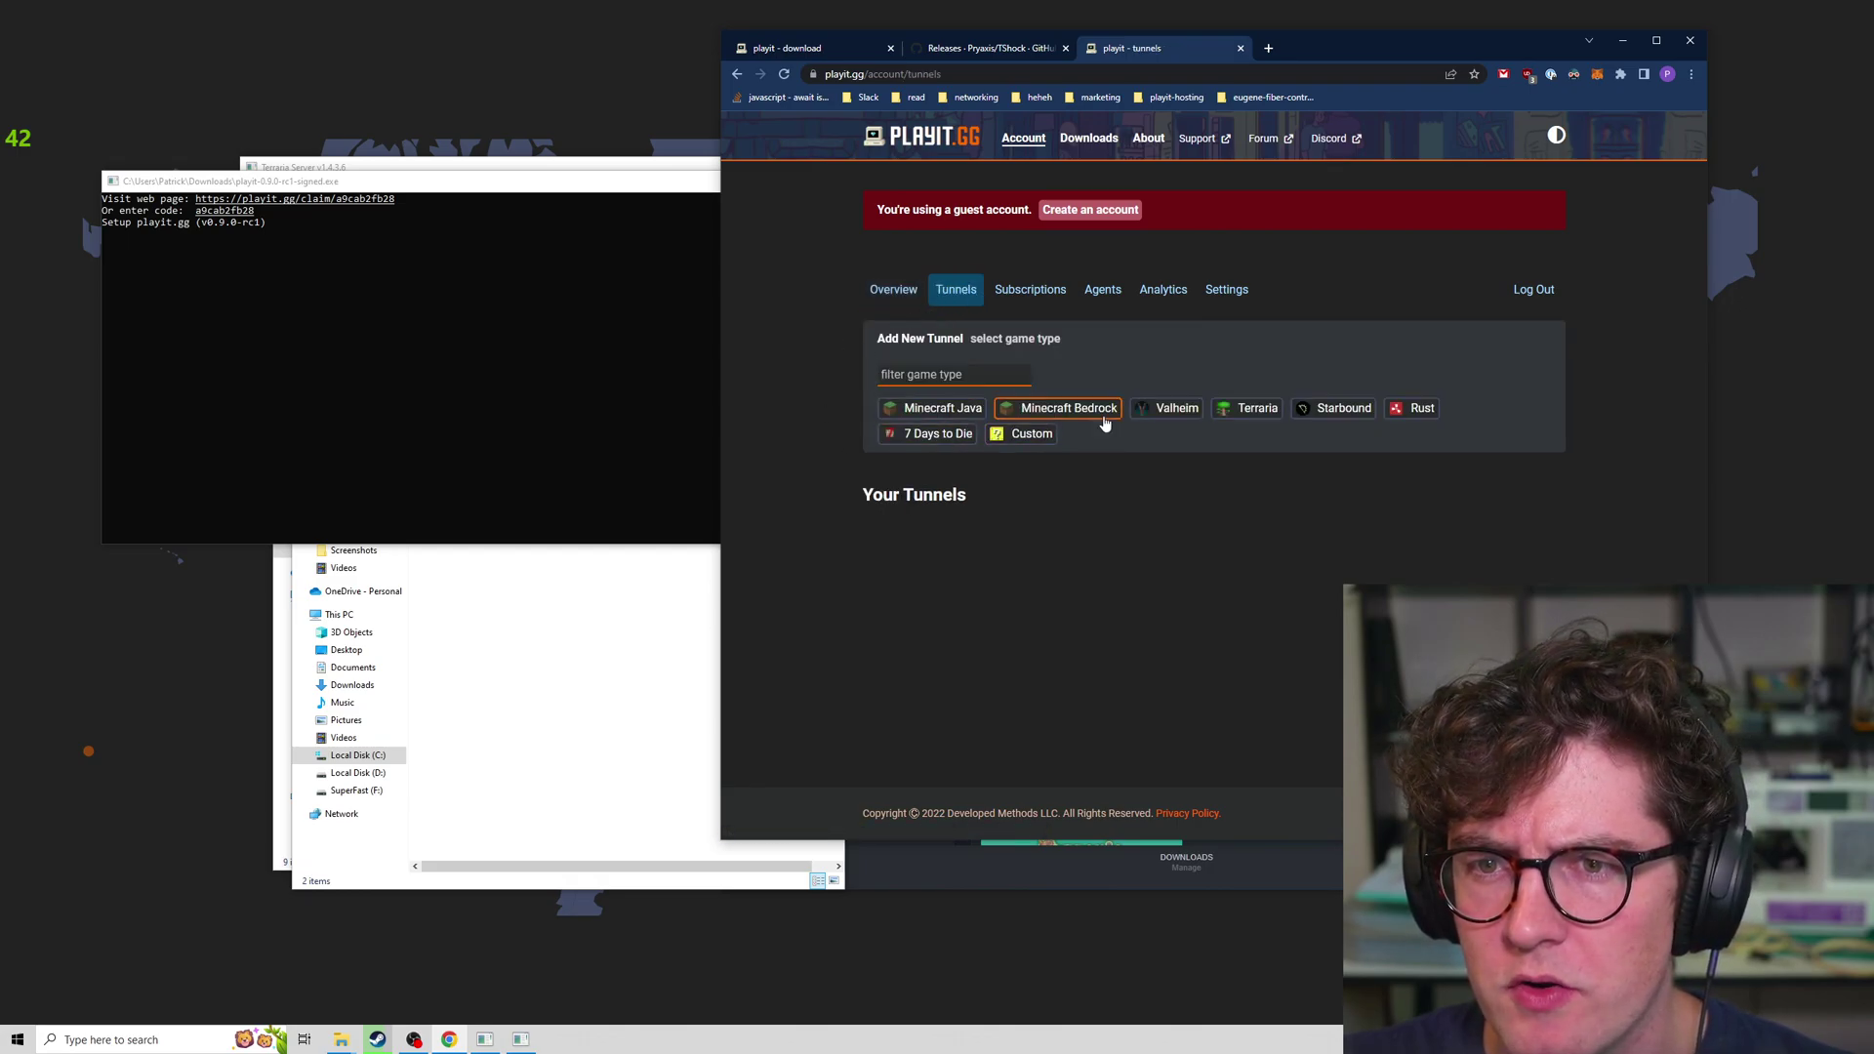
left_click(1249, 412)
left_click(1153, 431)
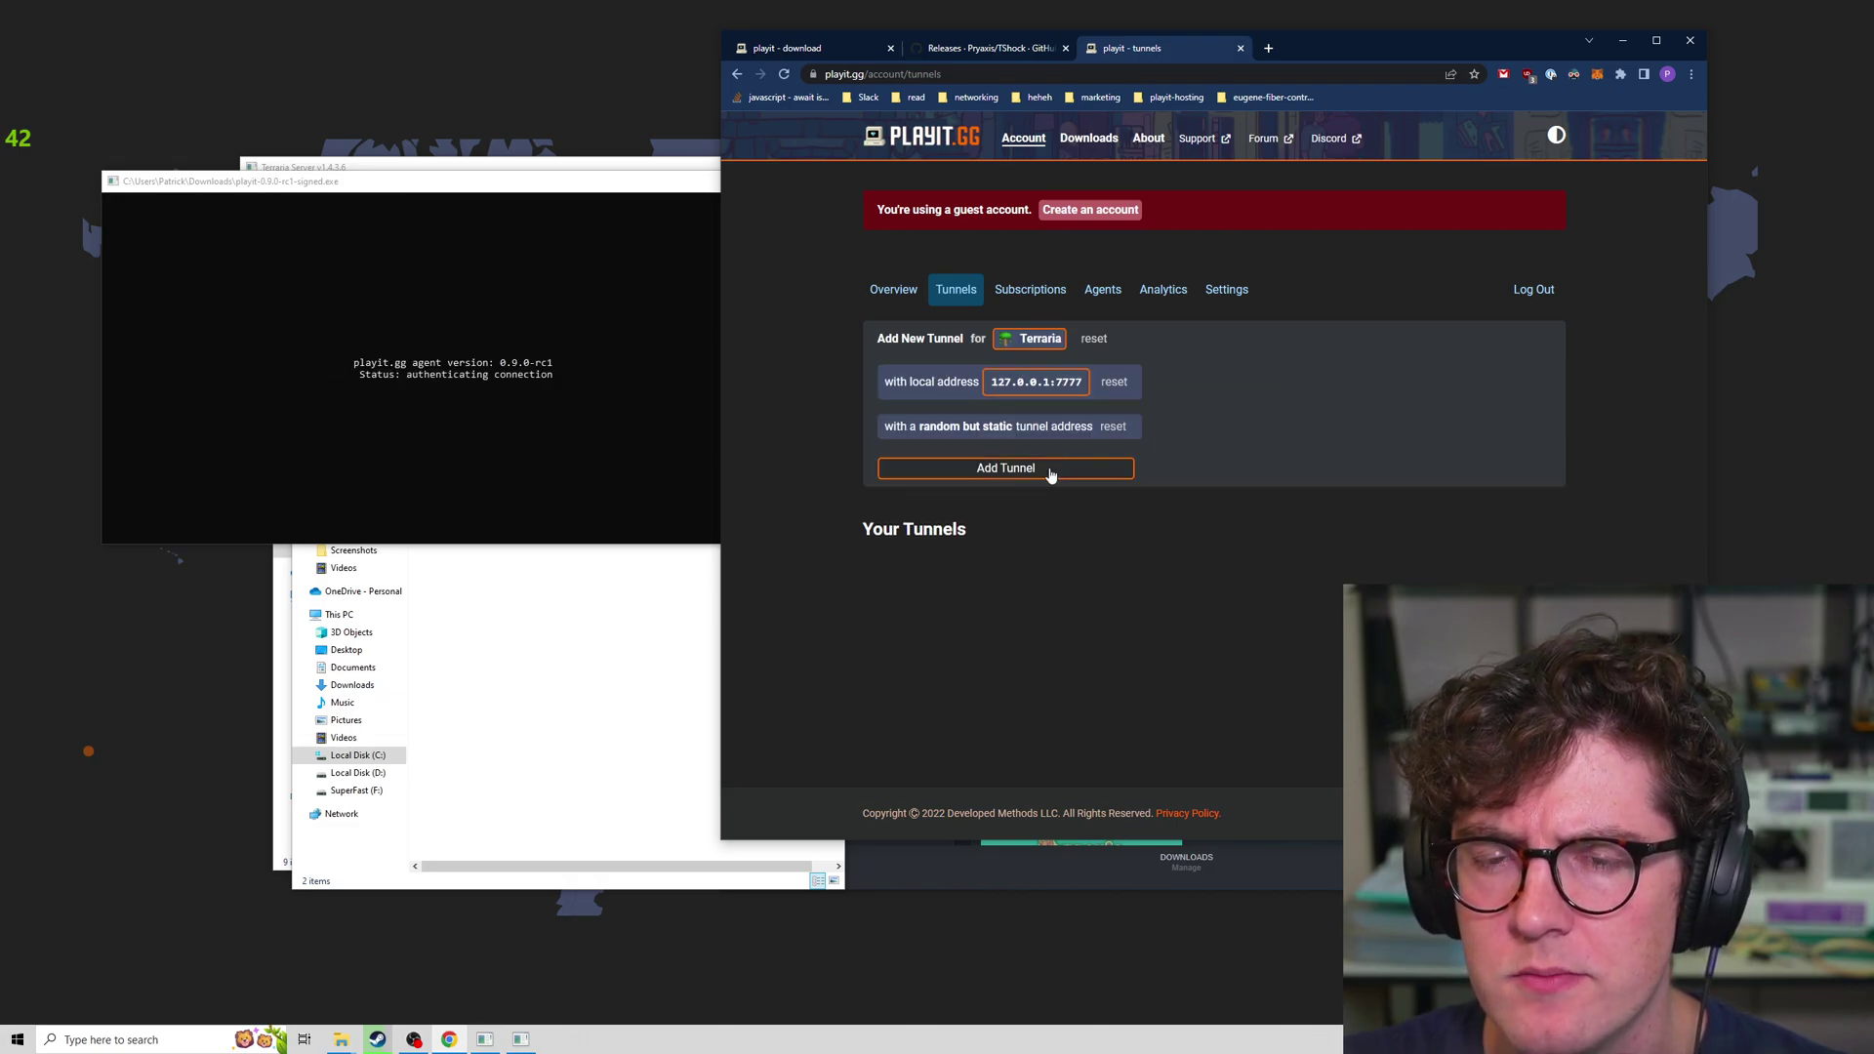
left_click(1049, 471)
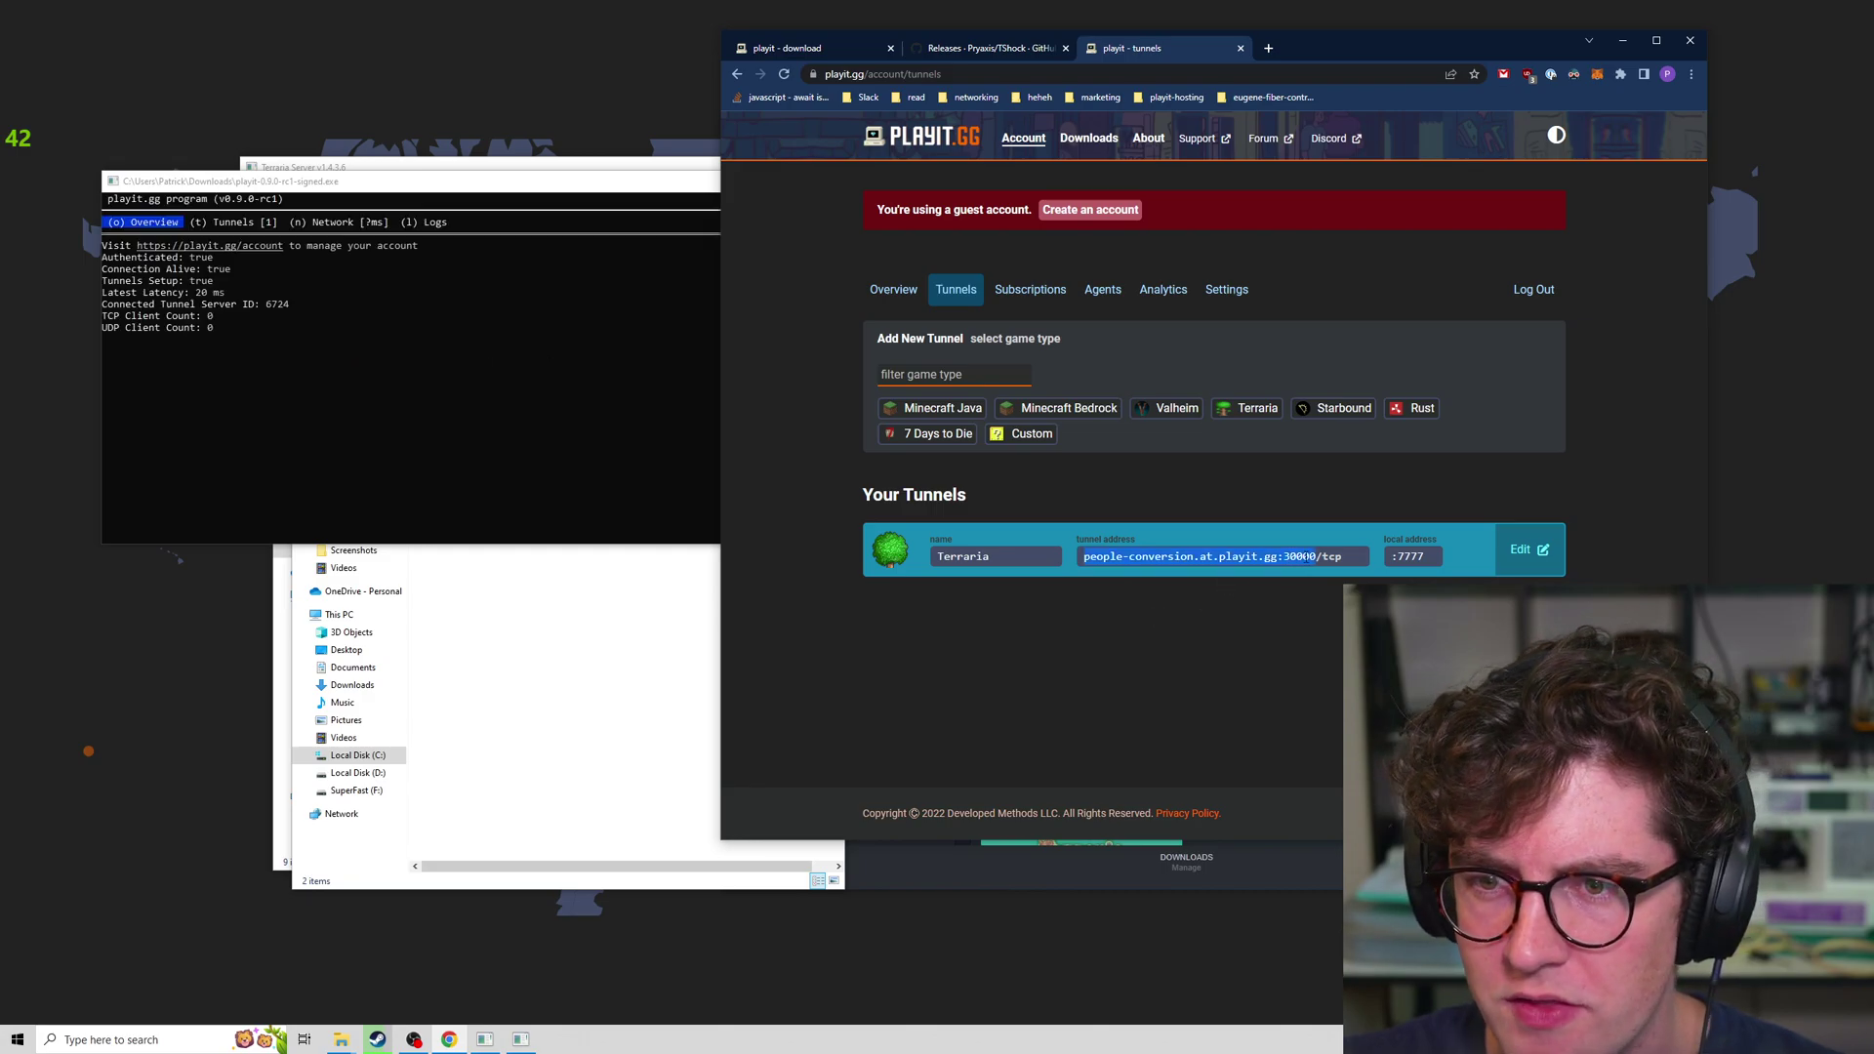
left_click_drag(1315, 557, 1084, 557)
Bring the server console forward and load world 1, playit-demo
left_click(1274, 609)
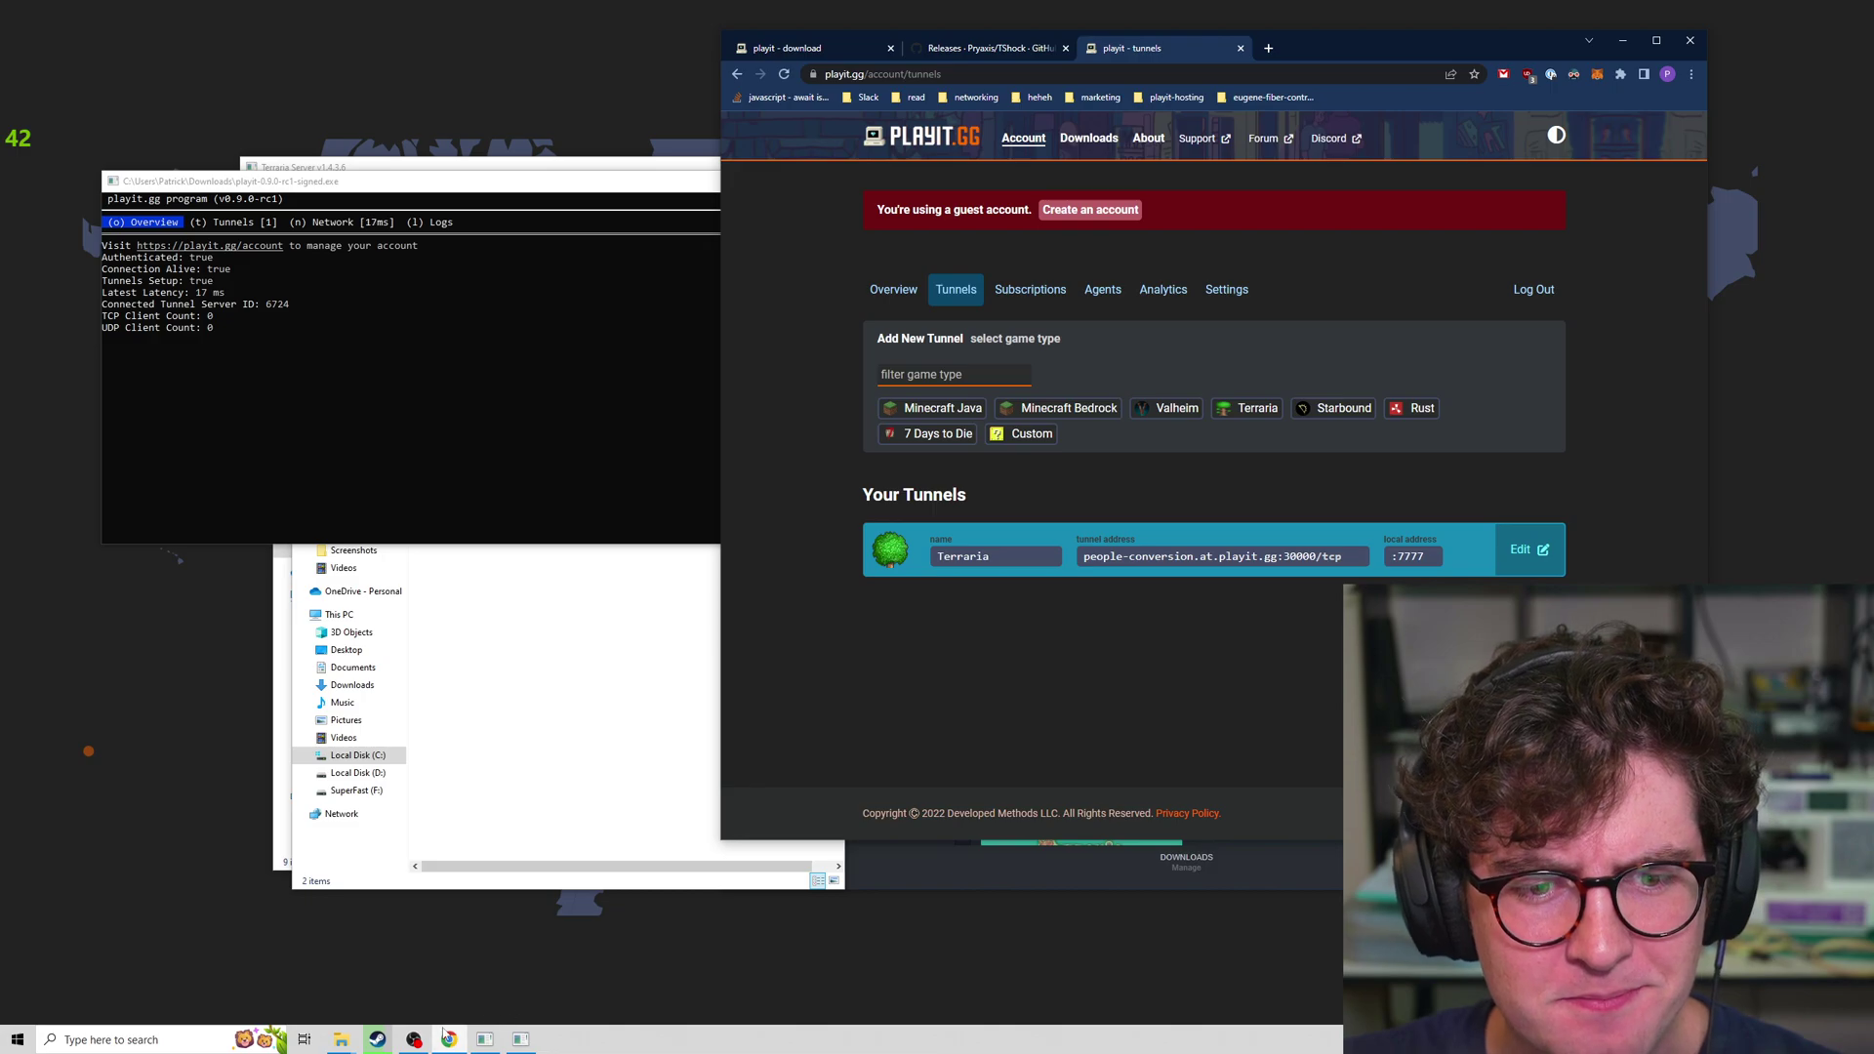
left_click_drag(402, 178, 392, 274)
left_click_drag(425, 169, 435, 205)
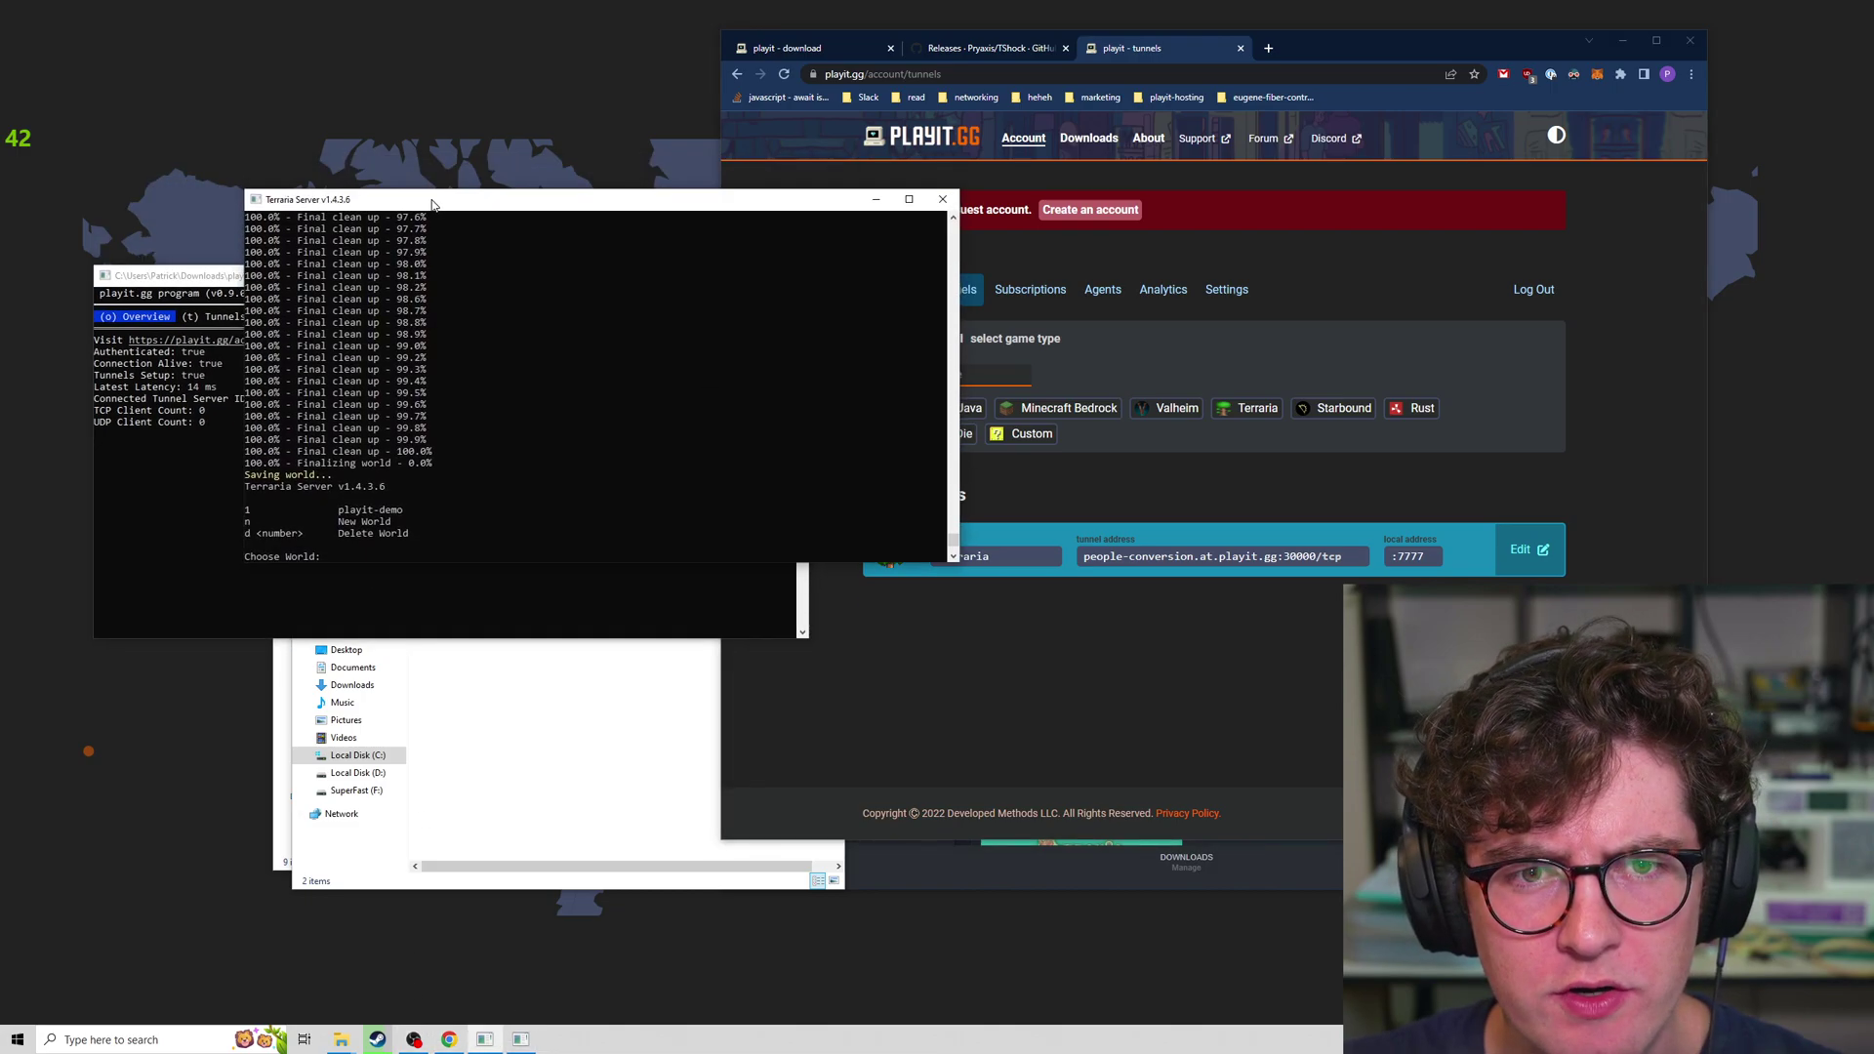
left_click(475, 348)
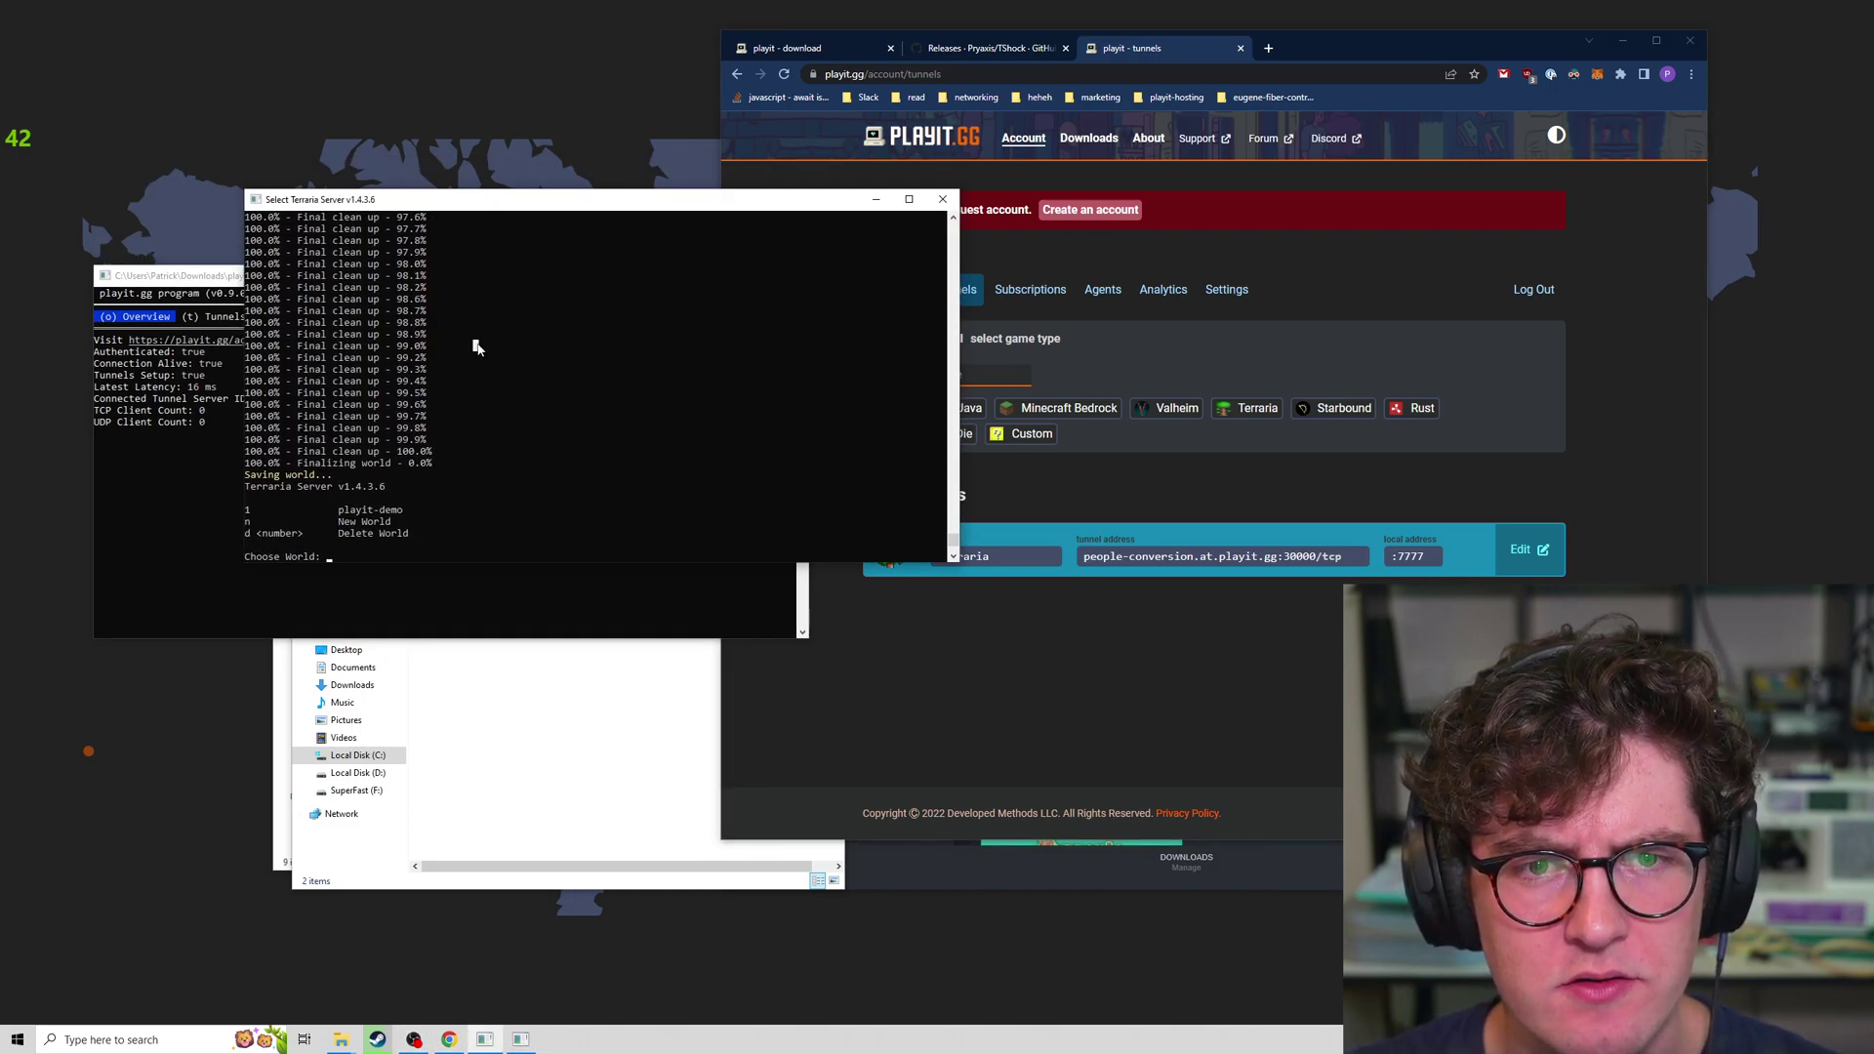
type("1")
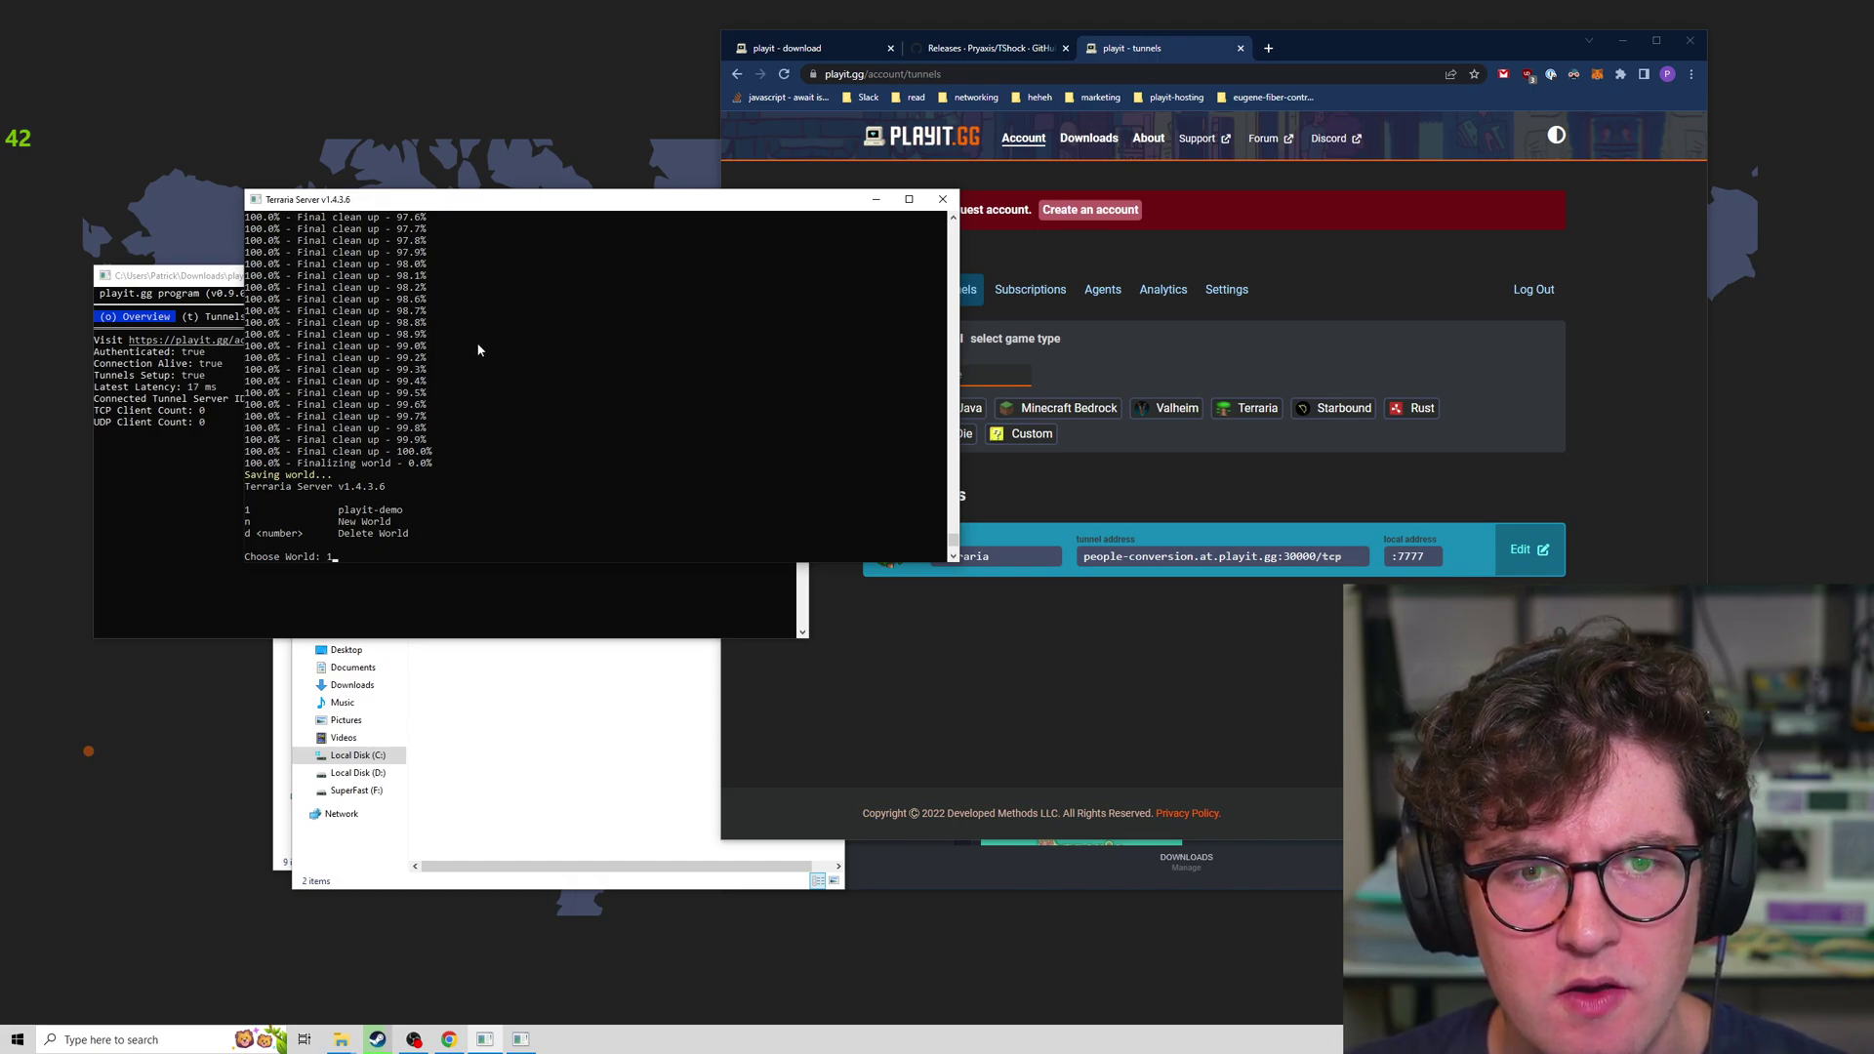
key("Return")
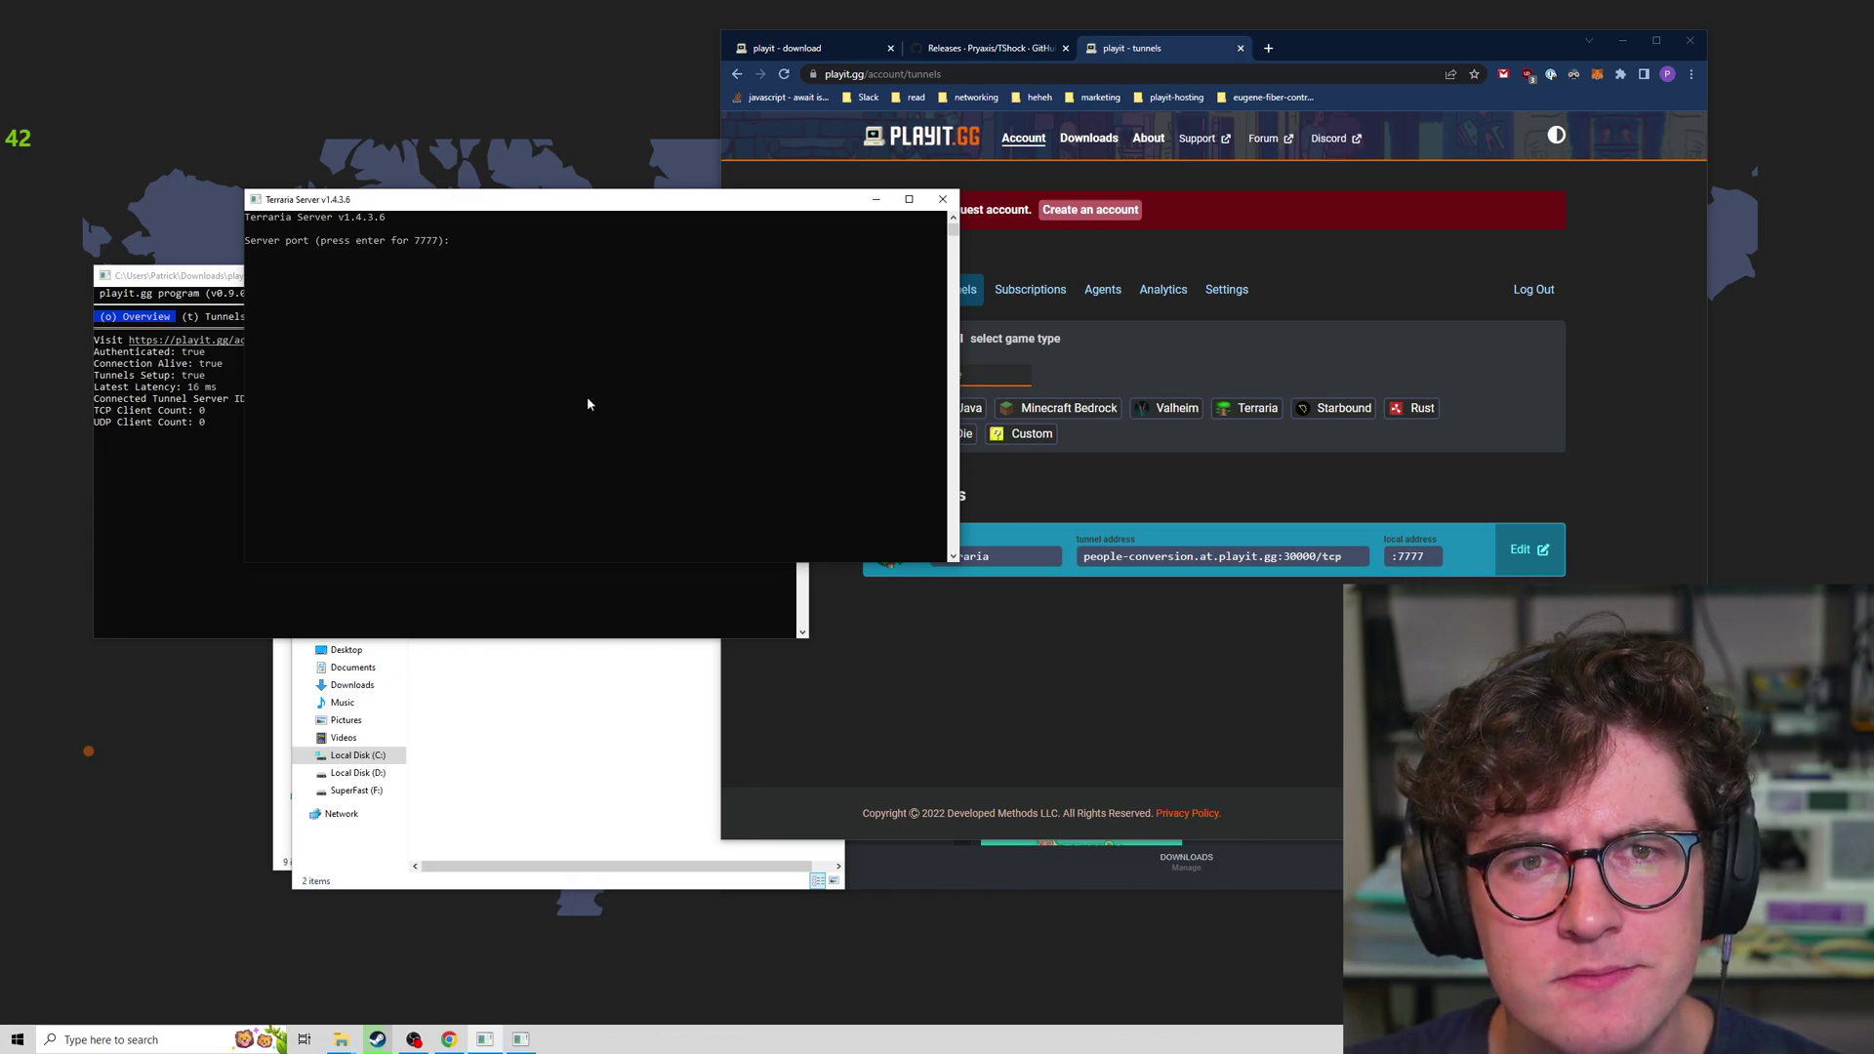
Start the server on default port 7777 with no port forwarding and no password
key("Return")
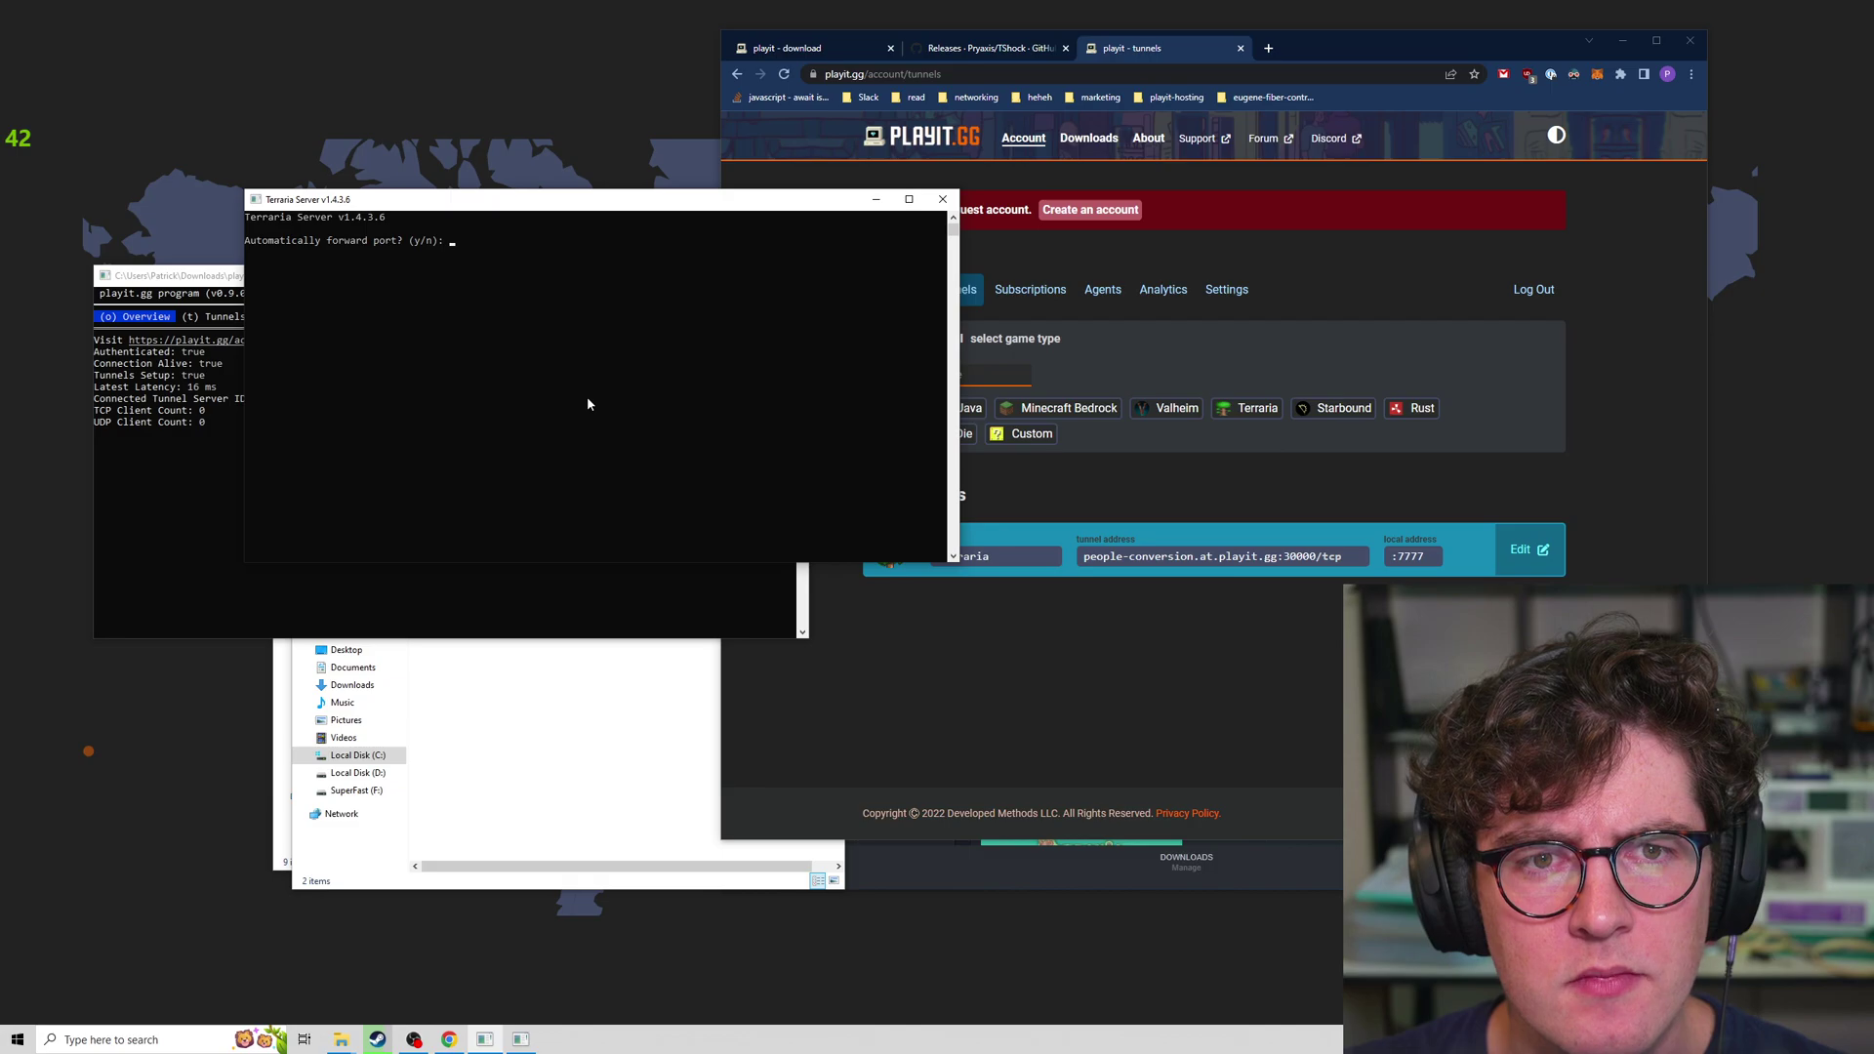
type("n")
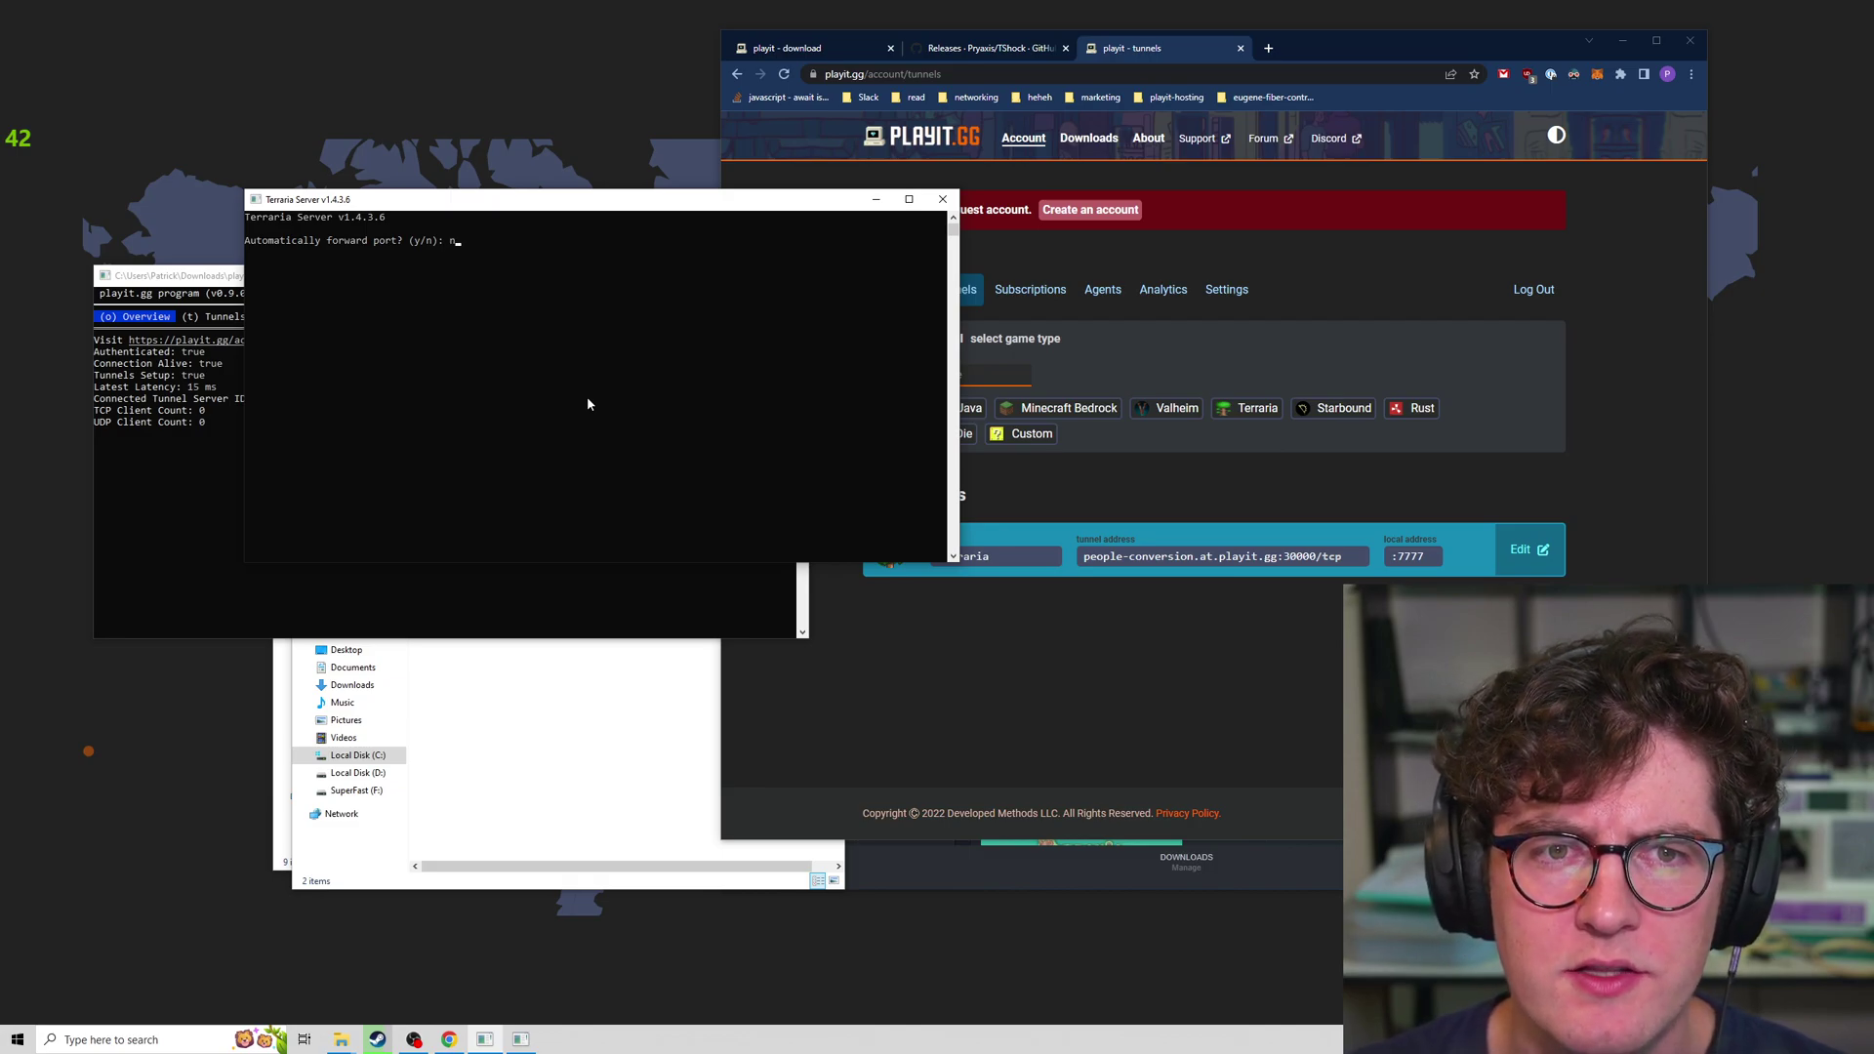
key("Return")
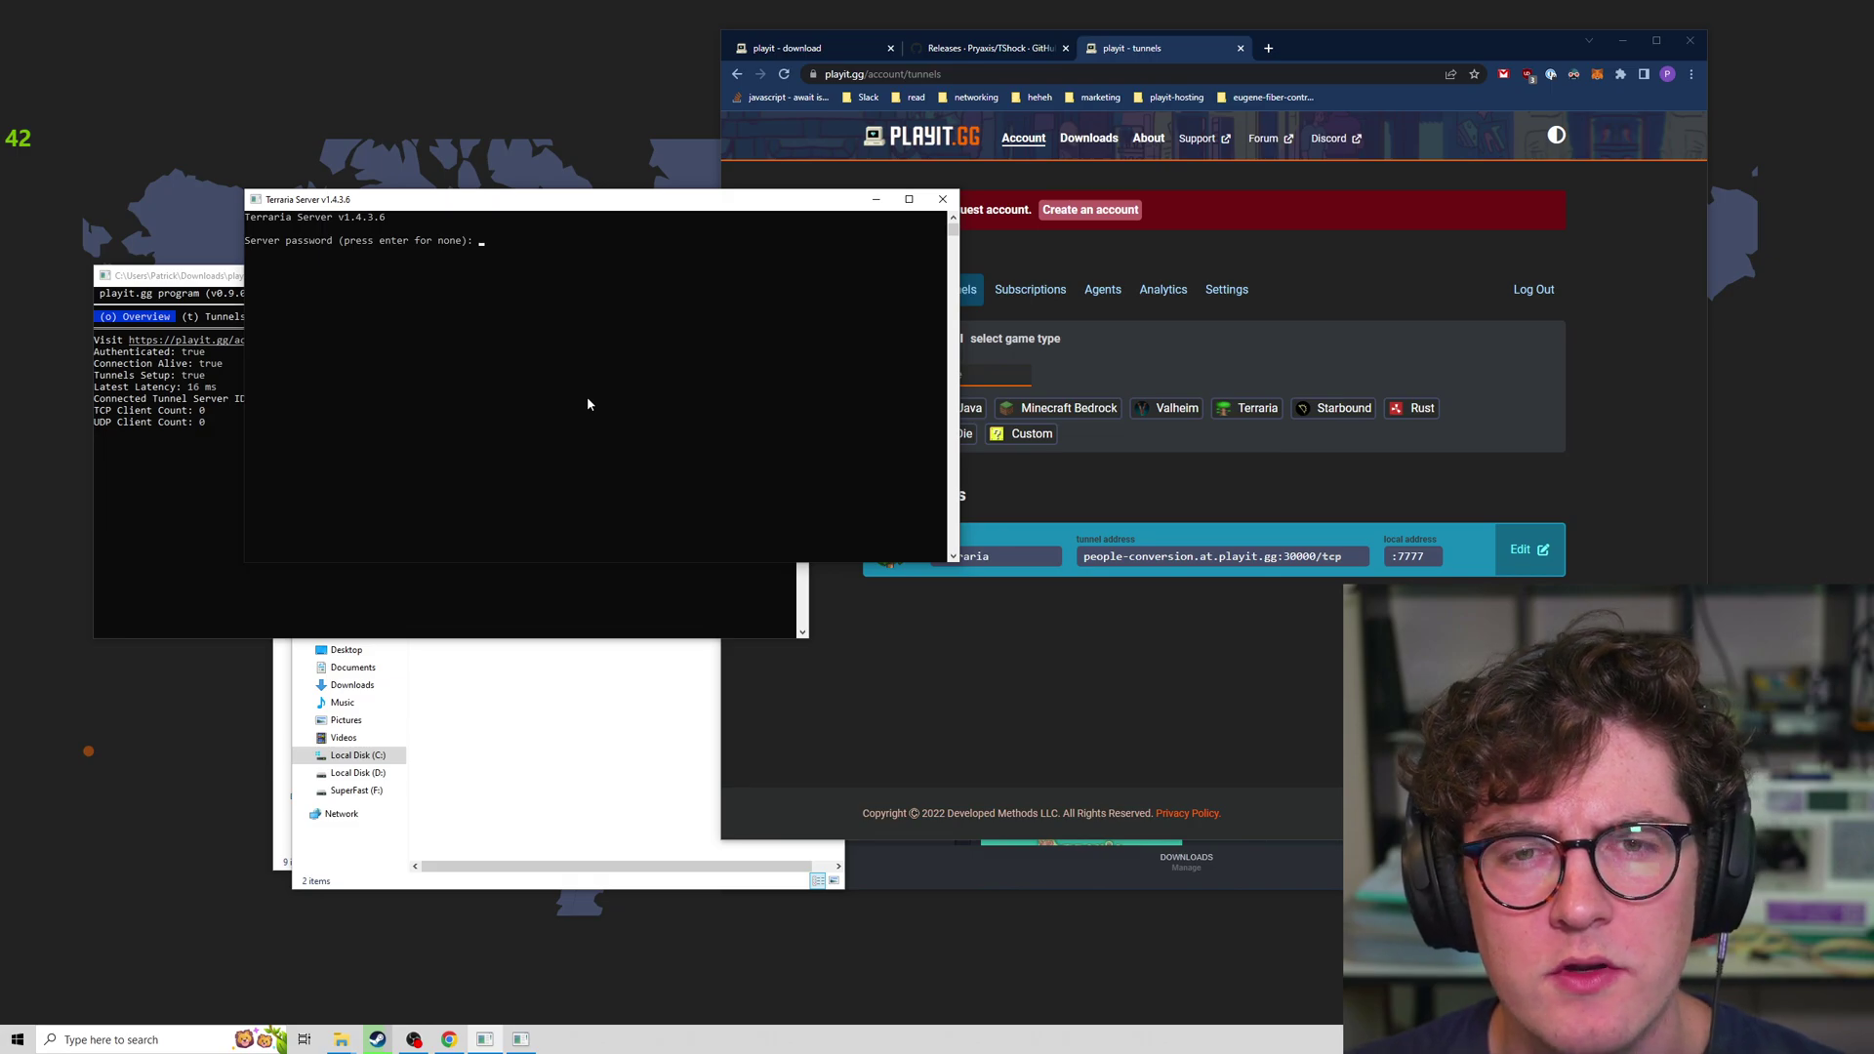
key("Return")
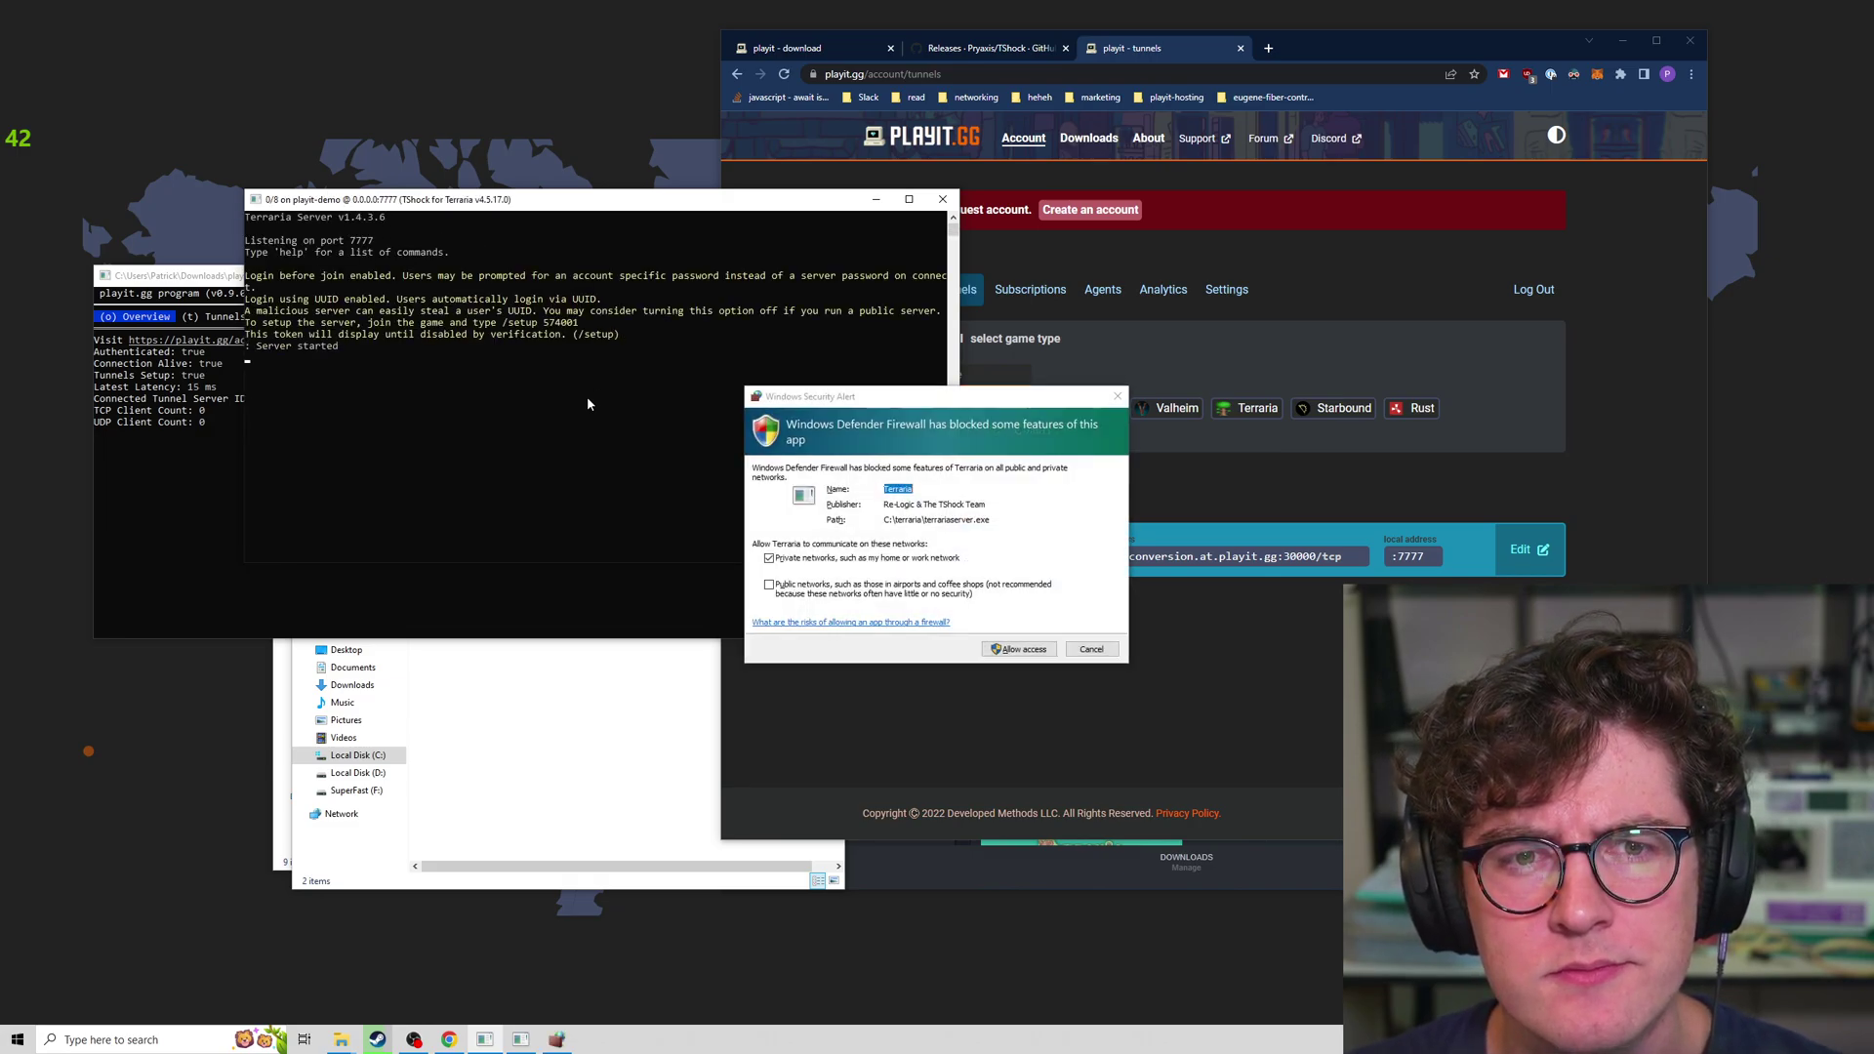
Allow the server through the firewall and check the playit agent's tunnel and overview status
left_click(1034, 654)
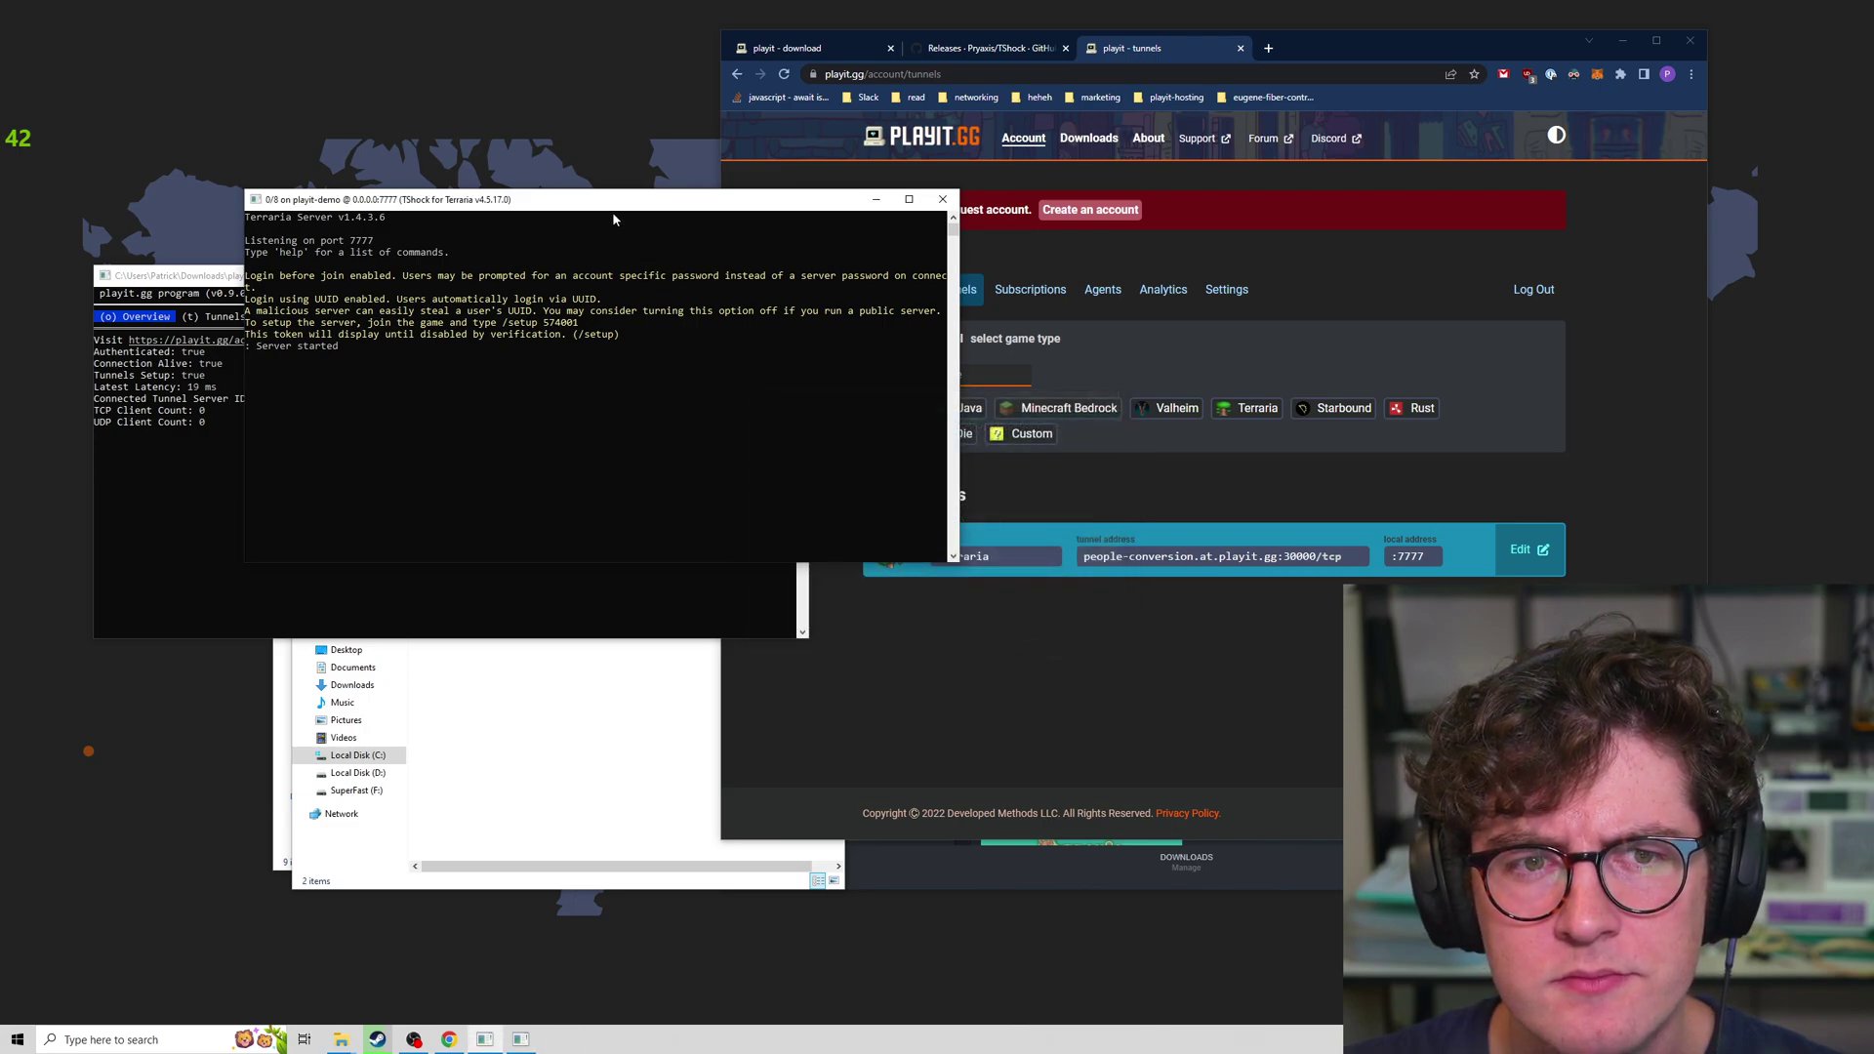
left_click_drag(513, 203, 1226, 234)
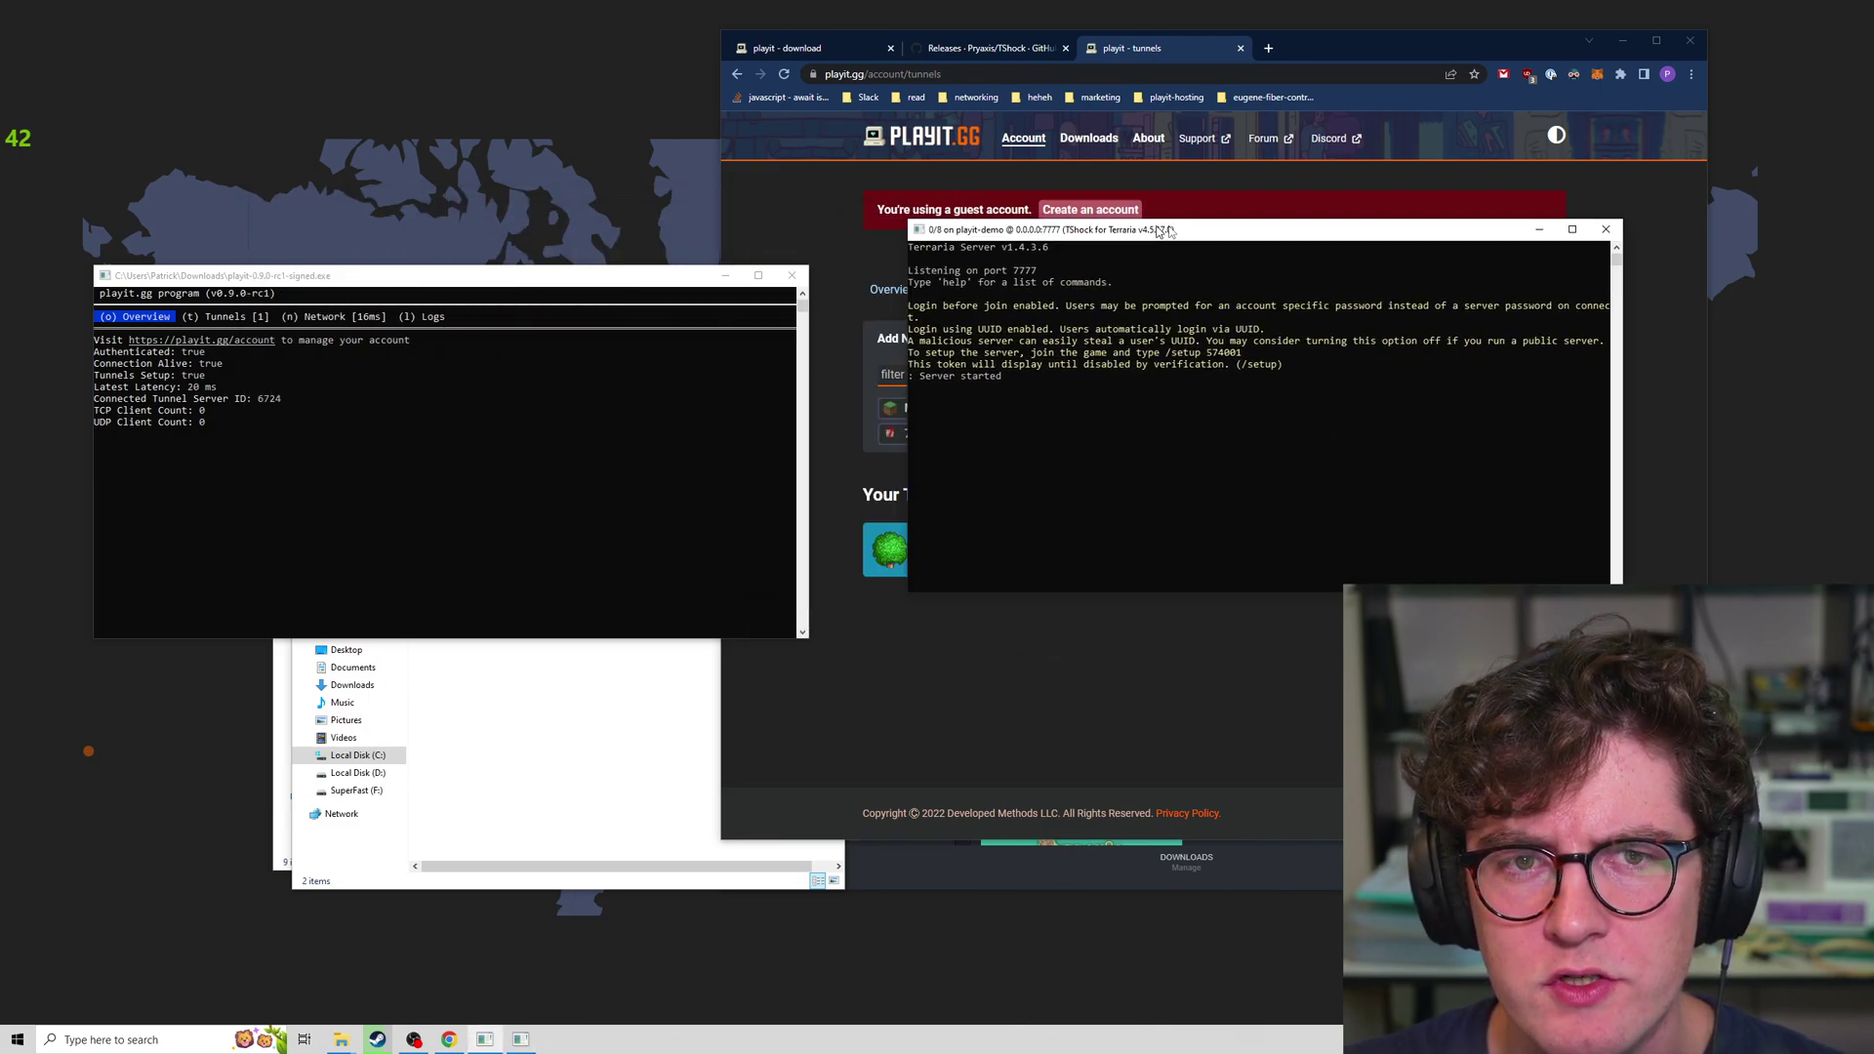
left_click(497, 294)
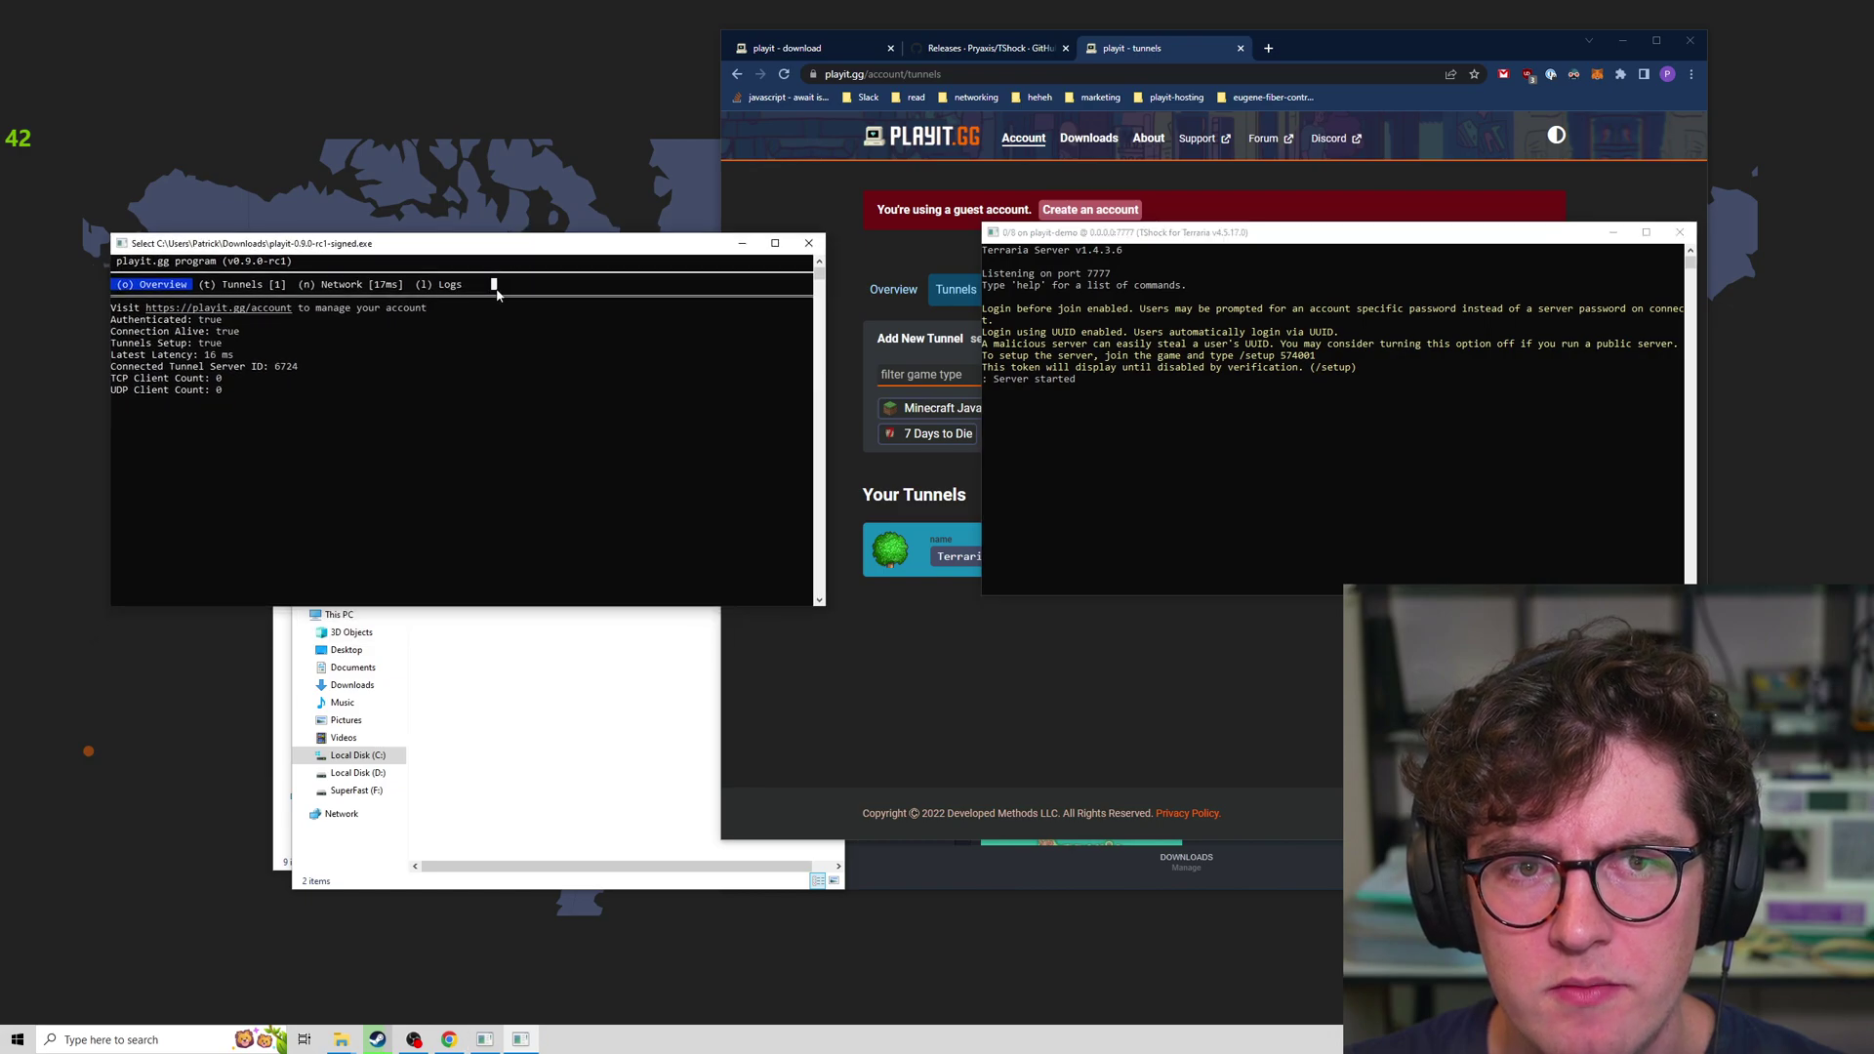
key("t")
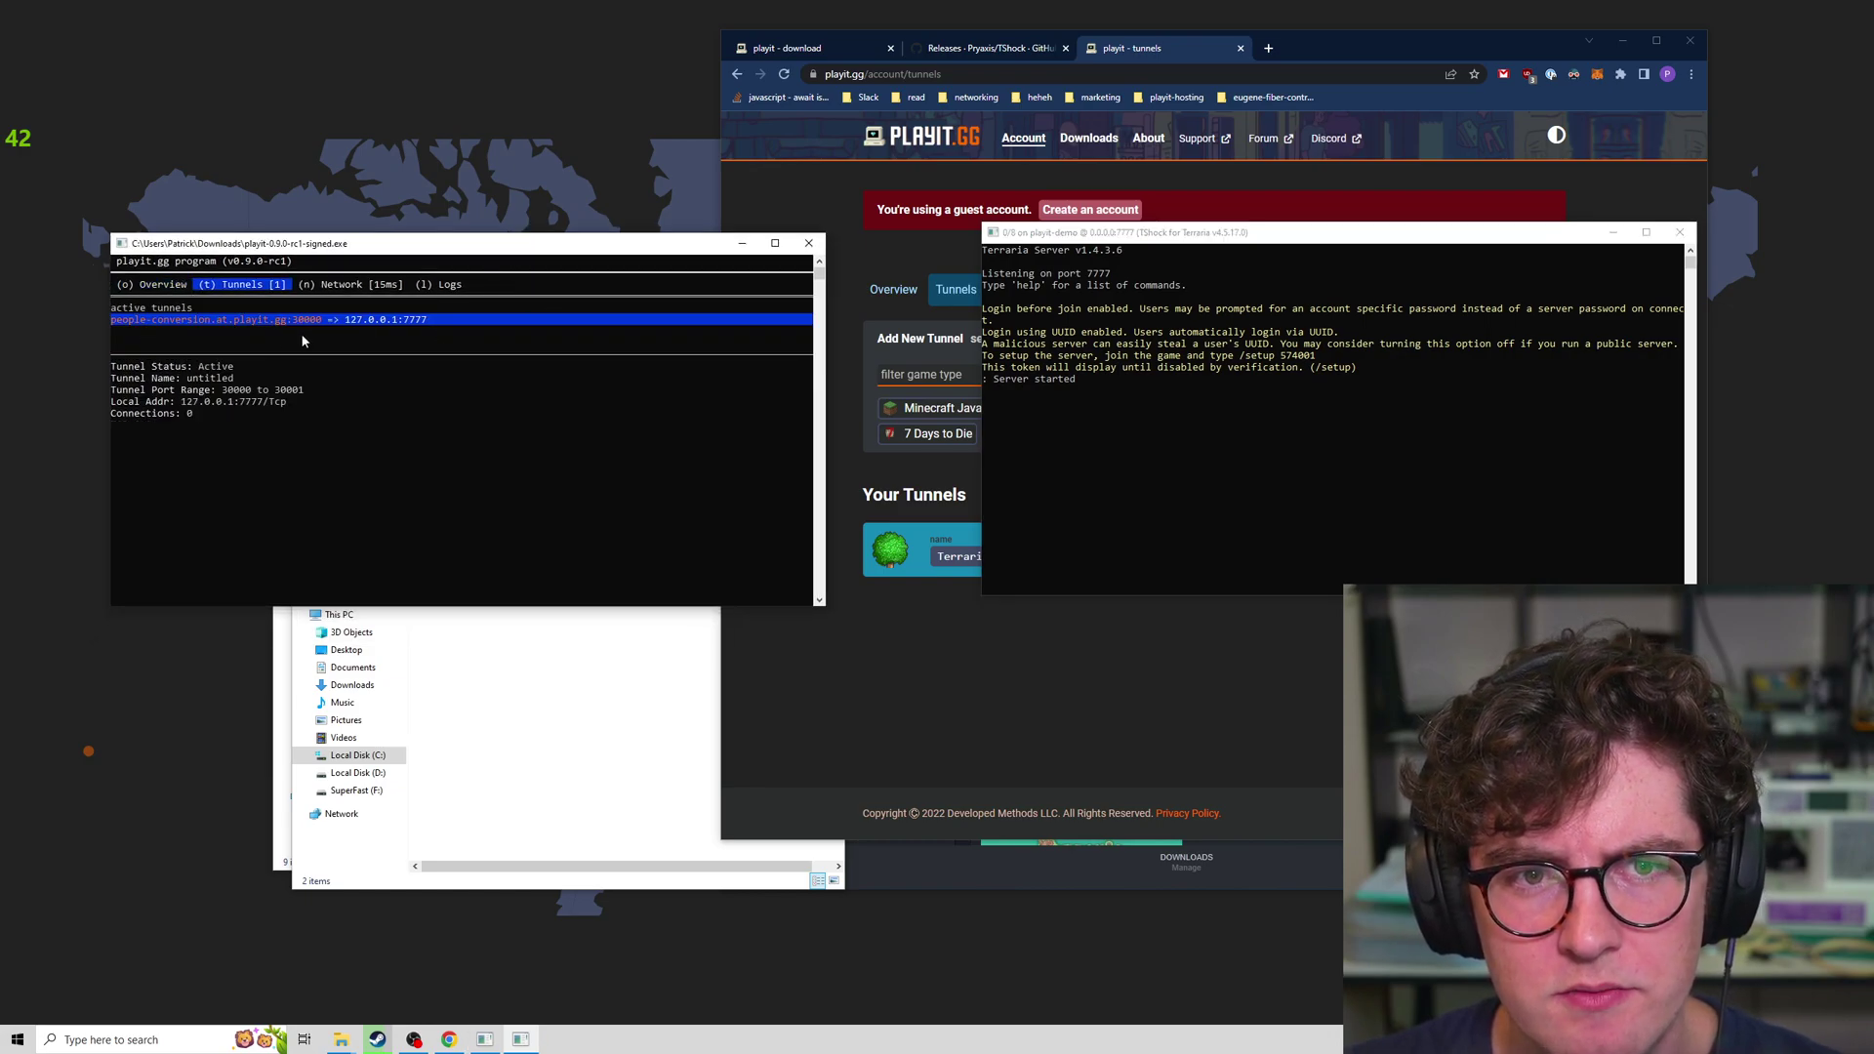
key("o")
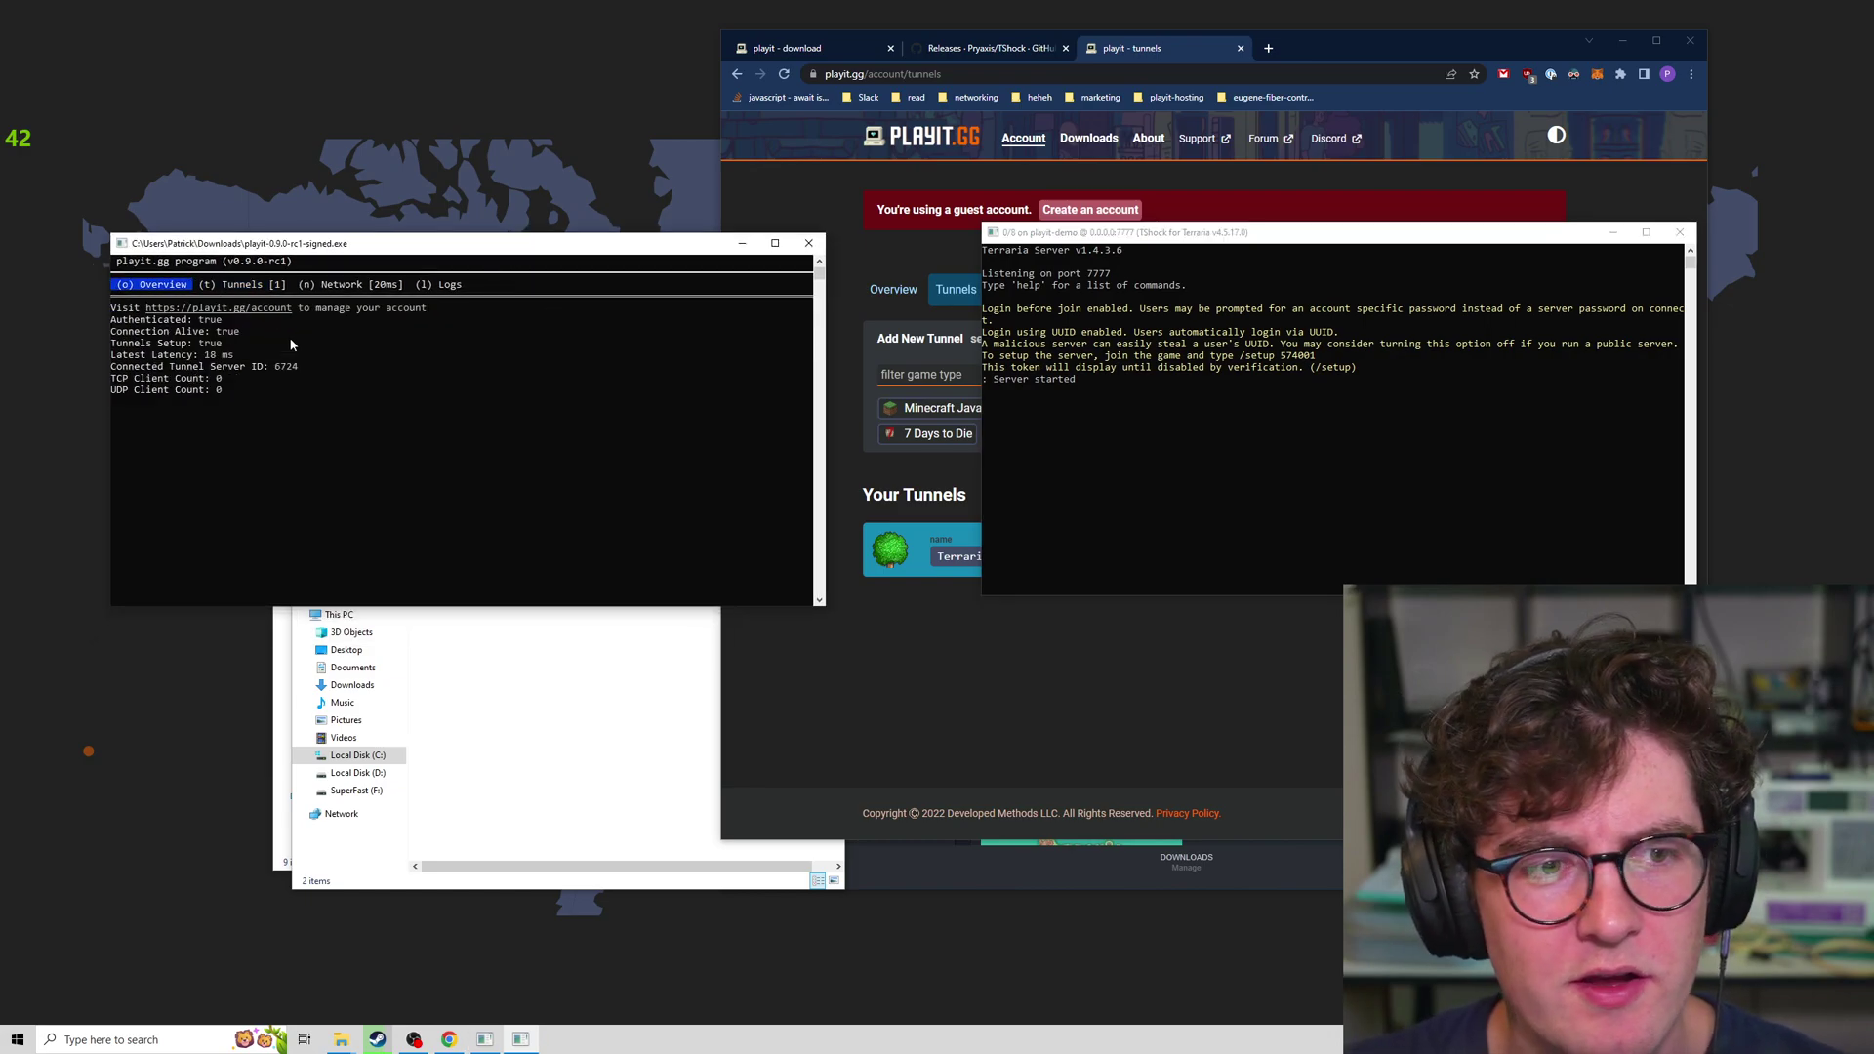
Launch Steam from Windows search and start Terraria with PLAY
key("super")
type("steam")
key("Return")
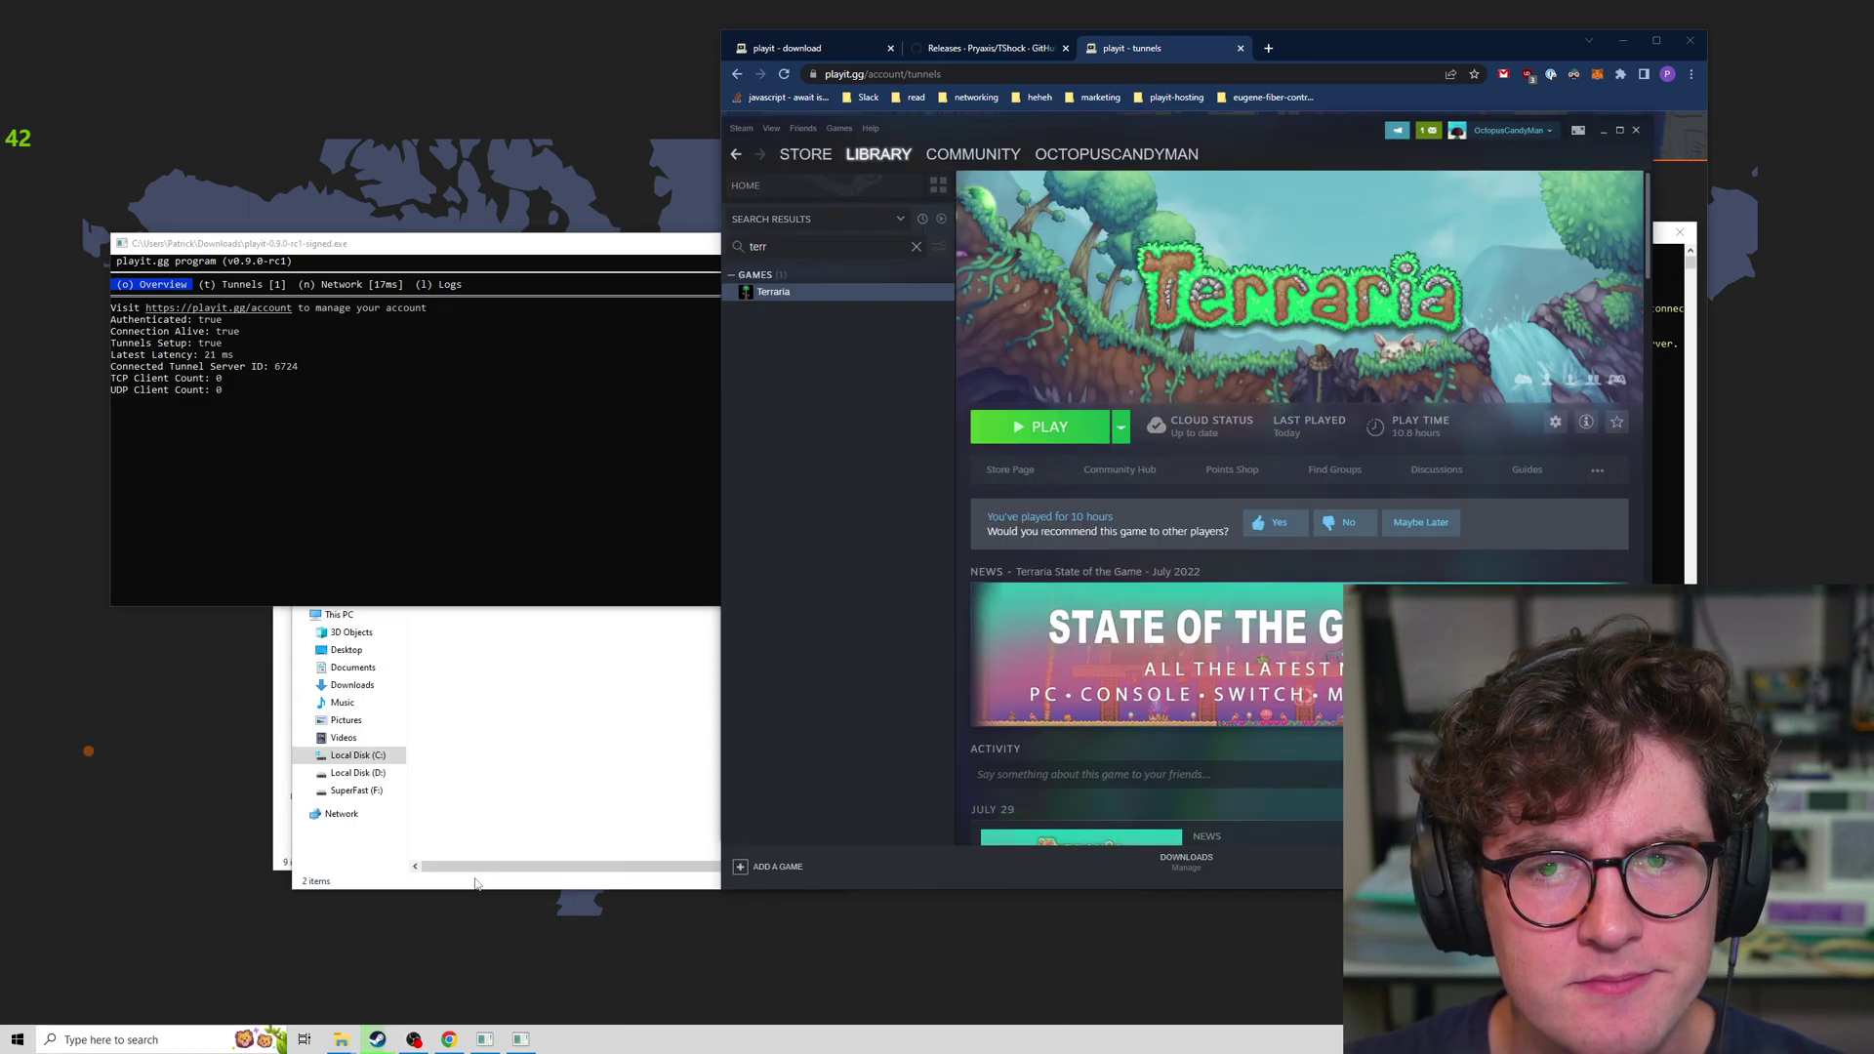
left_click(1049, 426)
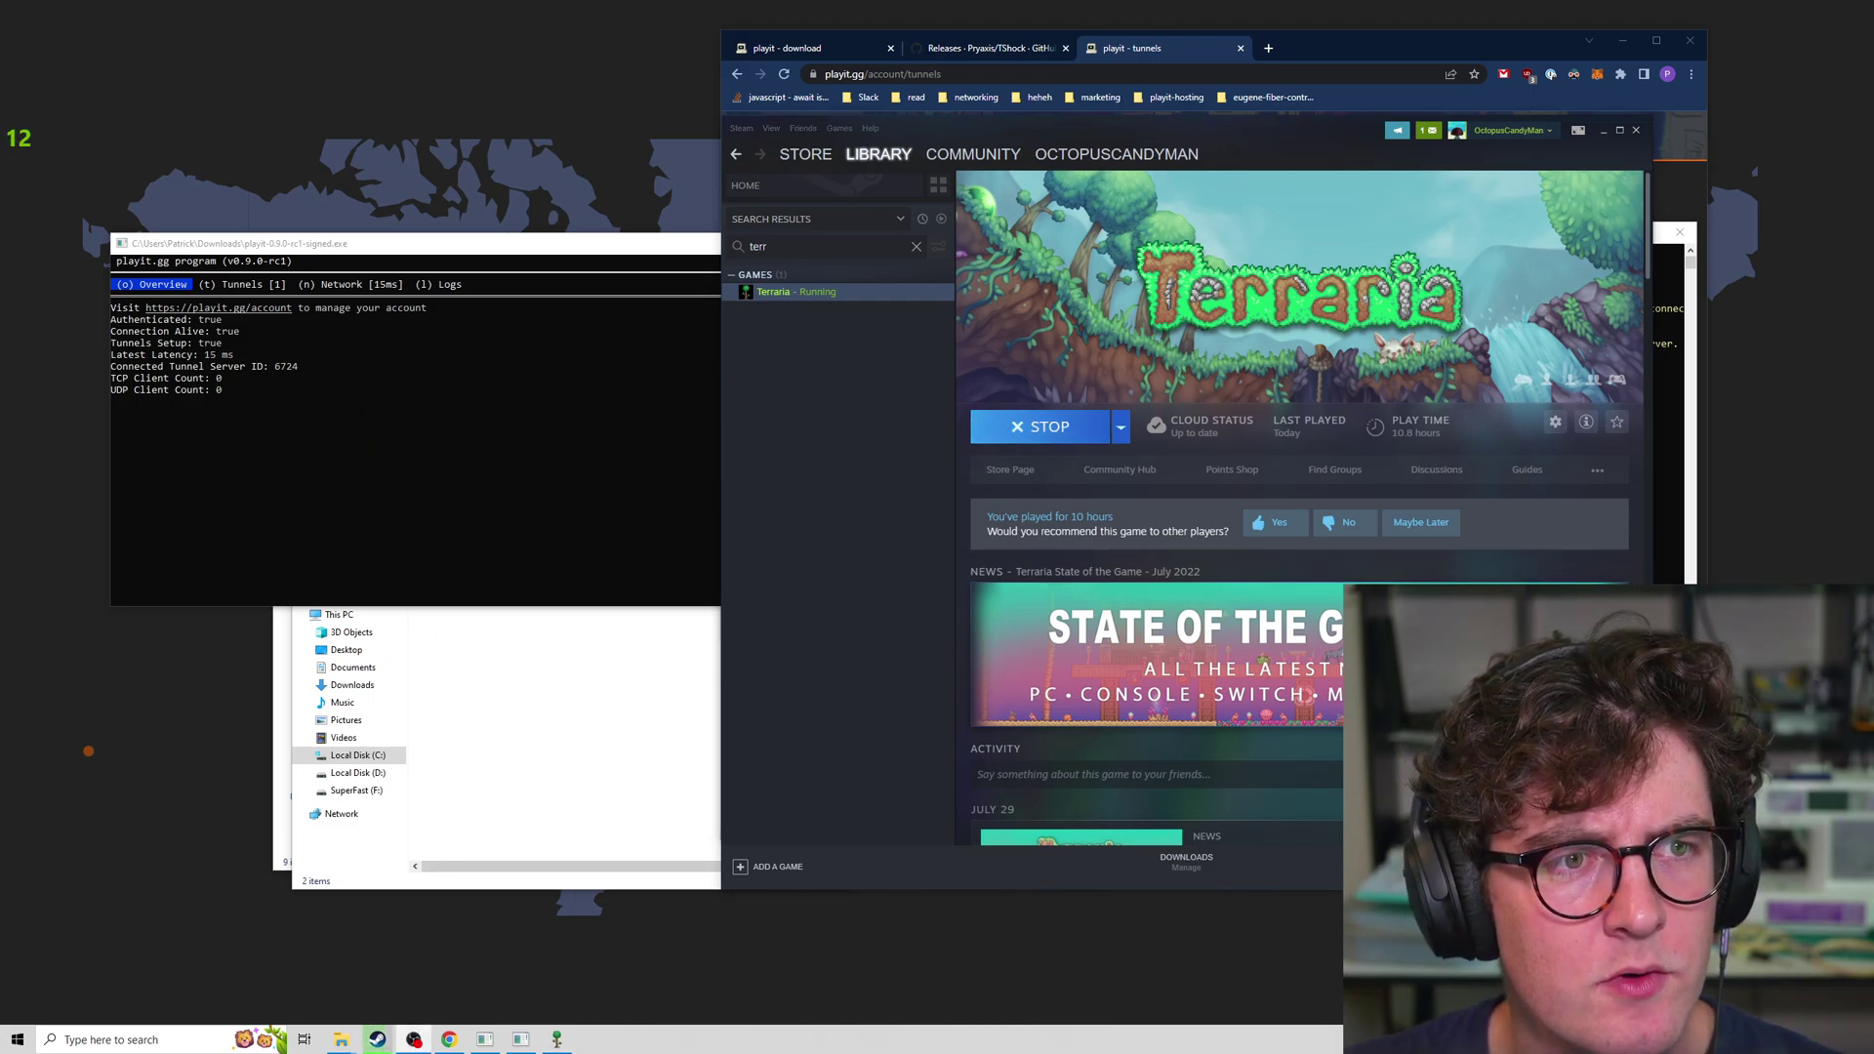
key("alt+Tab")
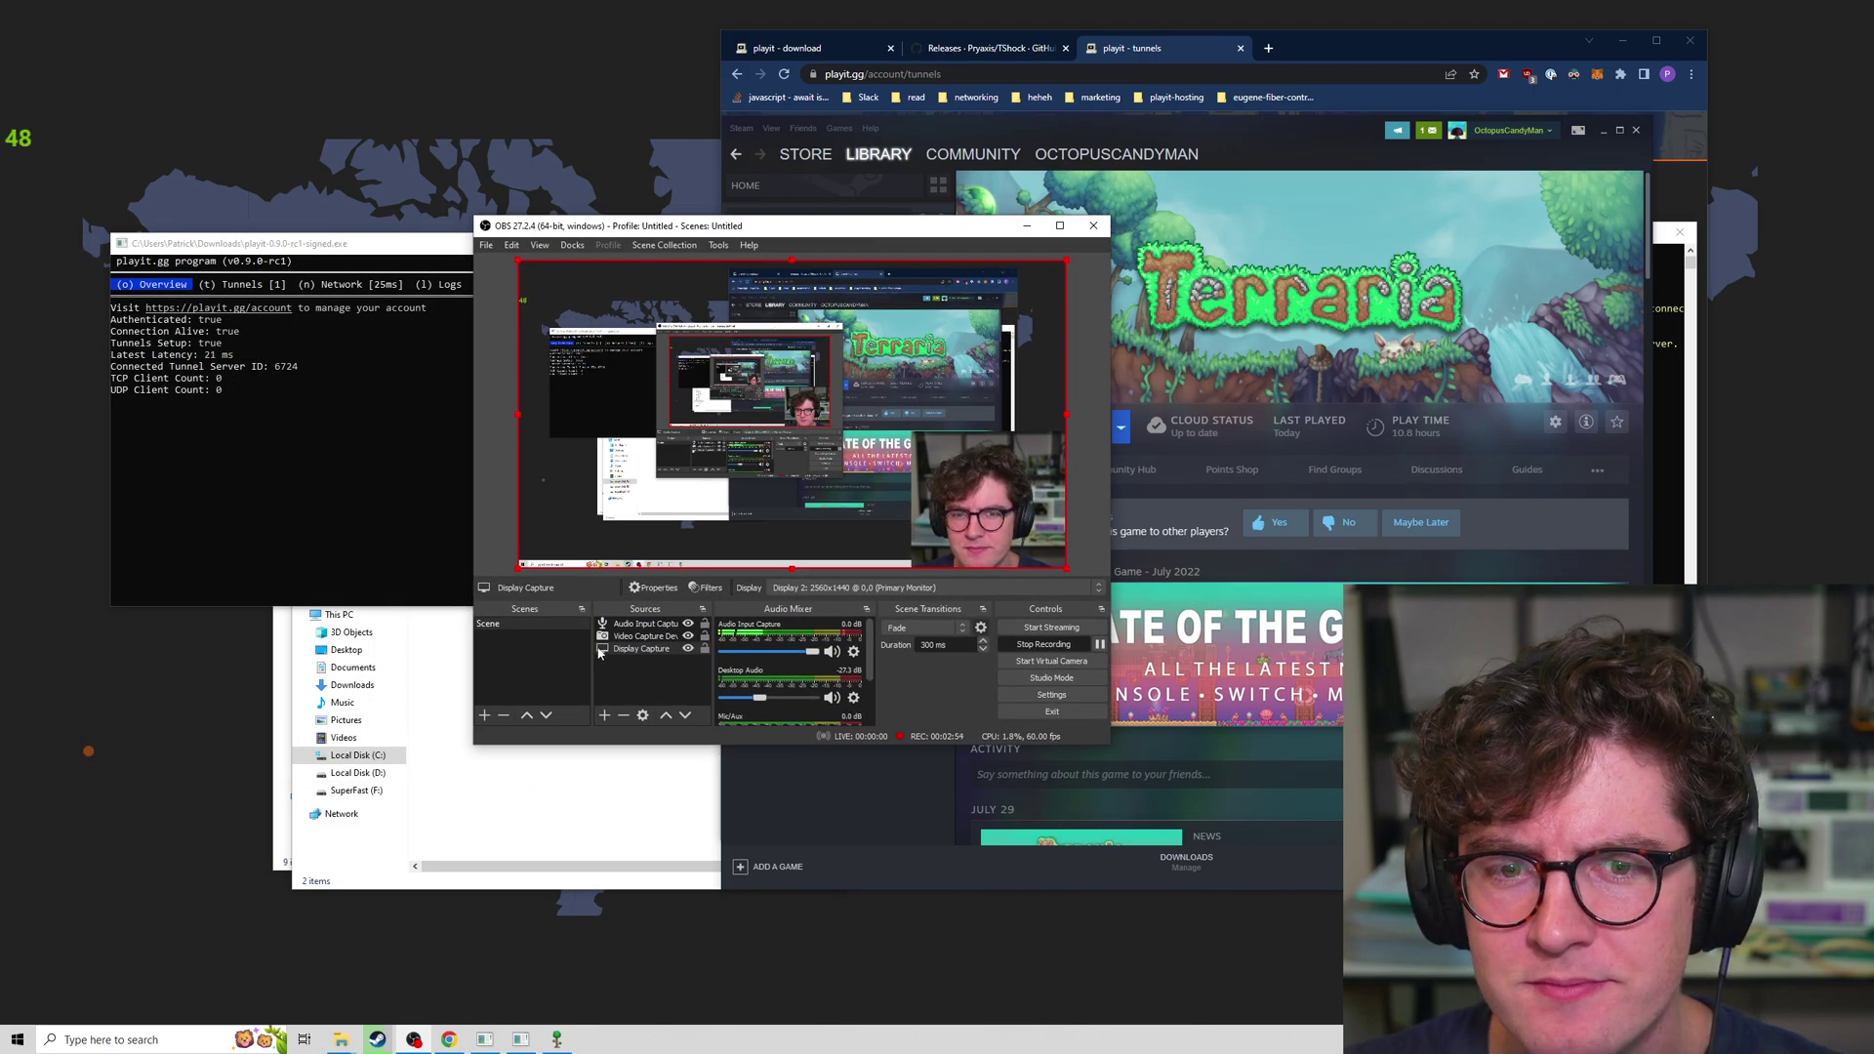
double_click(639, 648)
left_click(597, 742)
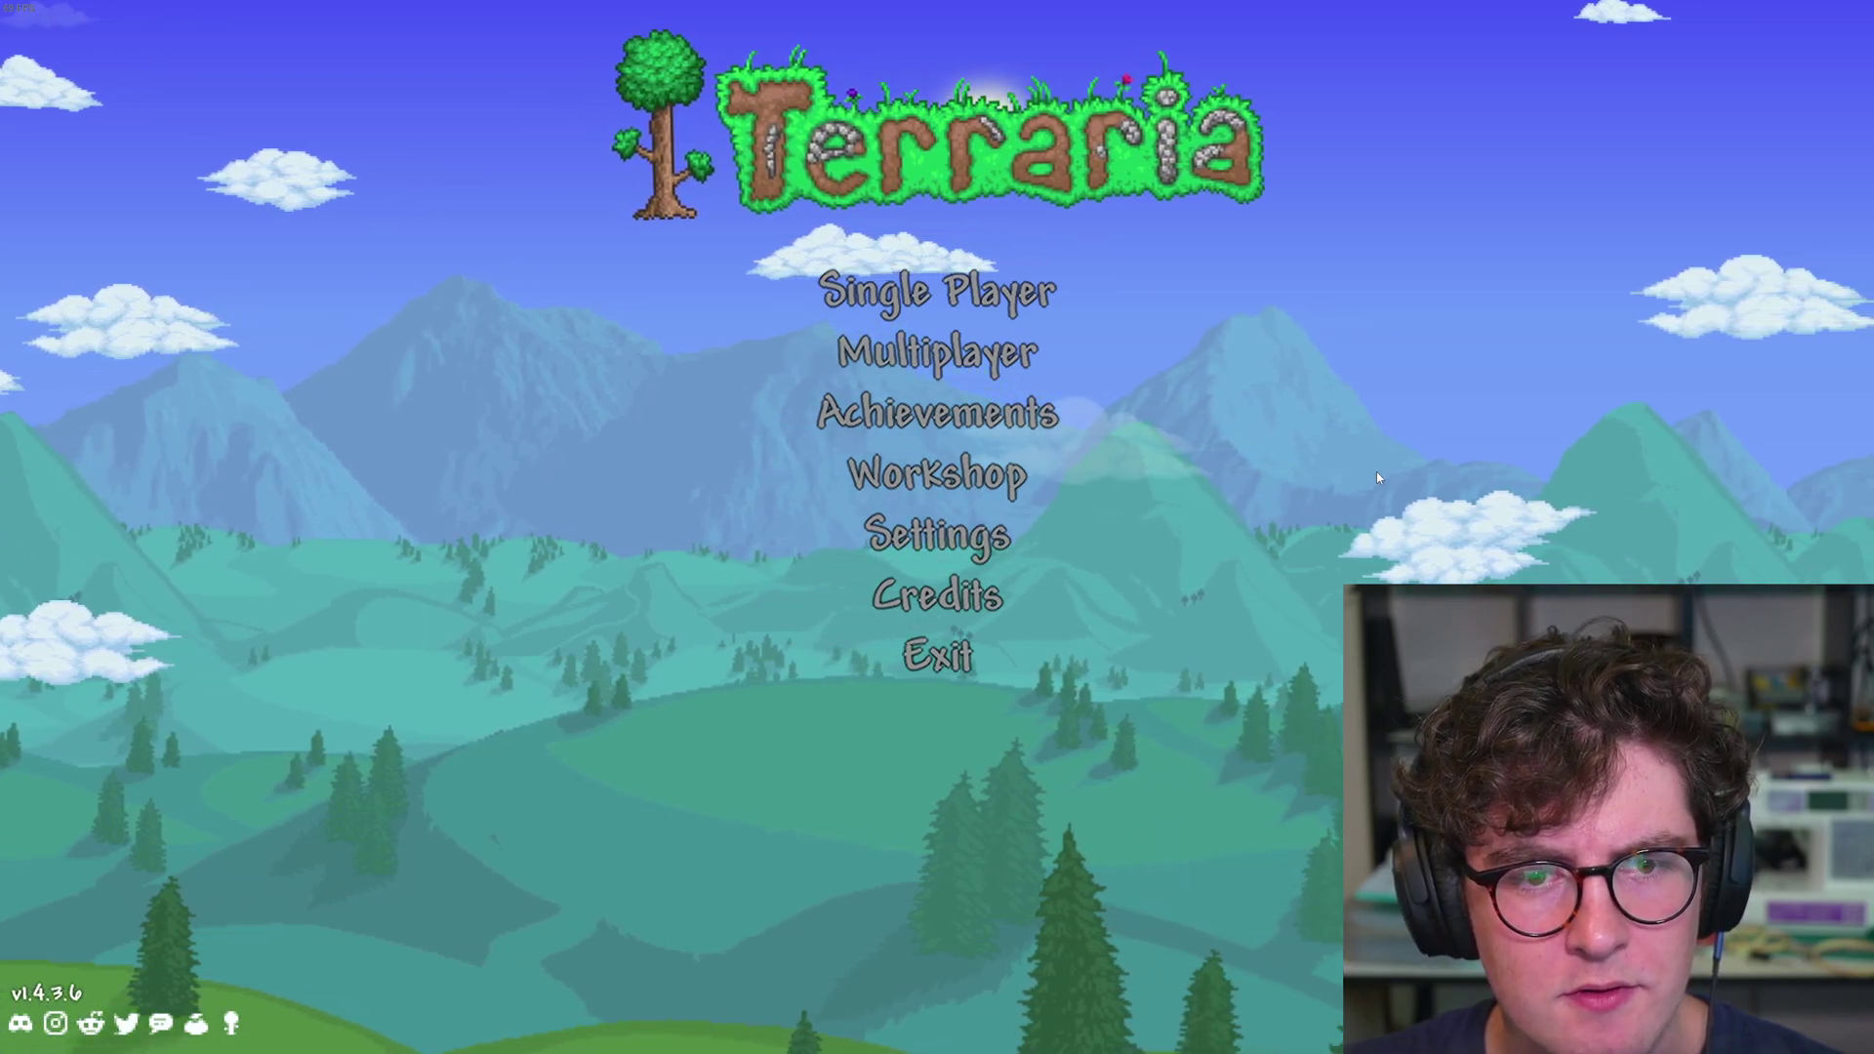
Go to Multiplayer, Join via IP, and select the existing player character
left_click(1026, 358)
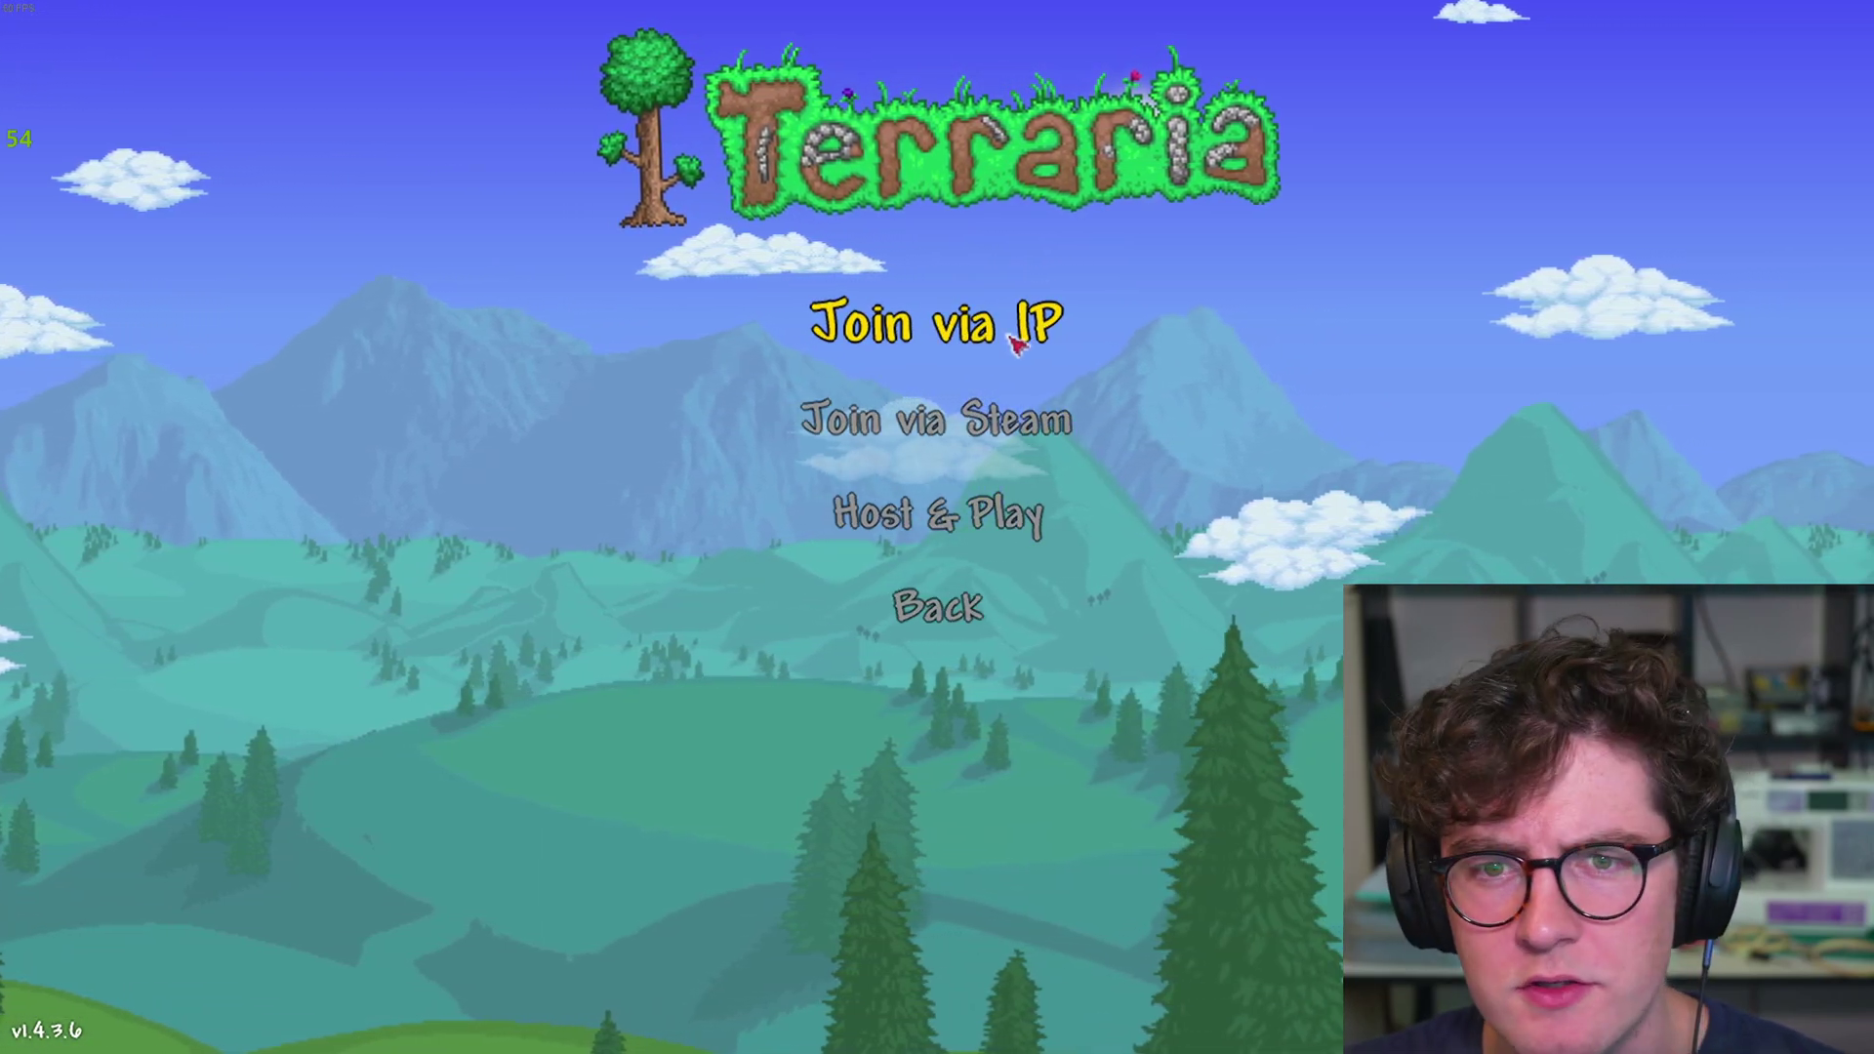
left_click(1017, 341)
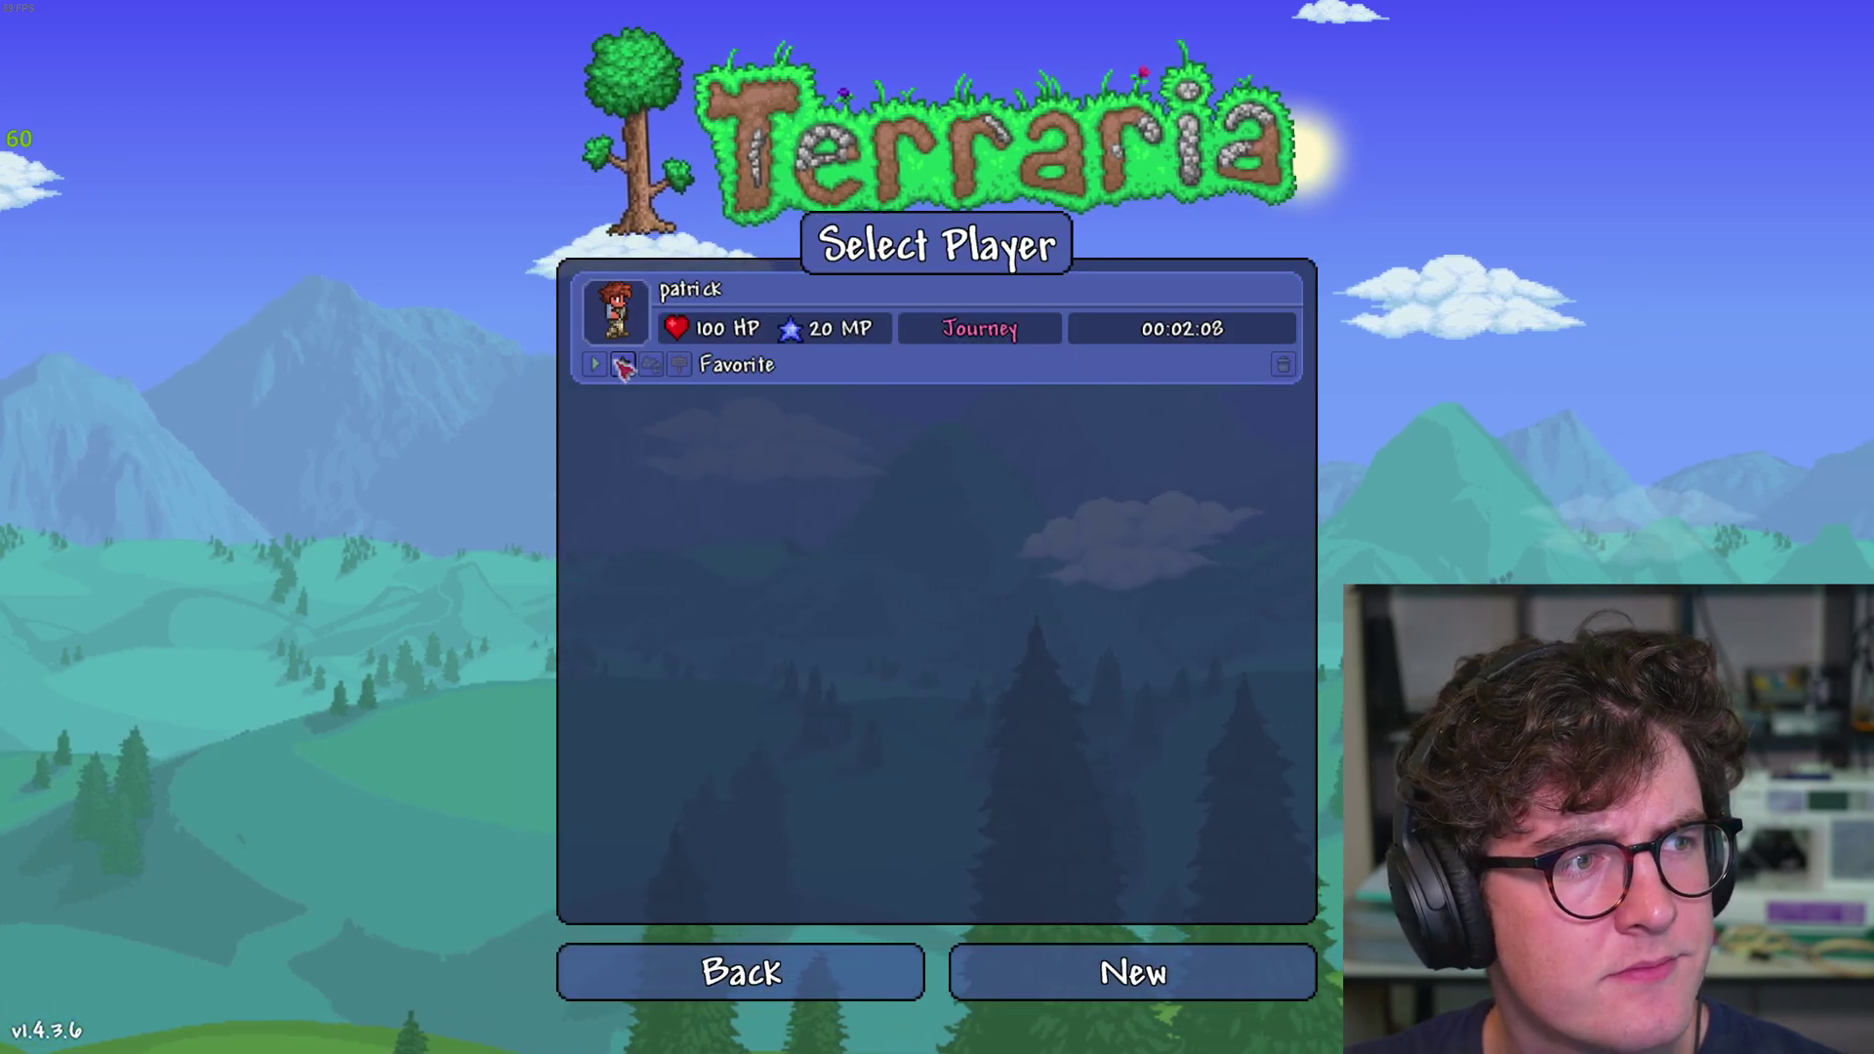
left_click(593, 363)
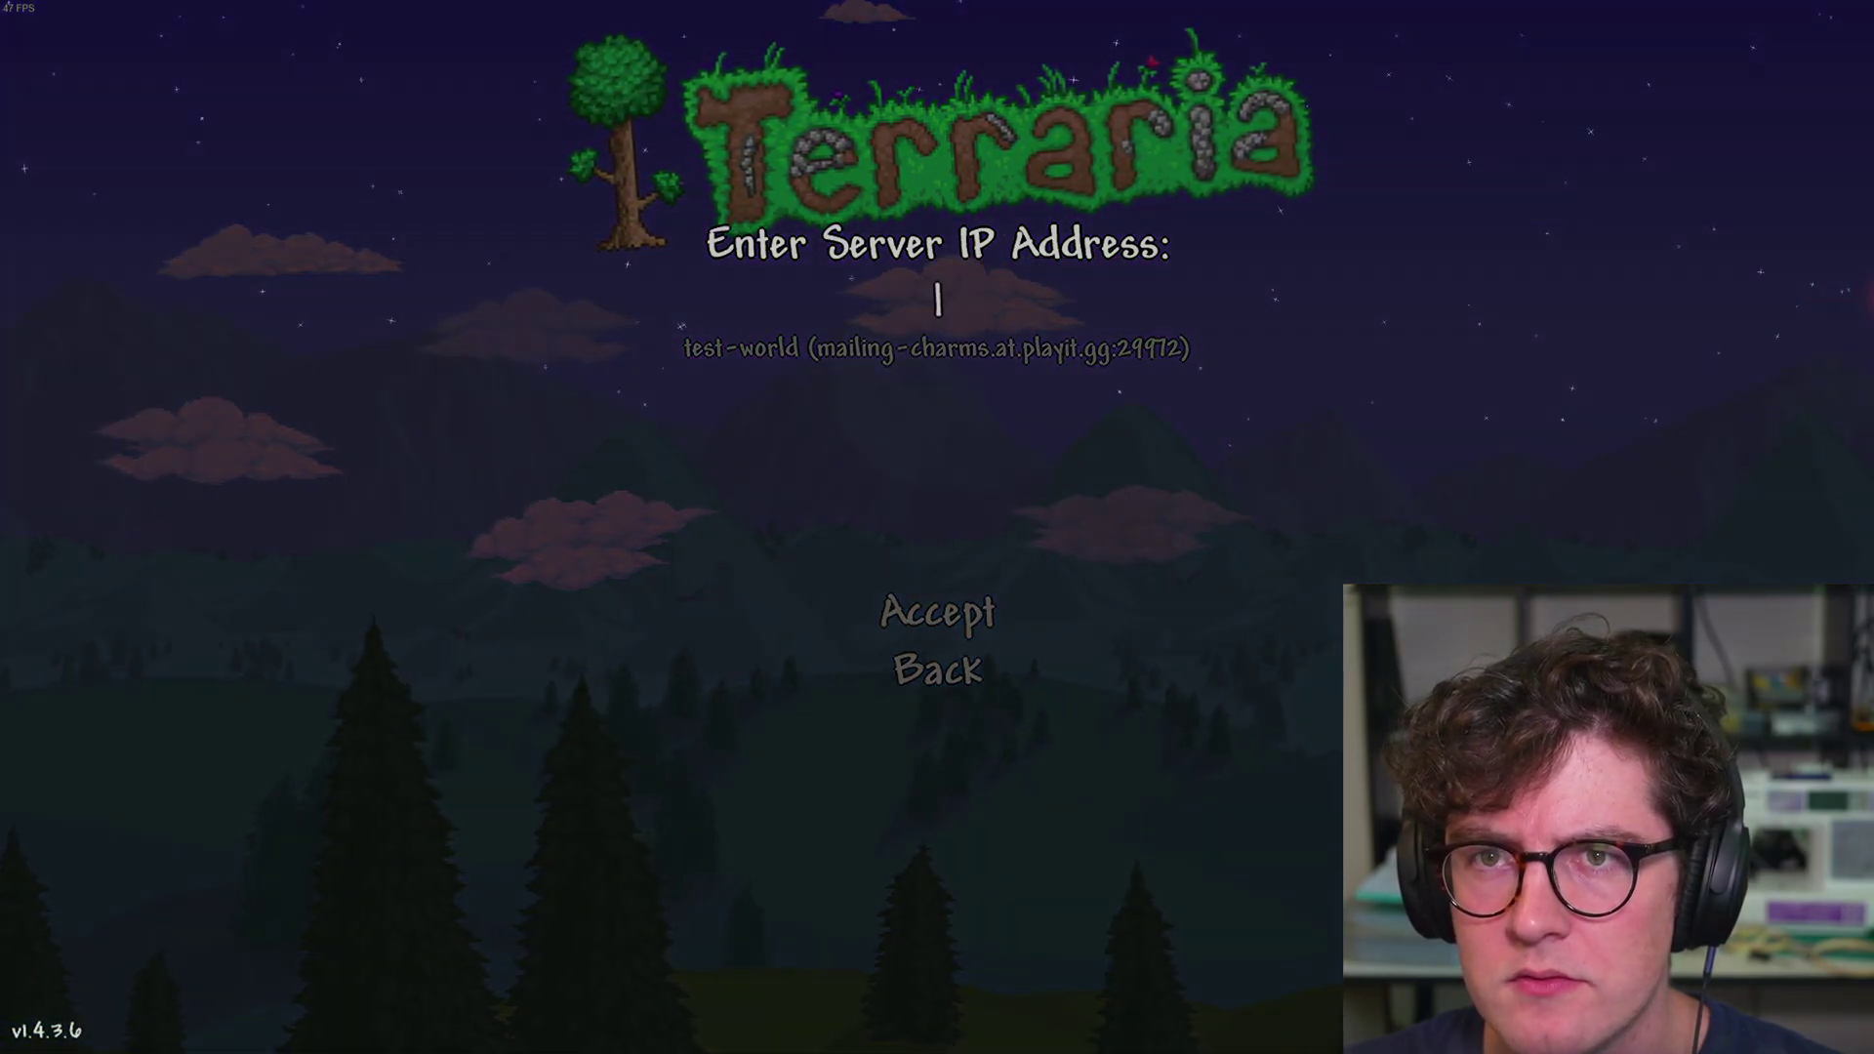
Enter the people-conversion.at.playit.gg tunnel address without its port and accept it
key("alt+Tab")
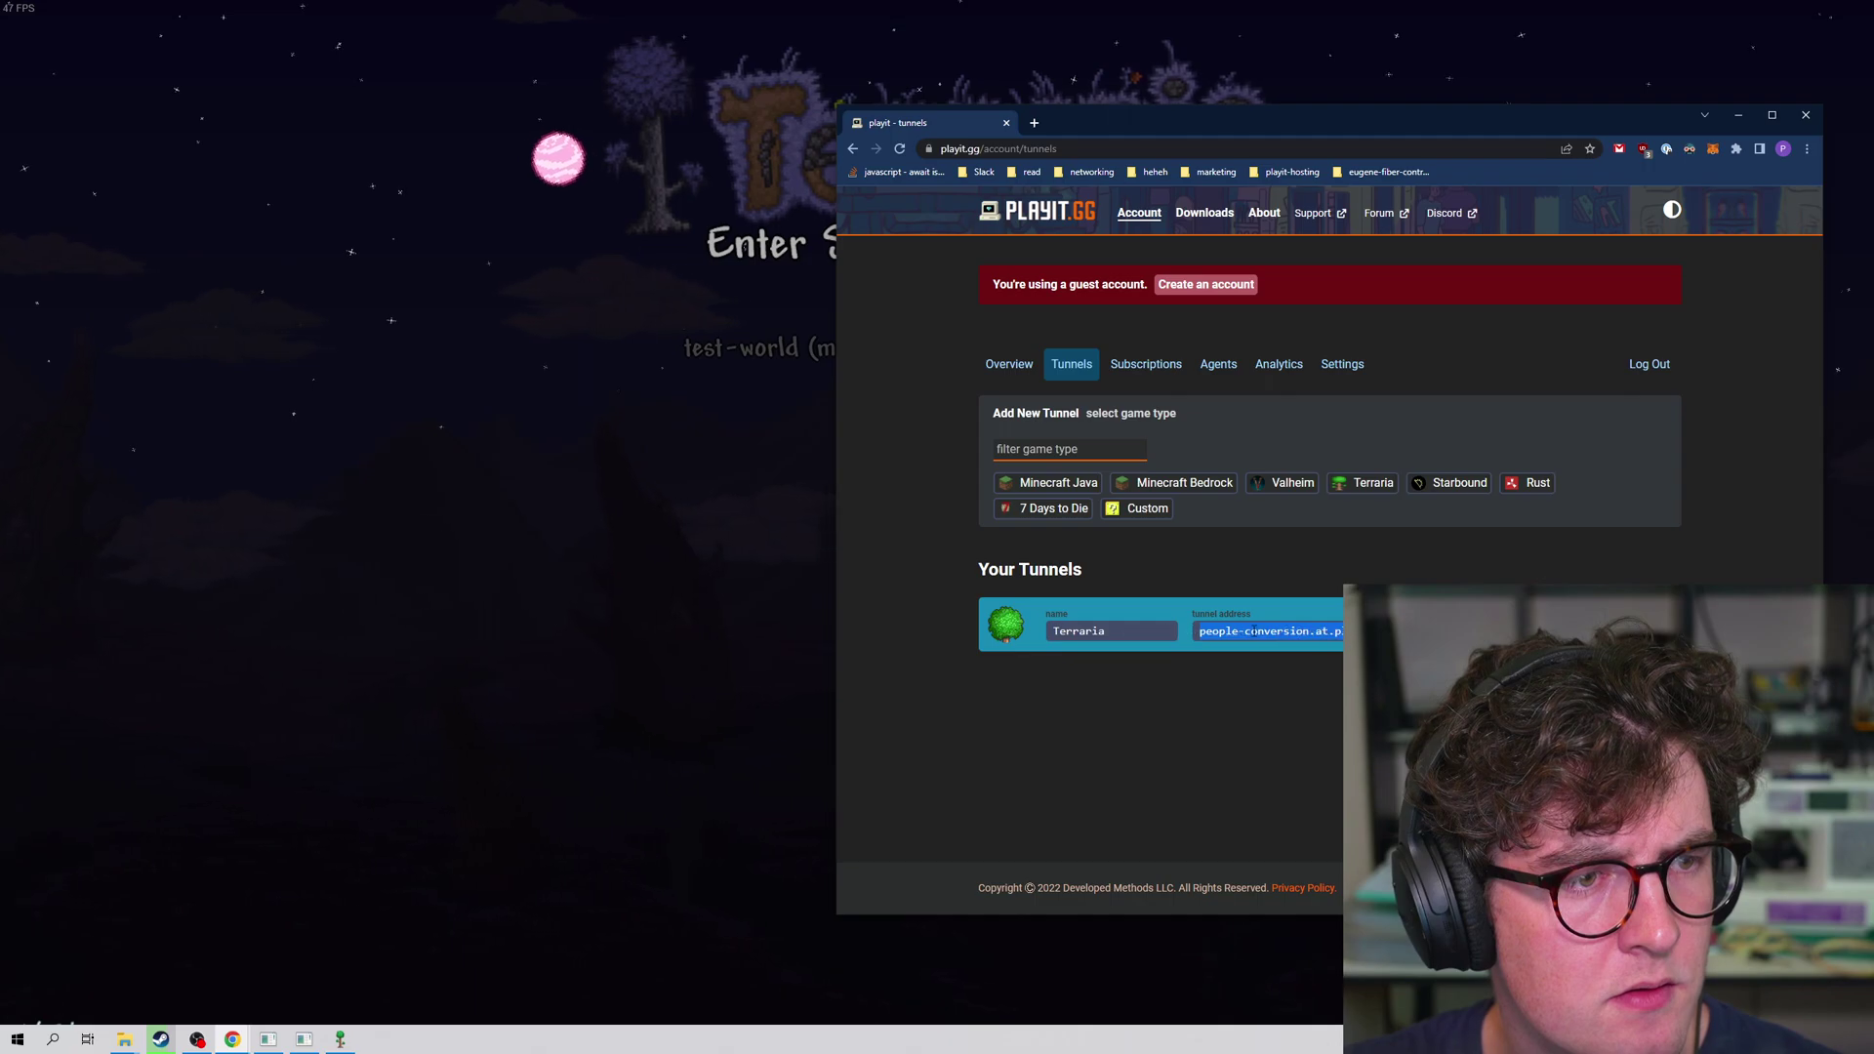
key("alt+Tab")
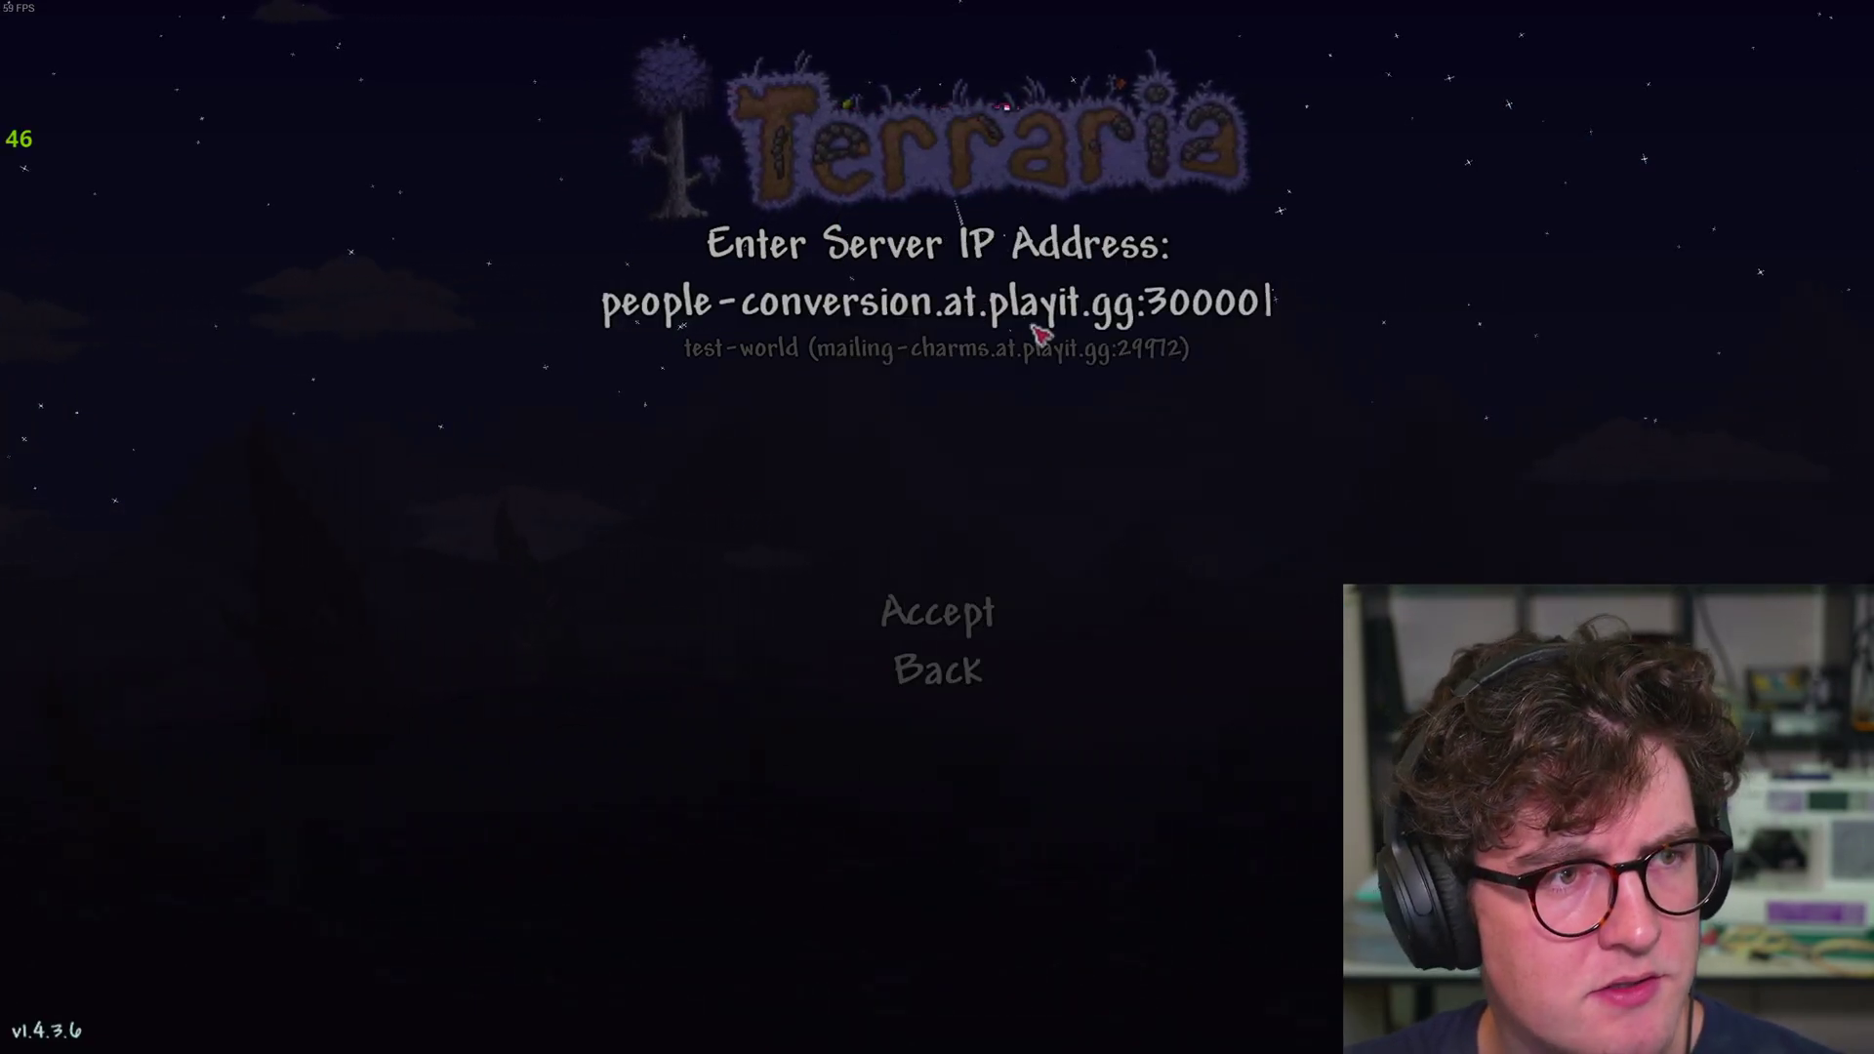
key("BackSpace")
key("BackSpace")
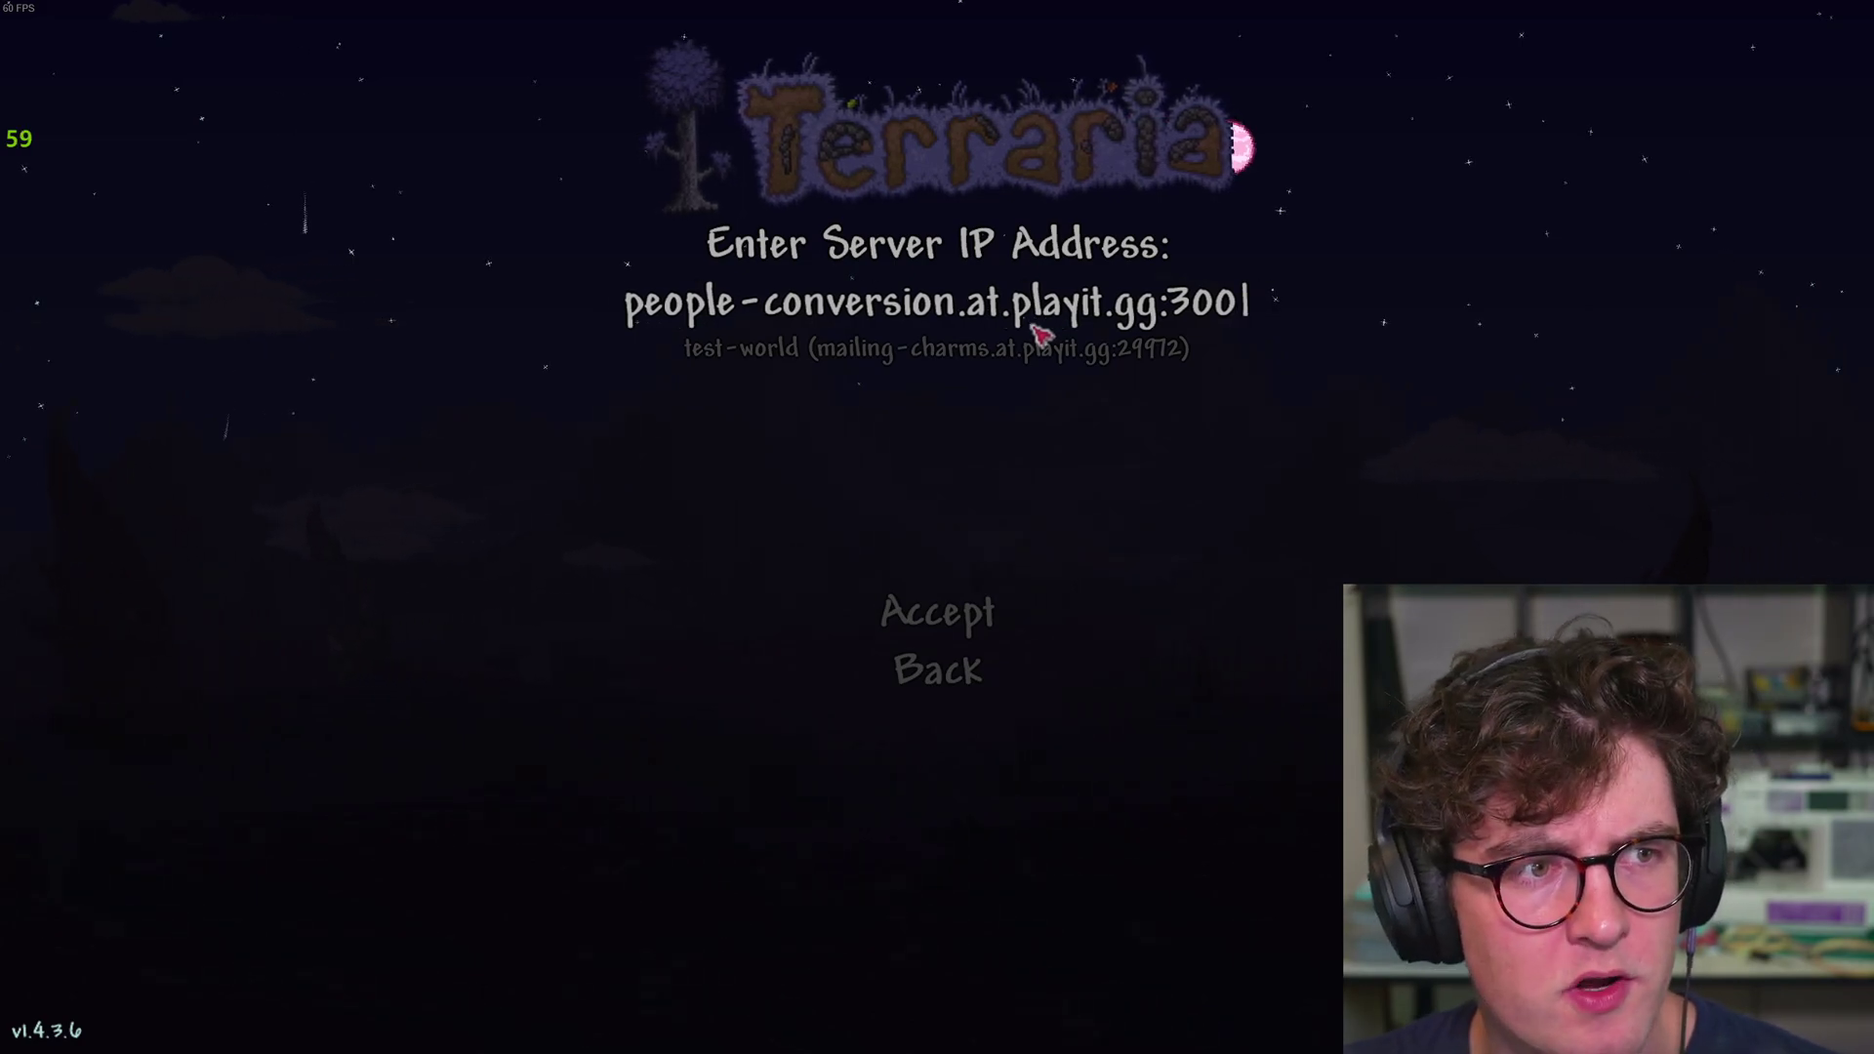
key("BackSpace")
left_click(986, 596)
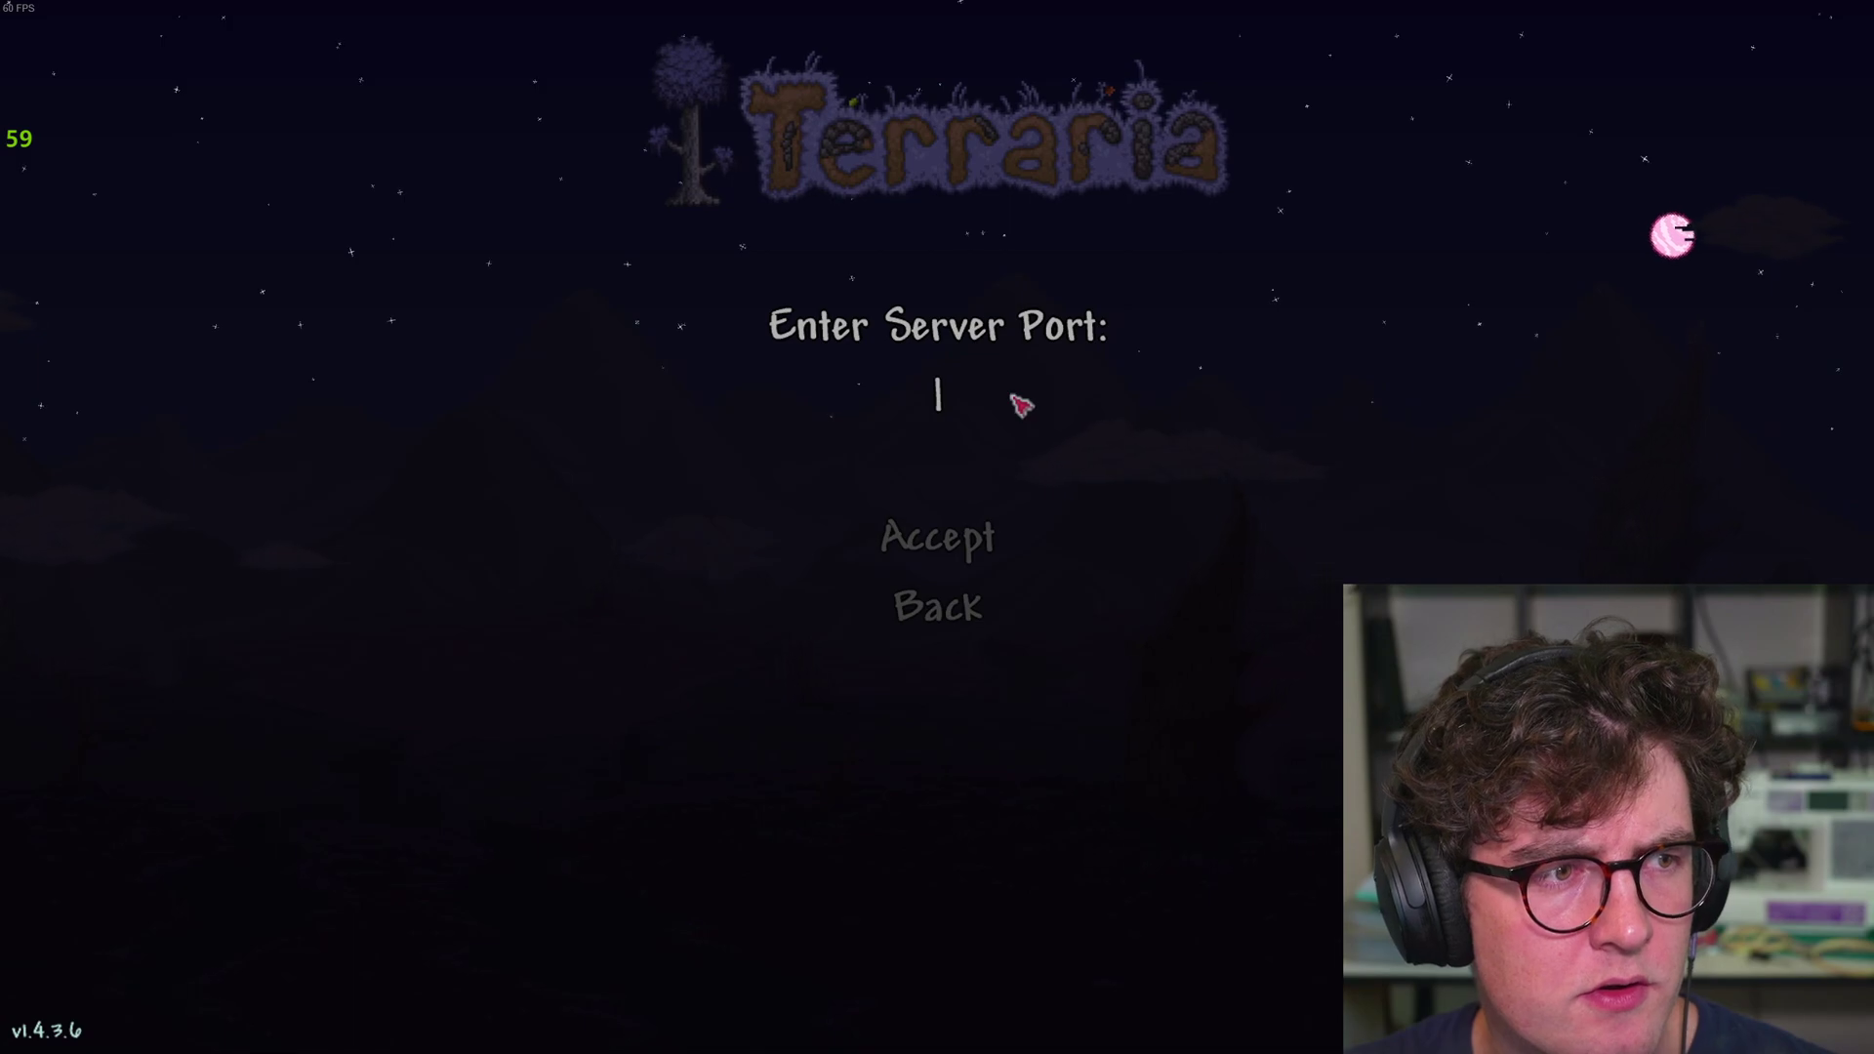
Check the tunnel port on playit.gg, enter it and connect to the playit-demo TShock server
key("alt+Tab")
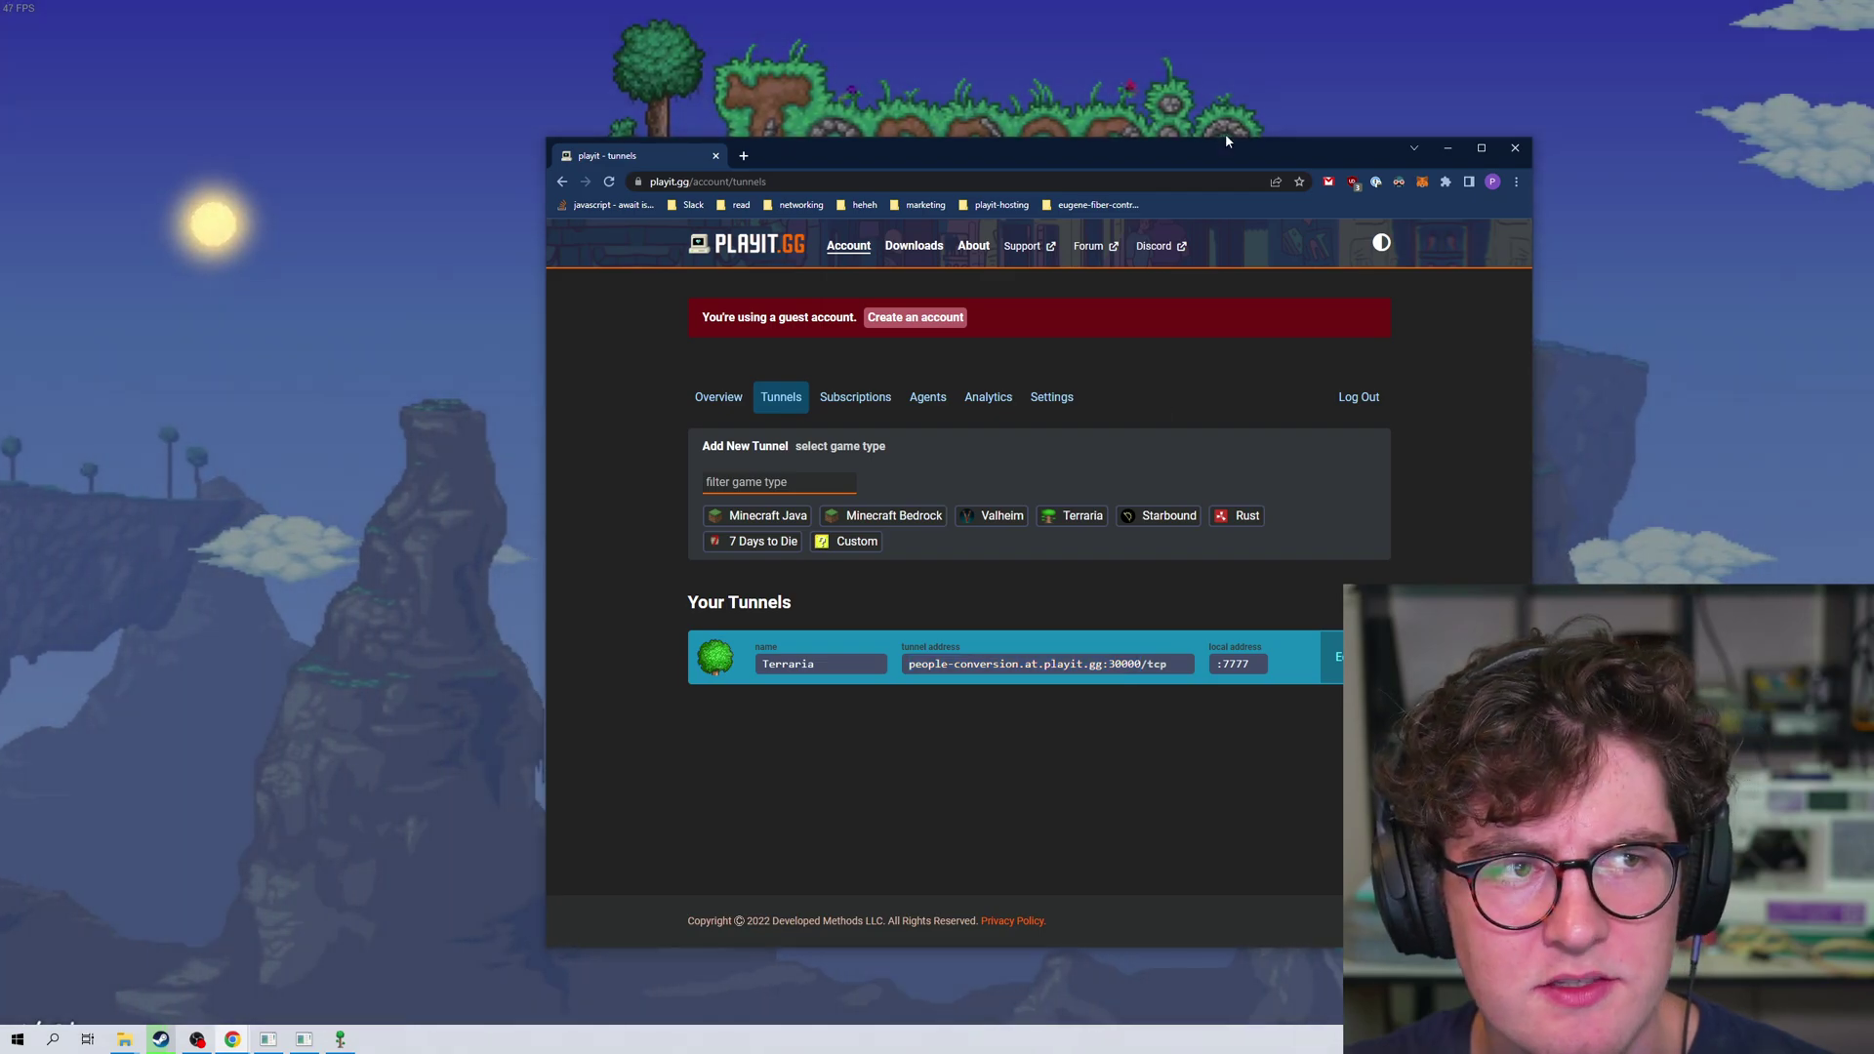
left_click_drag(1215, 147, 1872, 147)
left_click(825, 489)
type("3")
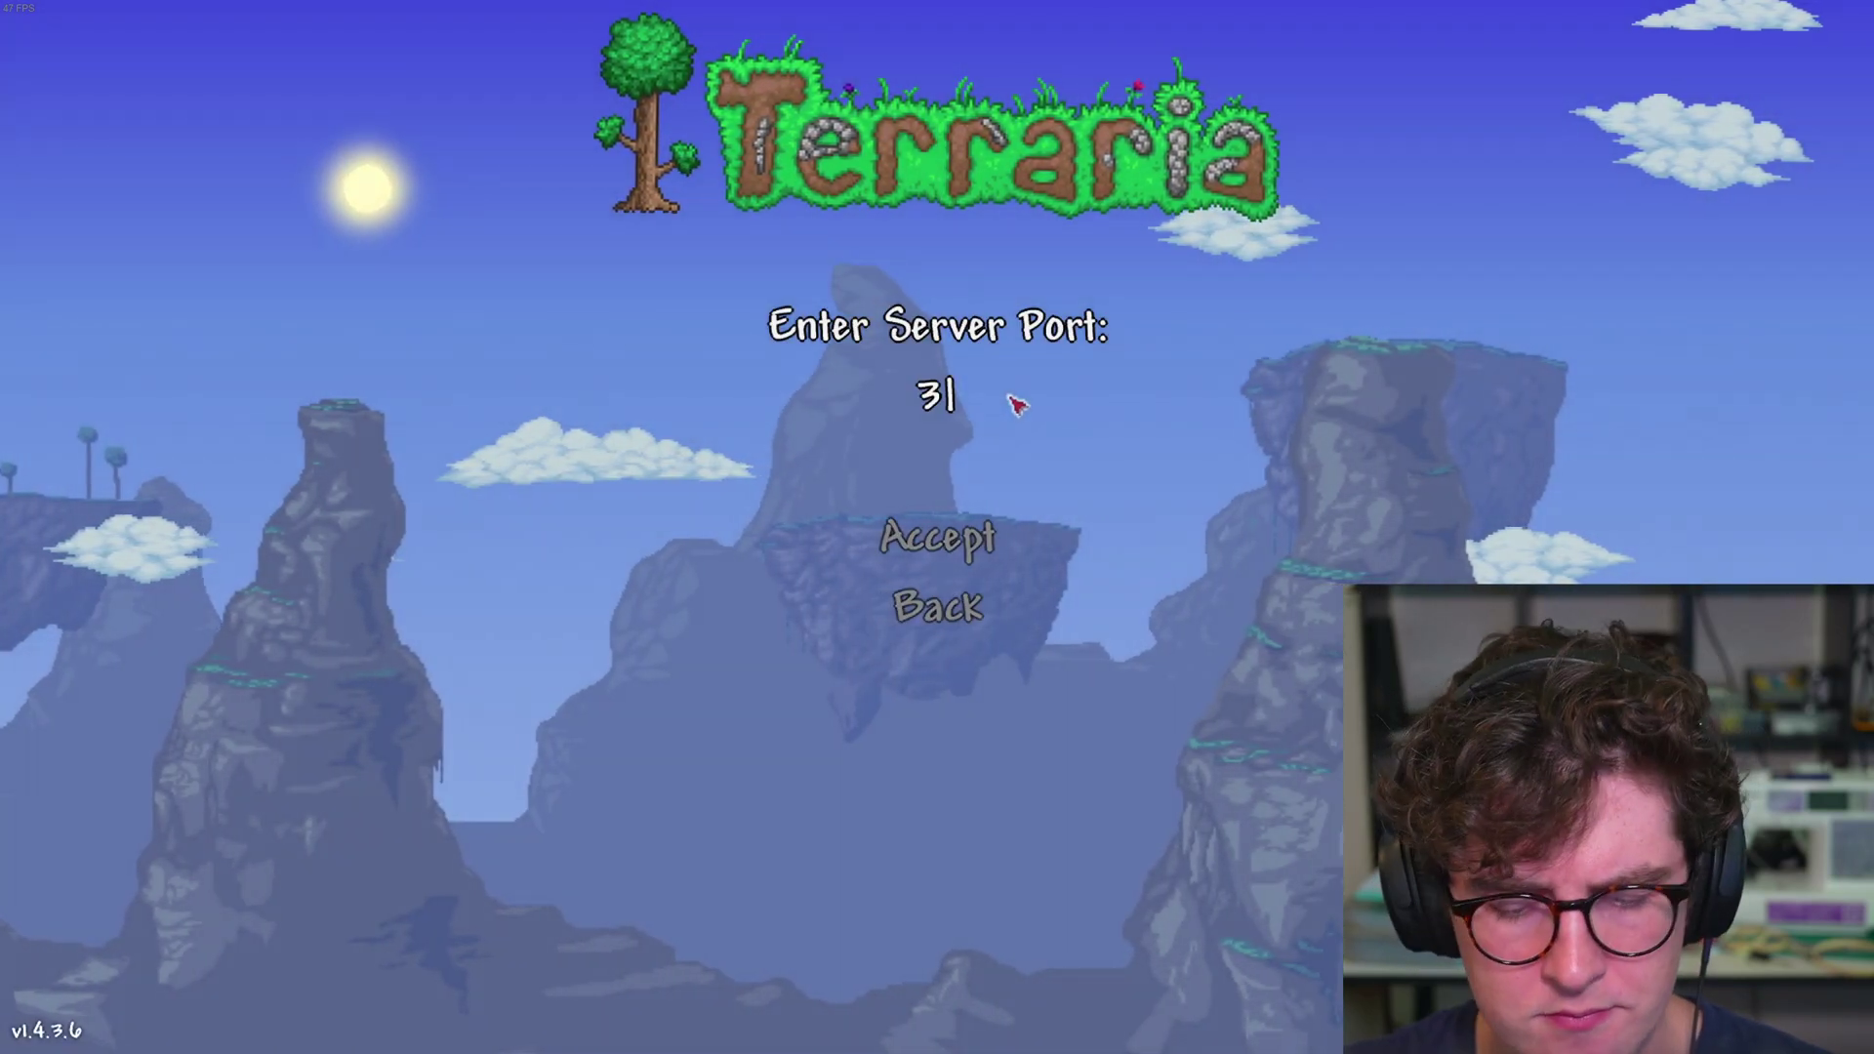
type("0010")
left_click(954, 543)
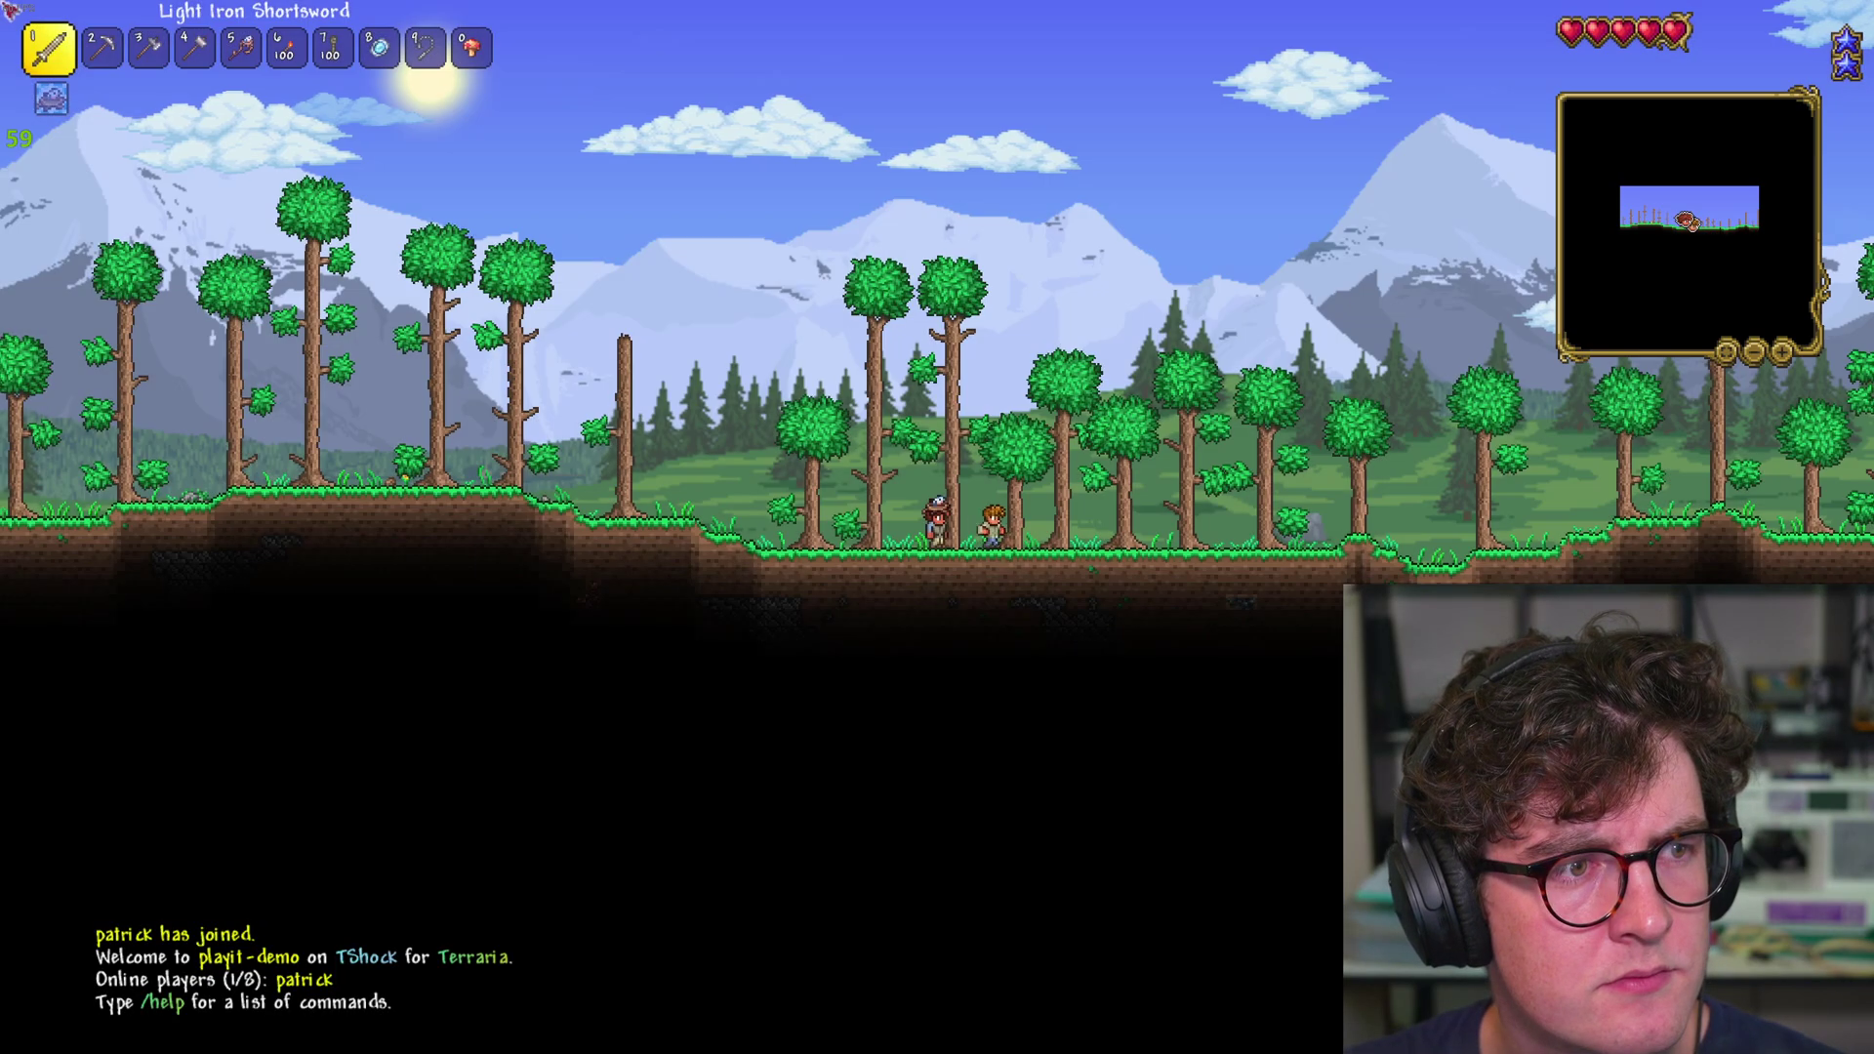
Walk the character right through the forest, then bring the playit.gg tunnels page back up
key("d")
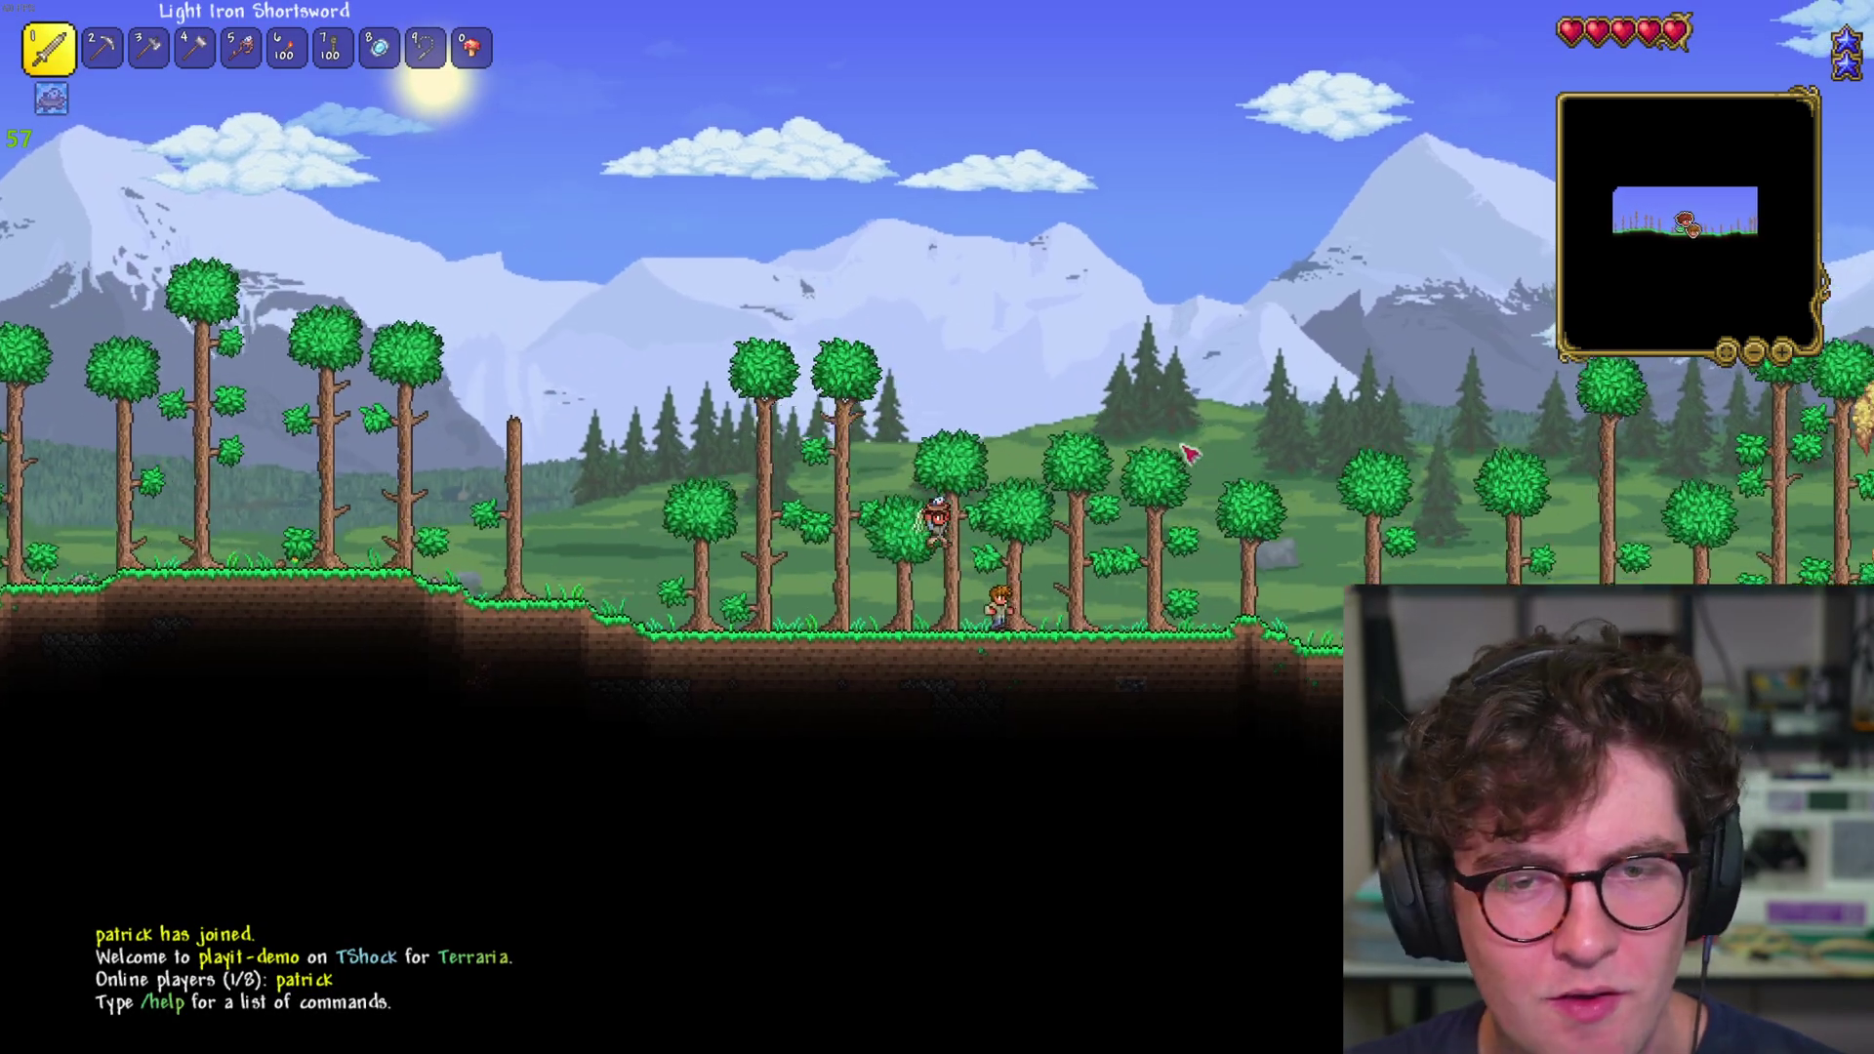
key("d")
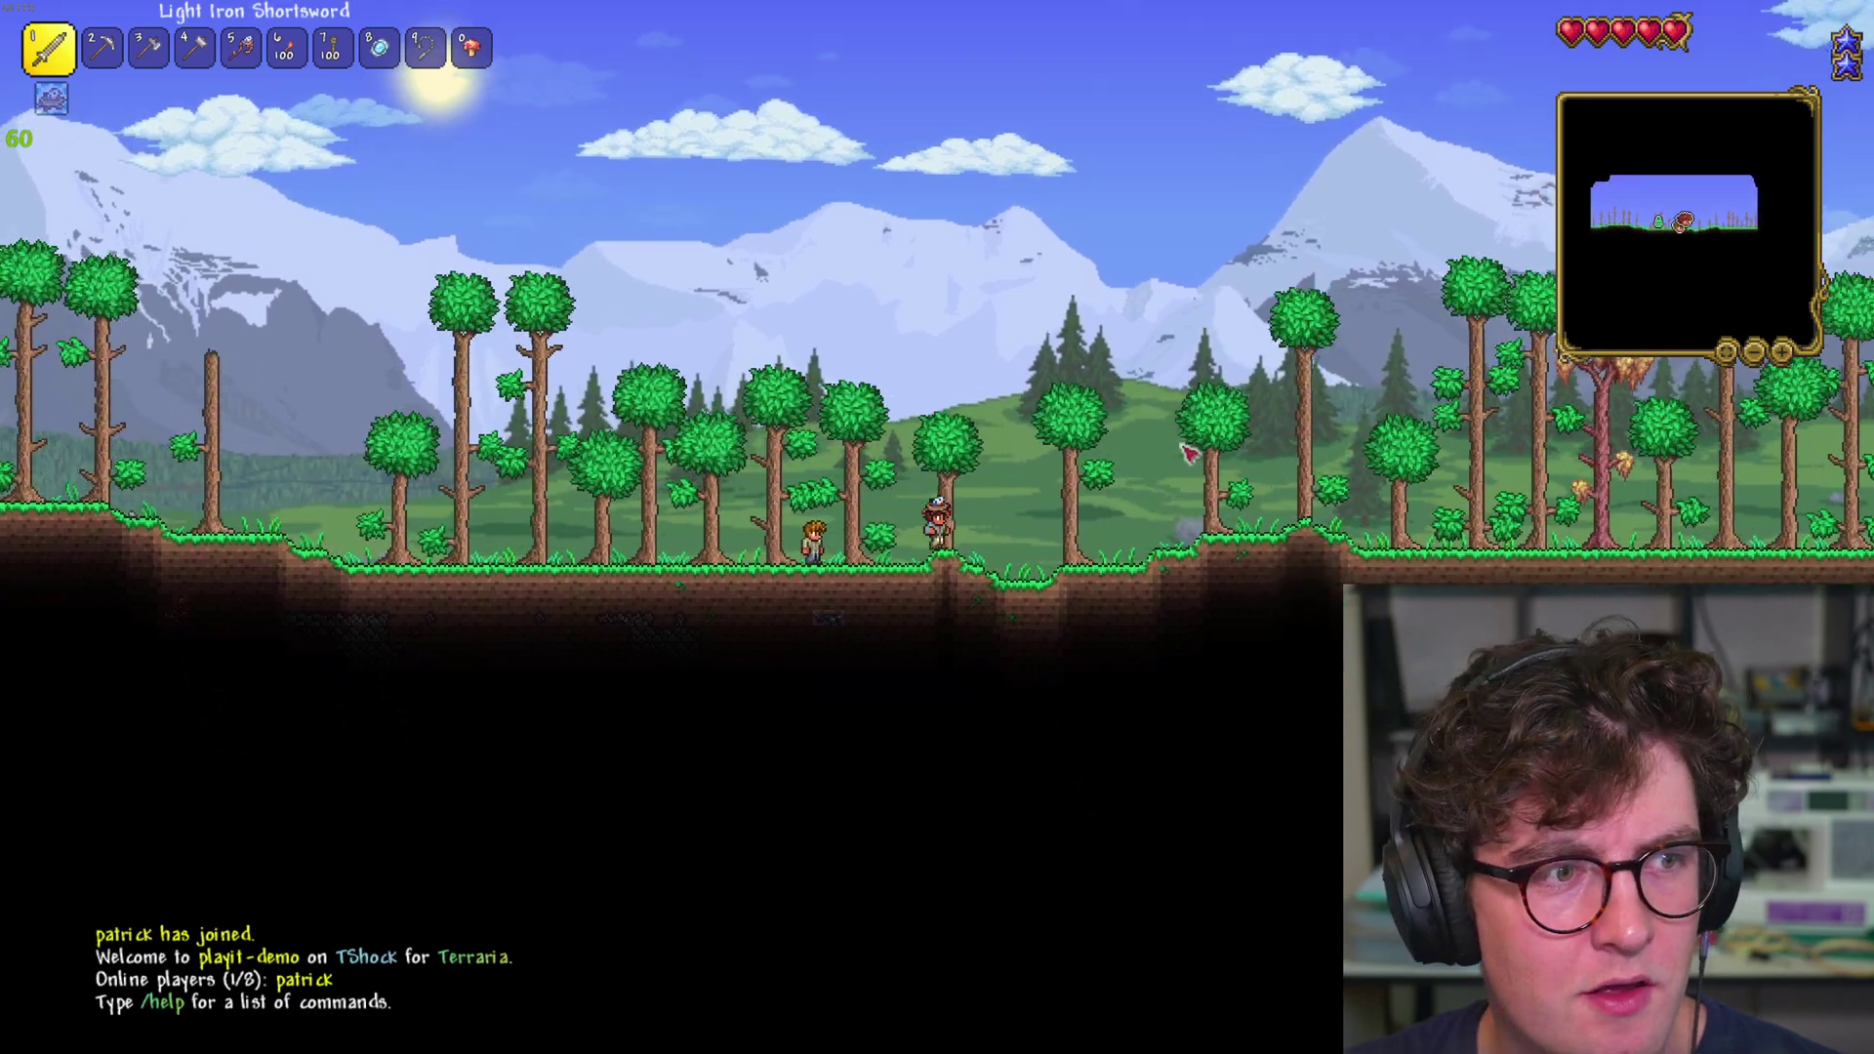
key("d")
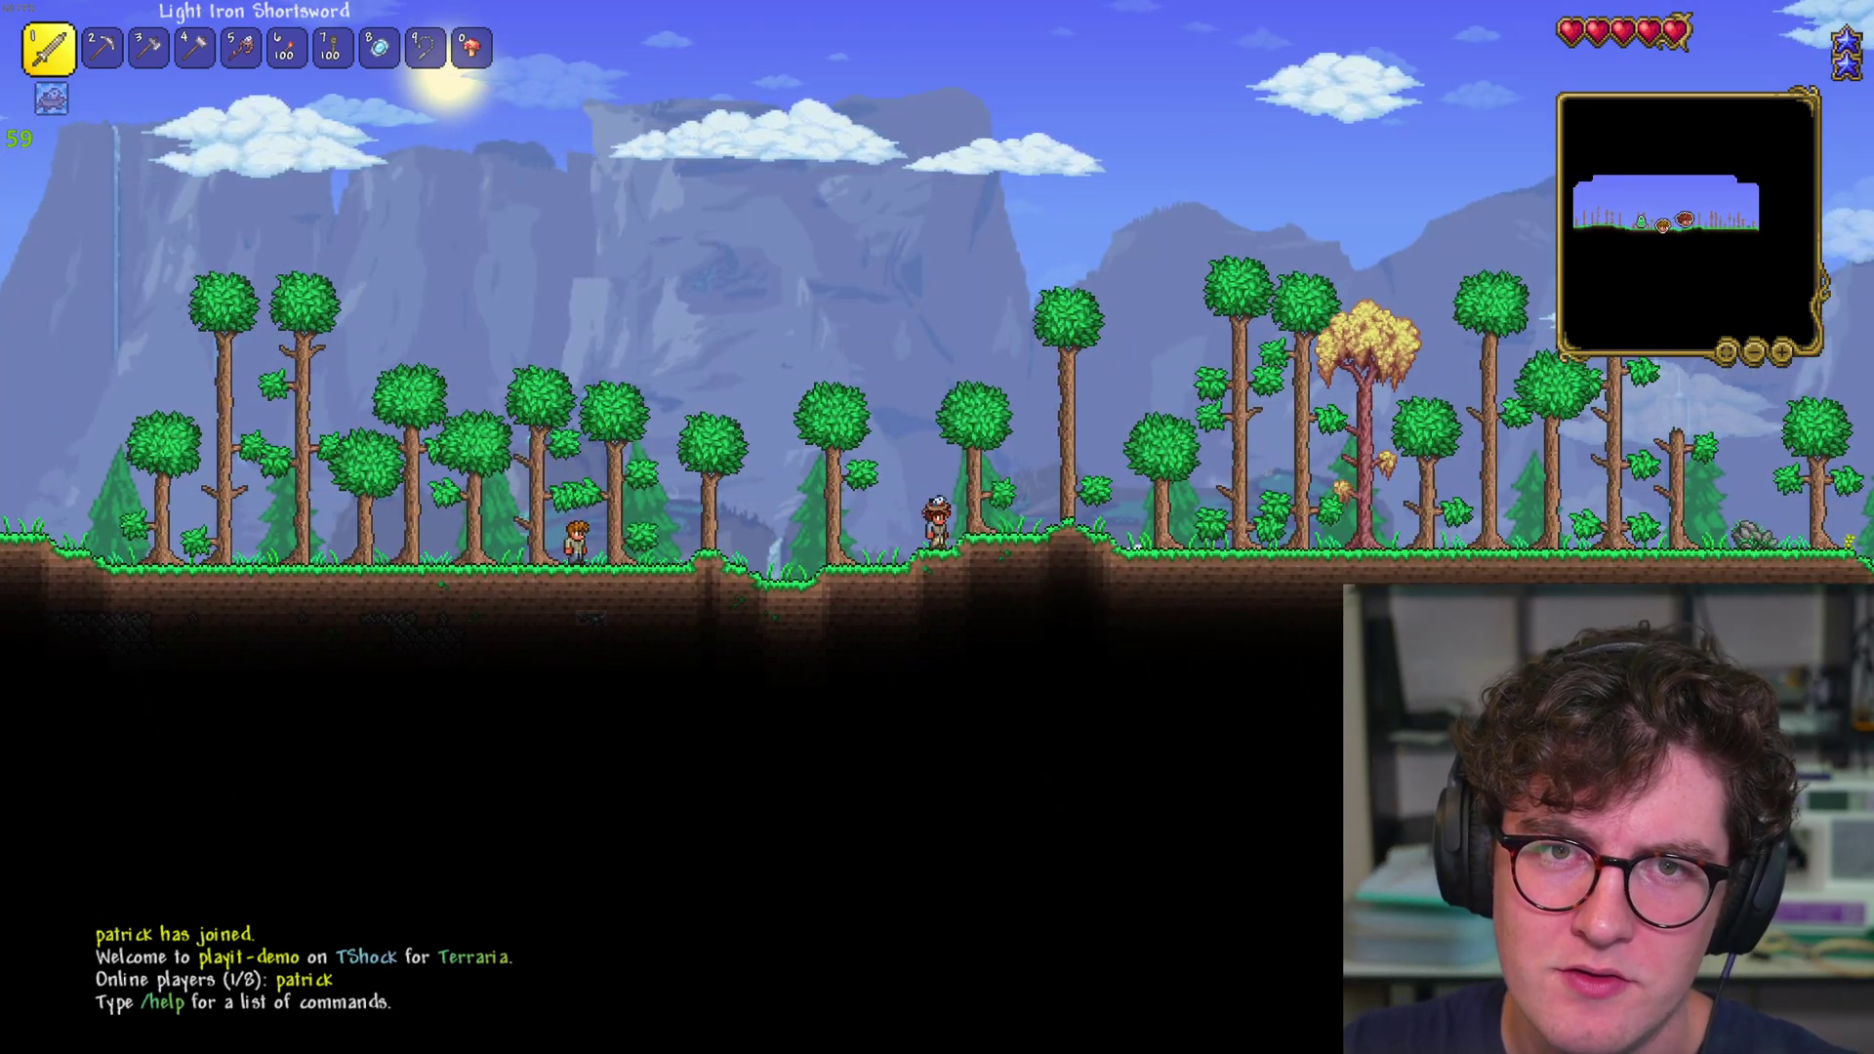
key("alt+Tab")
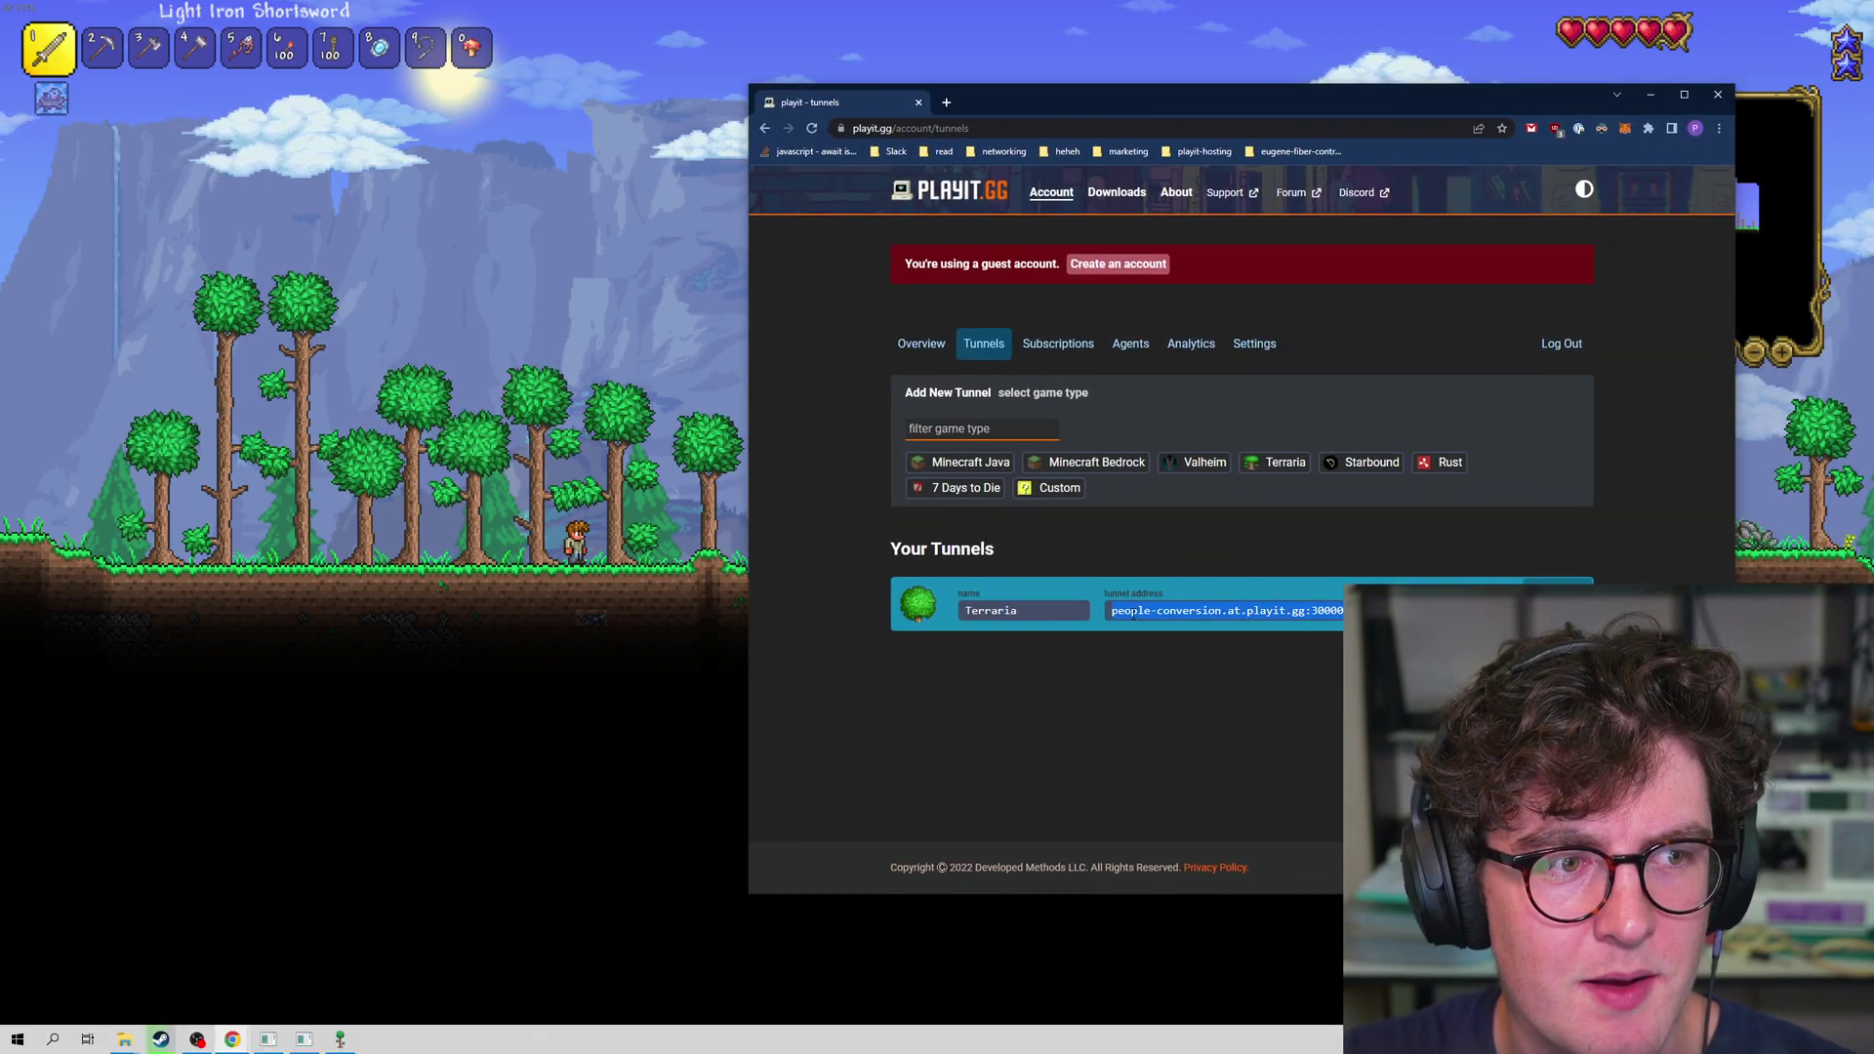